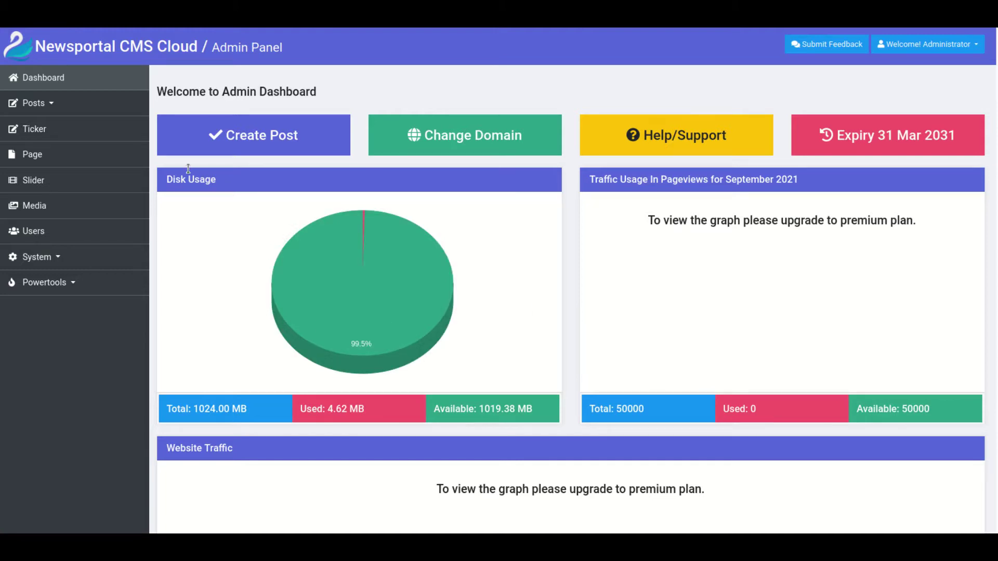
# Create a new draft post from the post manager
pyautogui.click(44, 104)
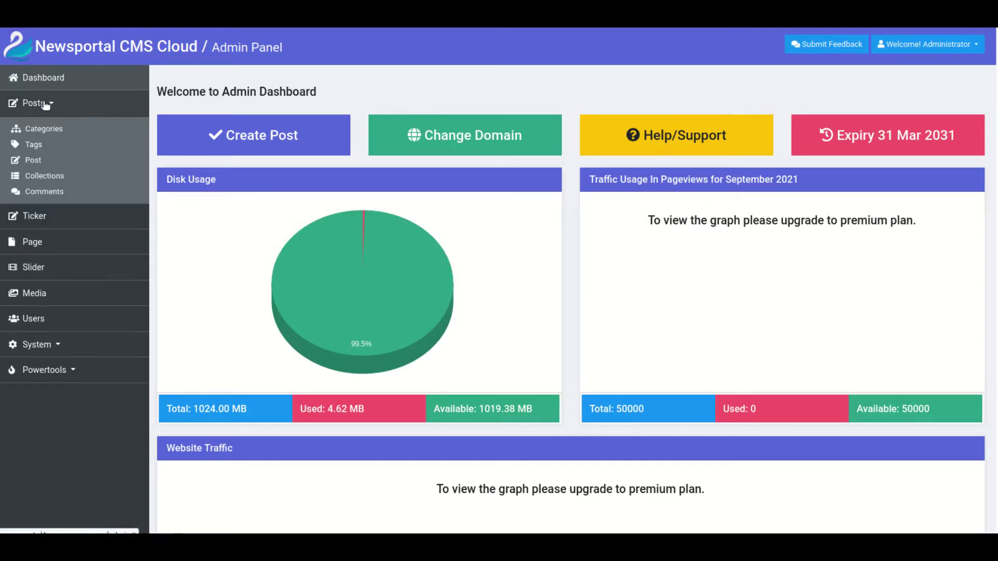
pyautogui.click(60, 160)
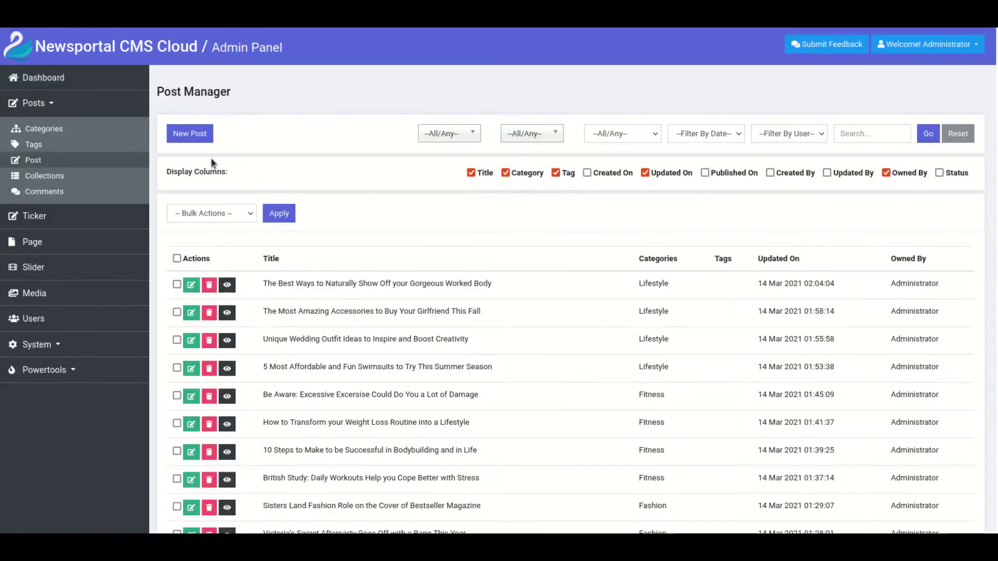
pyautogui.click(182, 136)
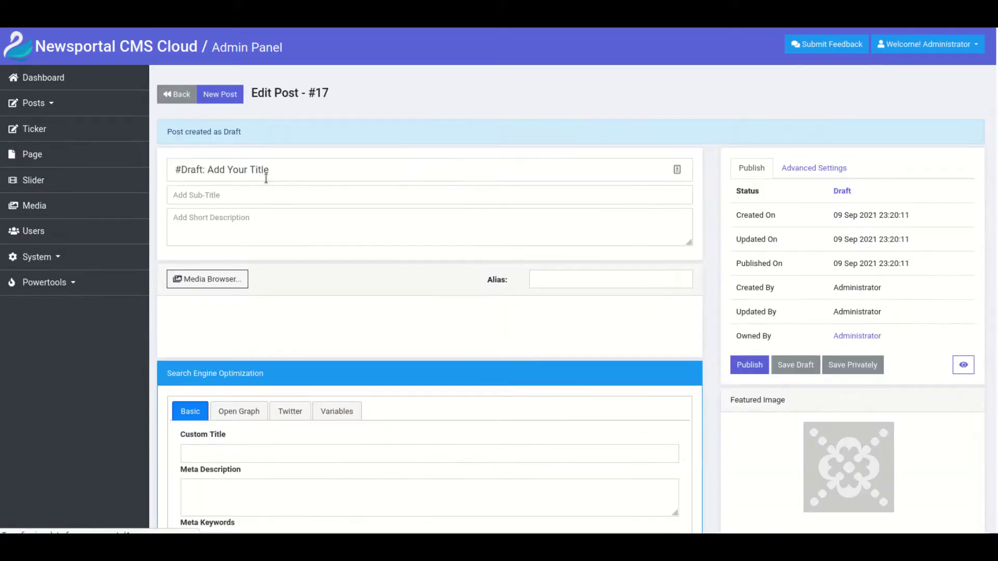
# Look through the draft post's title, sub-title, description, content, alias, category, tag and search engine optimization fields
pyautogui.tripleClick(280, 170)
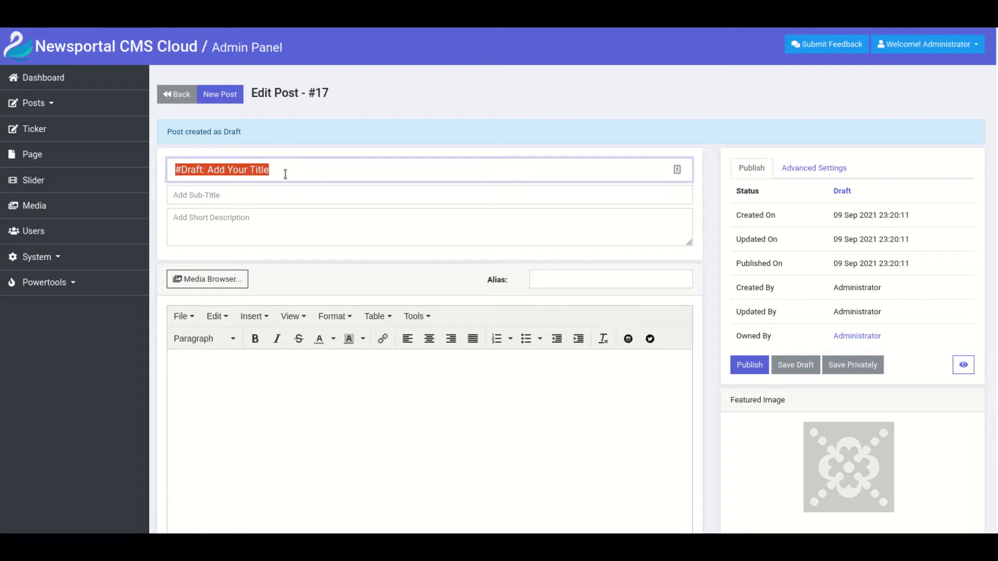
pyautogui.click(207, 195)
pyautogui.click(219, 220)
pyautogui.click(334, 426)
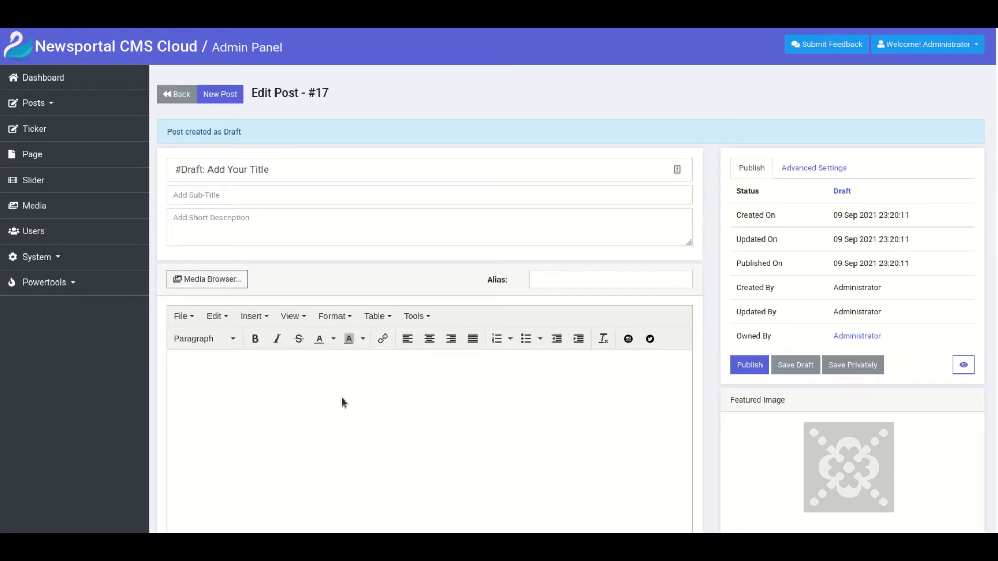
pyautogui.click(556, 282)
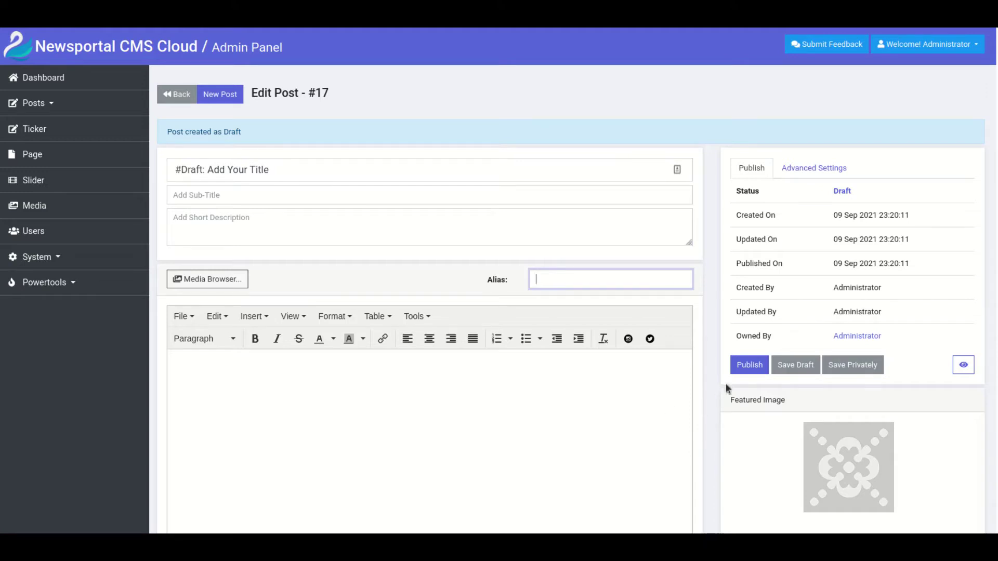
pyautogui.scroll(-4, 742, 375)
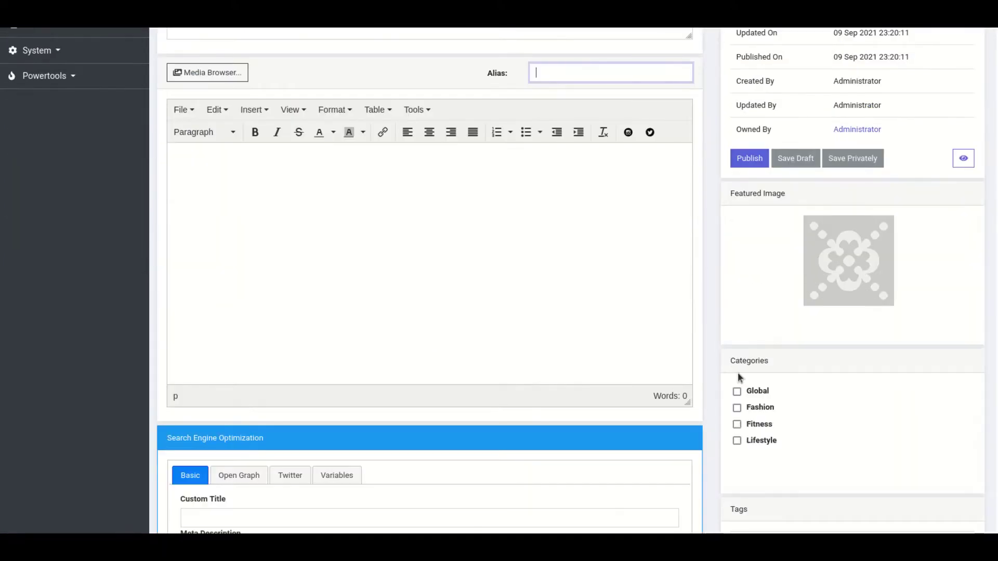
pyautogui.scroll(-1, 734, 367)
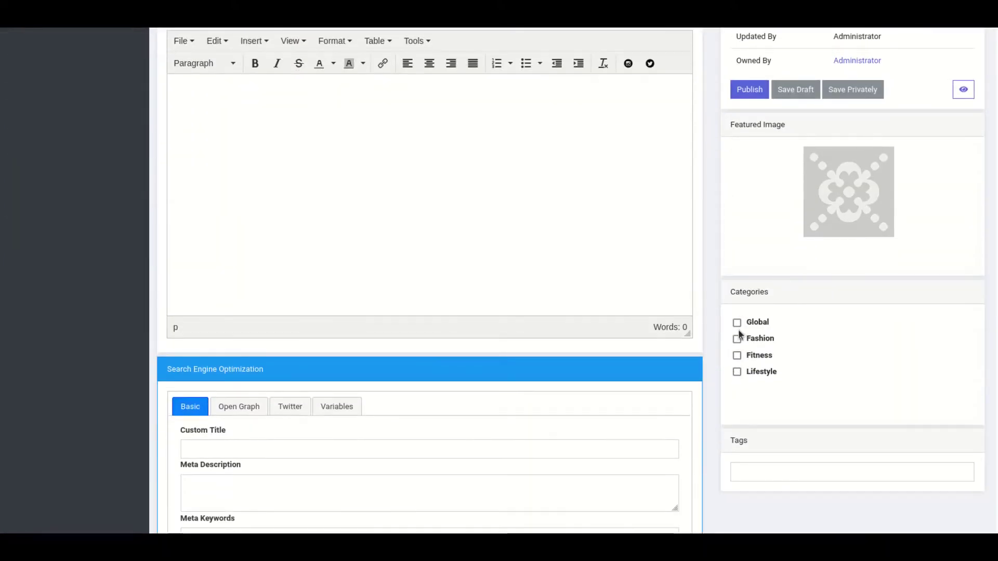
pyautogui.click(780, 478)
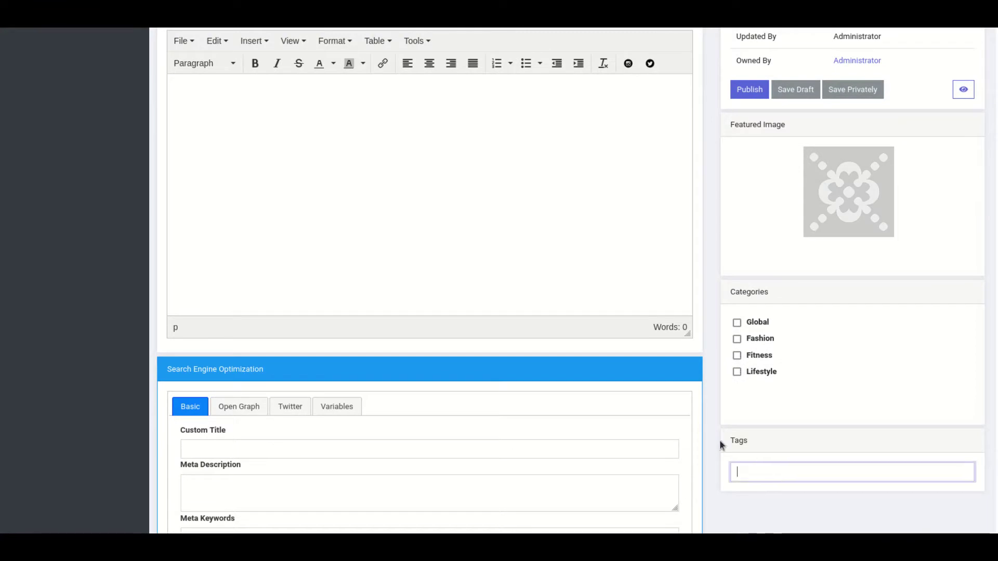
pyautogui.scroll(-2, 262, 420)
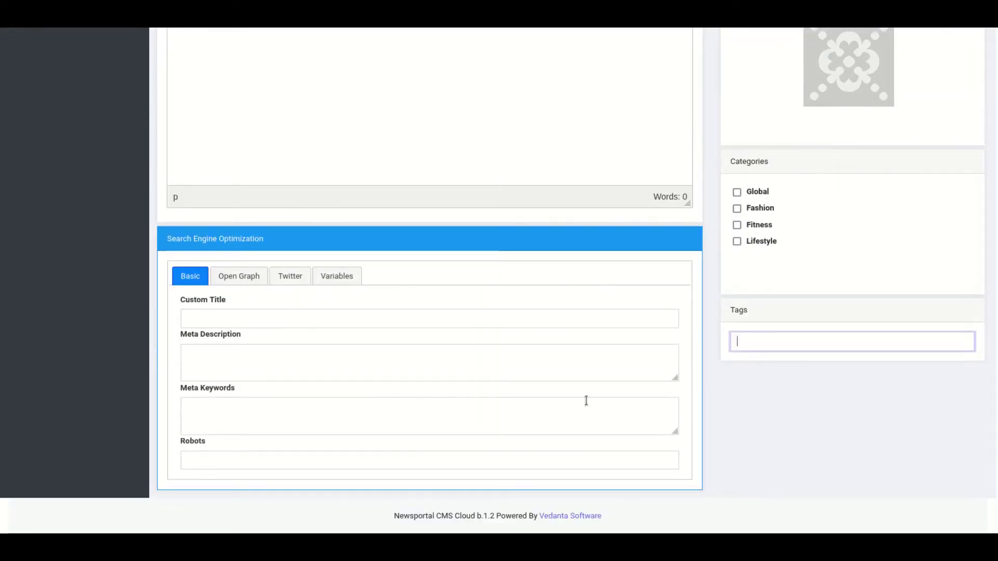
pyautogui.click(243, 279)
pyautogui.click(188, 278)
pyautogui.click(203, 318)
pyautogui.click(224, 360)
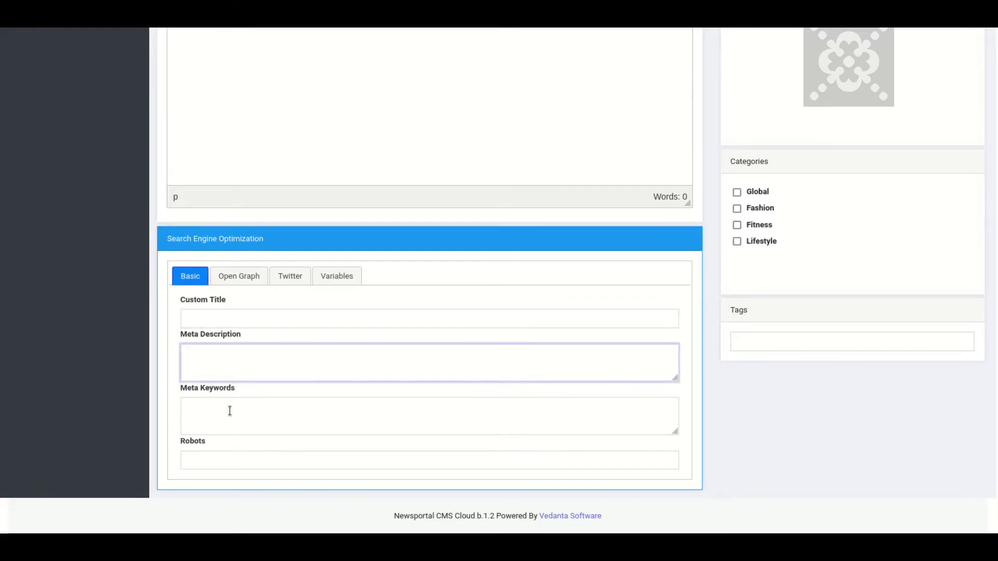
pyautogui.scroll(8, 306, 341)
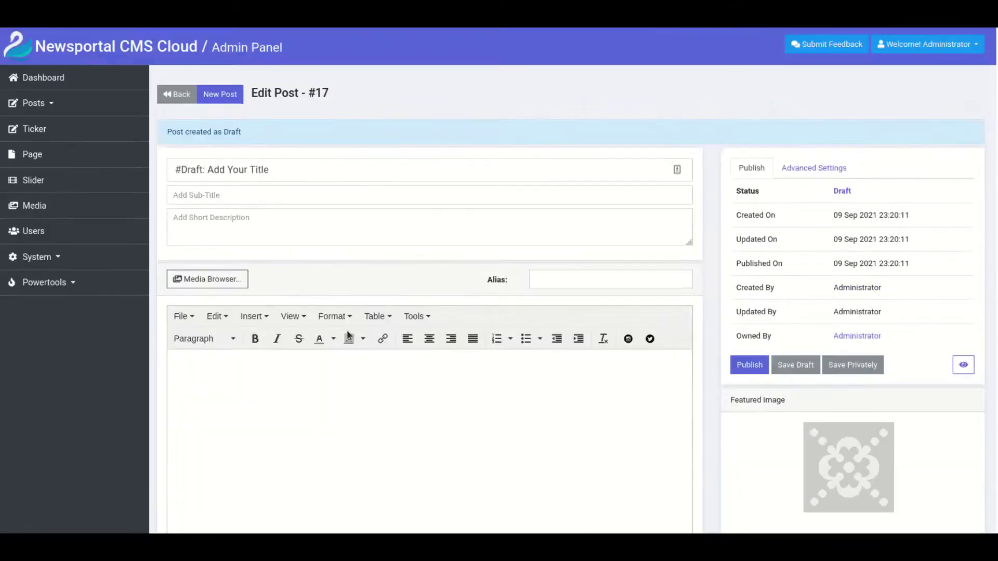
# Examine the draft post's advanced settings and its publishing details, including the created, updated and owned by entries
pyautogui.click(784, 169)
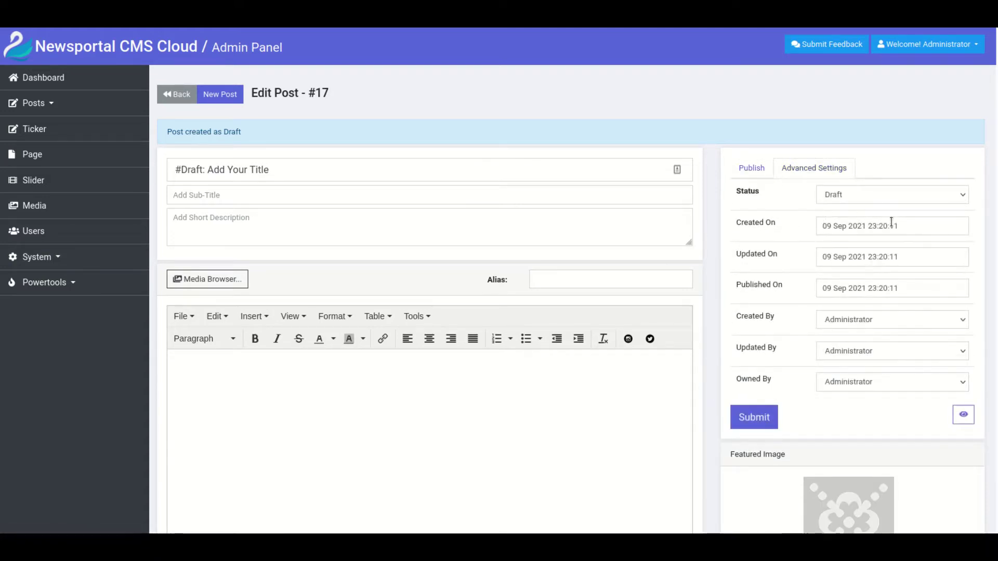
pyautogui.click(747, 168)
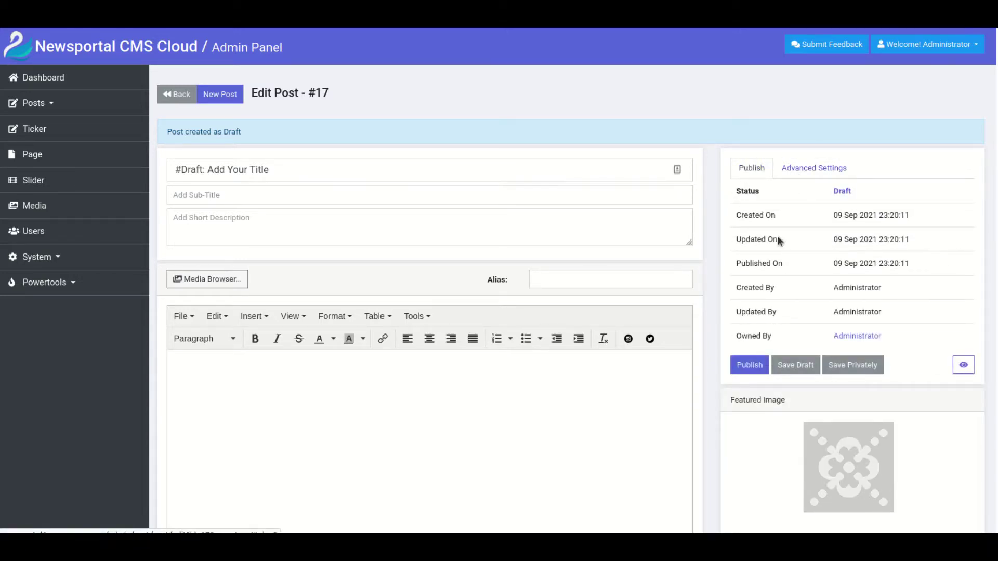
pyautogui.moveTo(737, 287); pyautogui.dragTo(898, 290)
pyautogui.moveTo(737, 312); pyautogui.dragTo(883, 312)
pyautogui.click(738, 337)
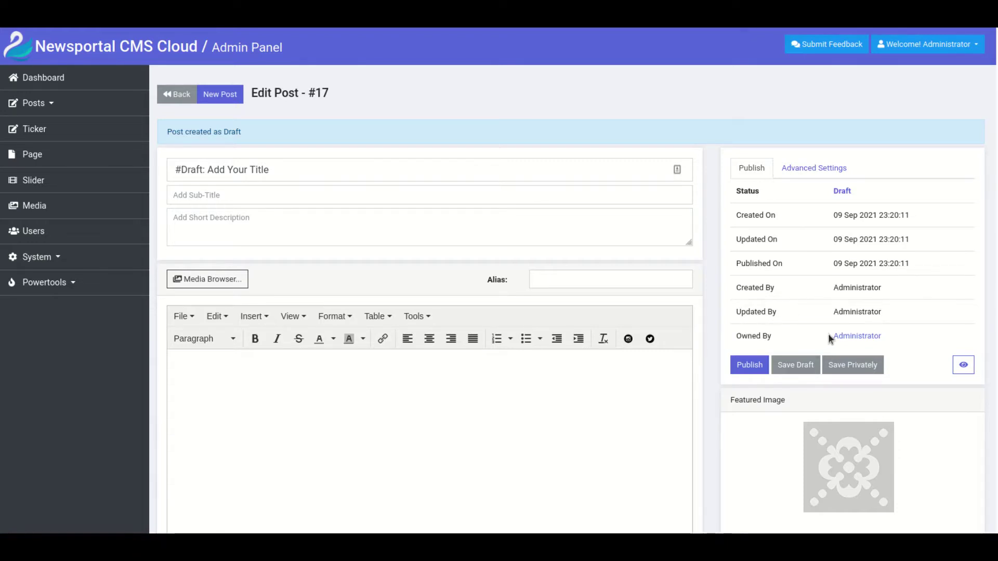
pyautogui.moveTo(829, 338); pyautogui.dragTo(905, 339)
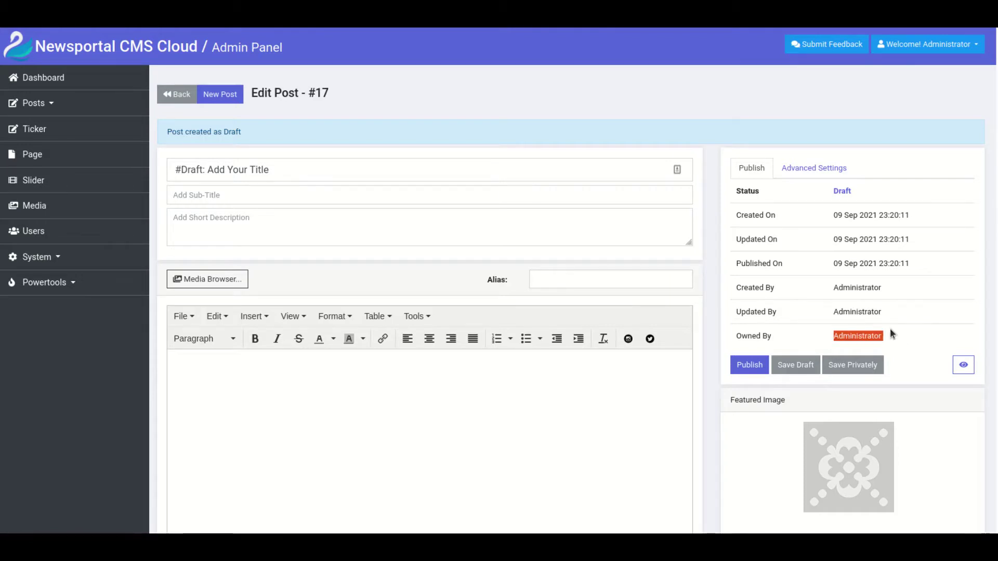
pyautogui.click(868, 346)
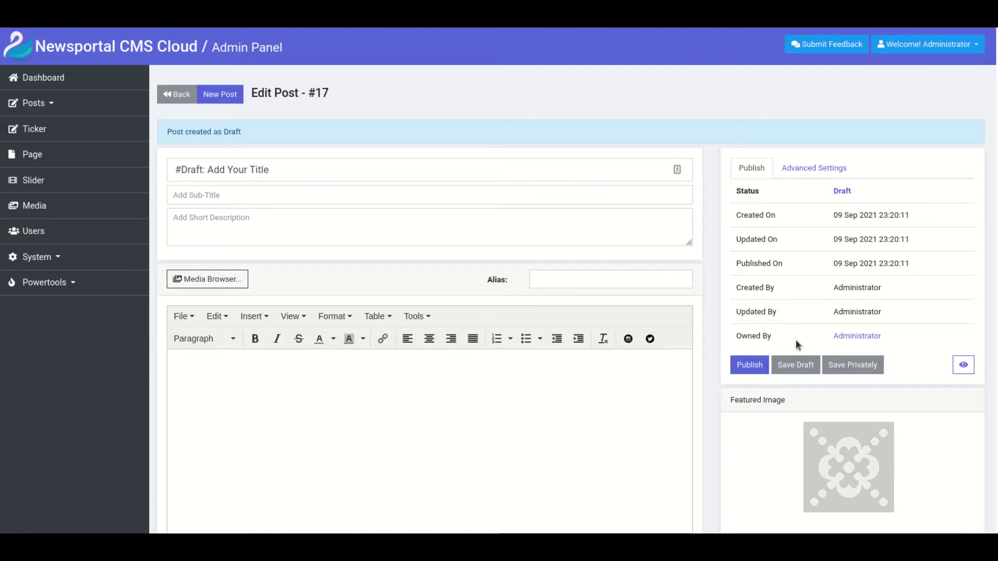
pyautogui.moveTo(817, 333); pyautogui.dragTo(888, 333)
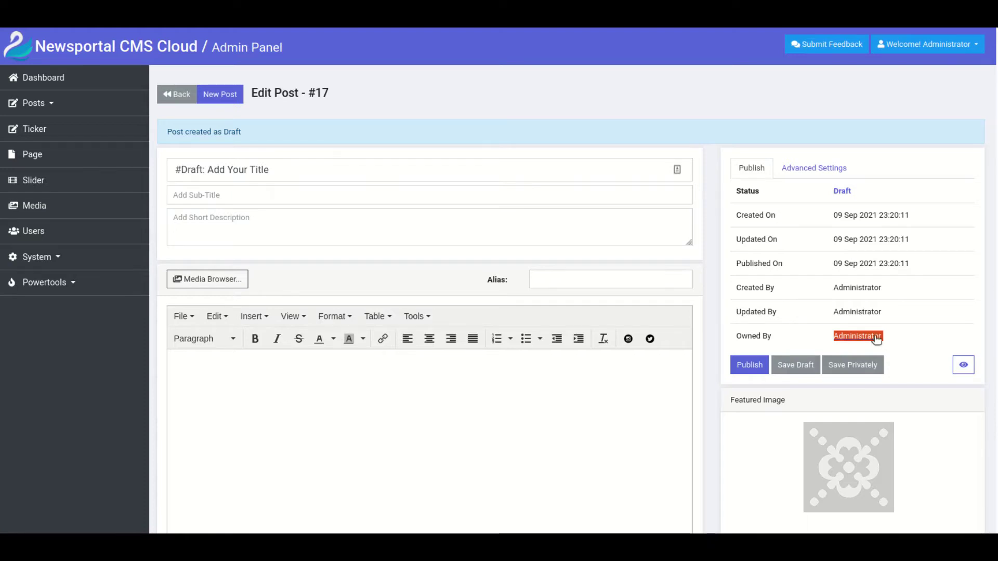
pyautogui.scroll(-3, 659, 335)
pyautogui.scroll(3, 624, 327)
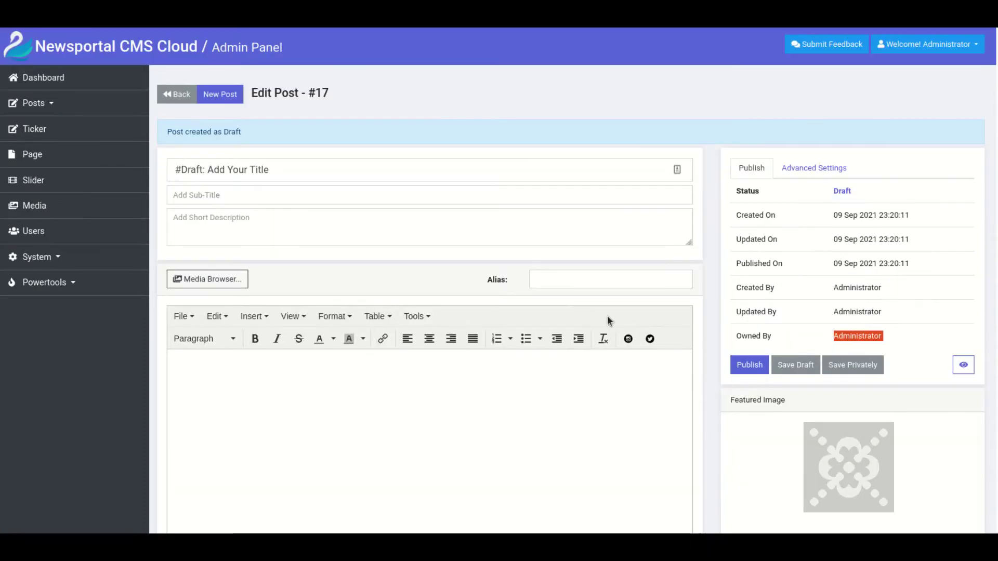
# Link the existing café image titled 33 to the post as its featured image and close the media browser
pyautogui.click(232, 285)
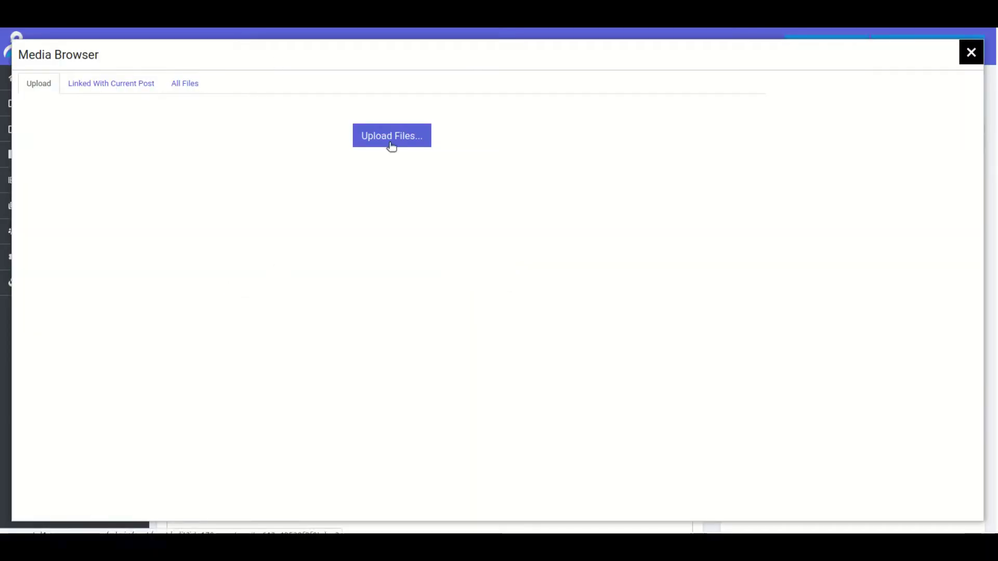
pyautogui.click(186, 85)
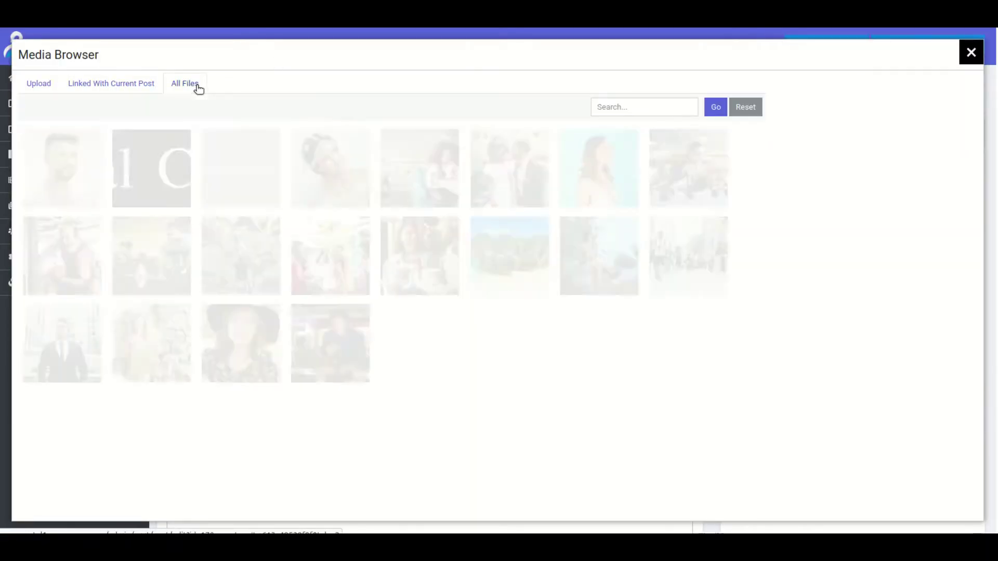
pyautogui.click(75, 85)
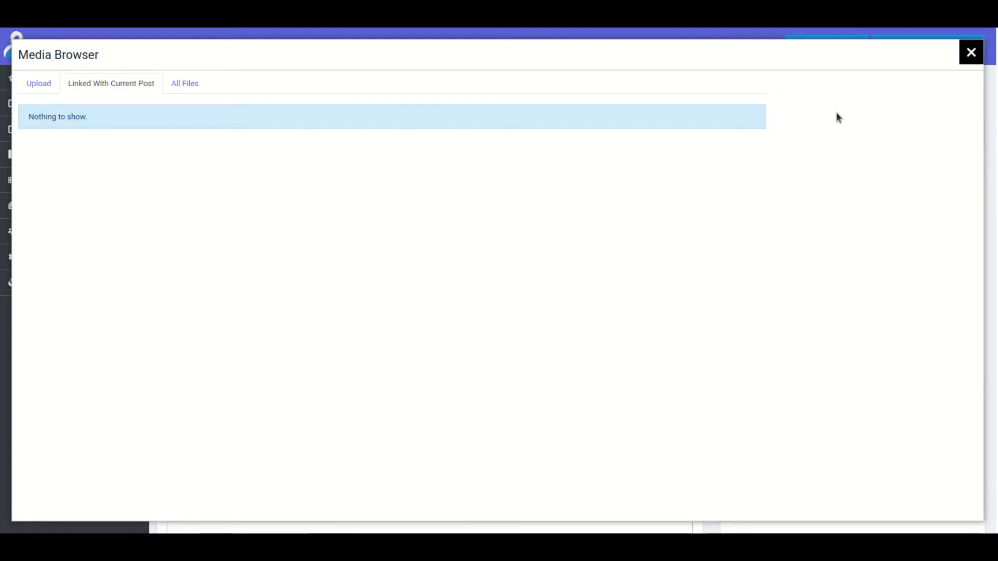
pyautogui.click(187, 84)
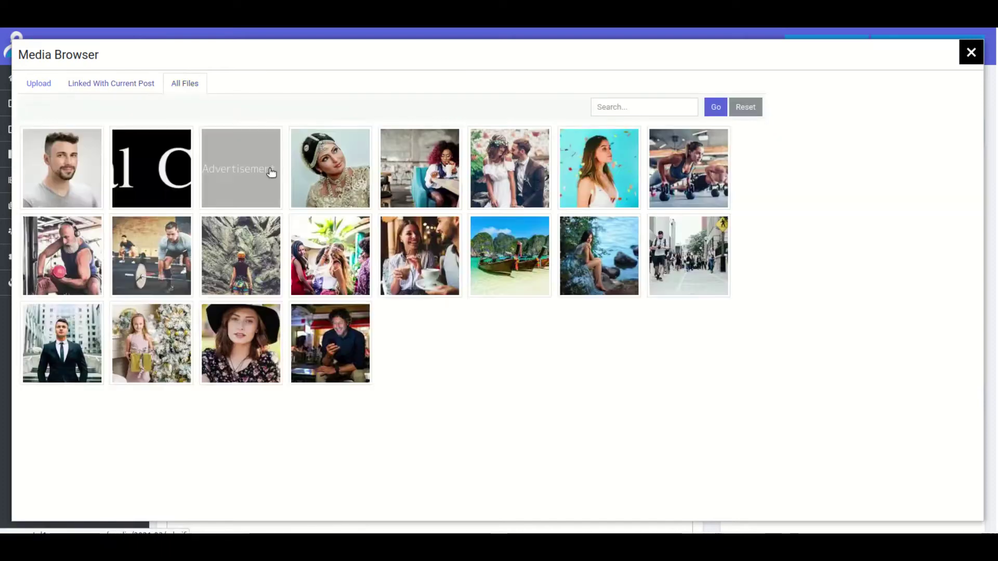
pyautogui.click(421, 178)
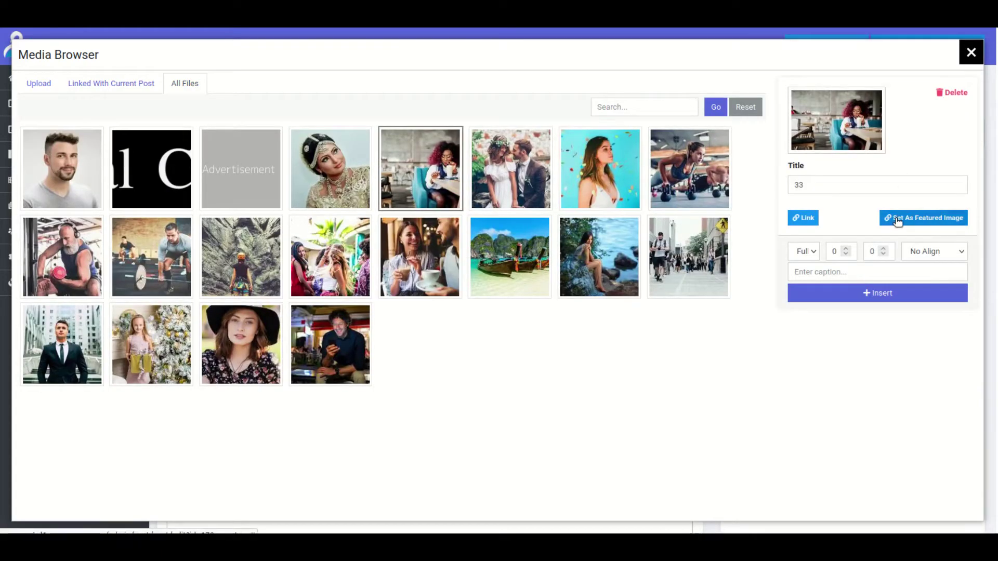
pyautogui.click(808, 220)
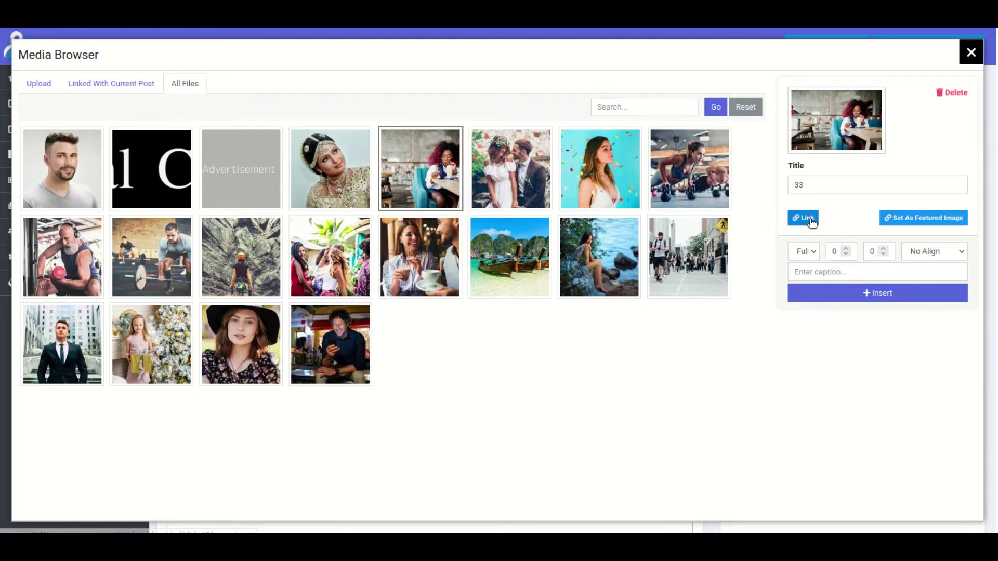
pyautogui.click(144, 87)
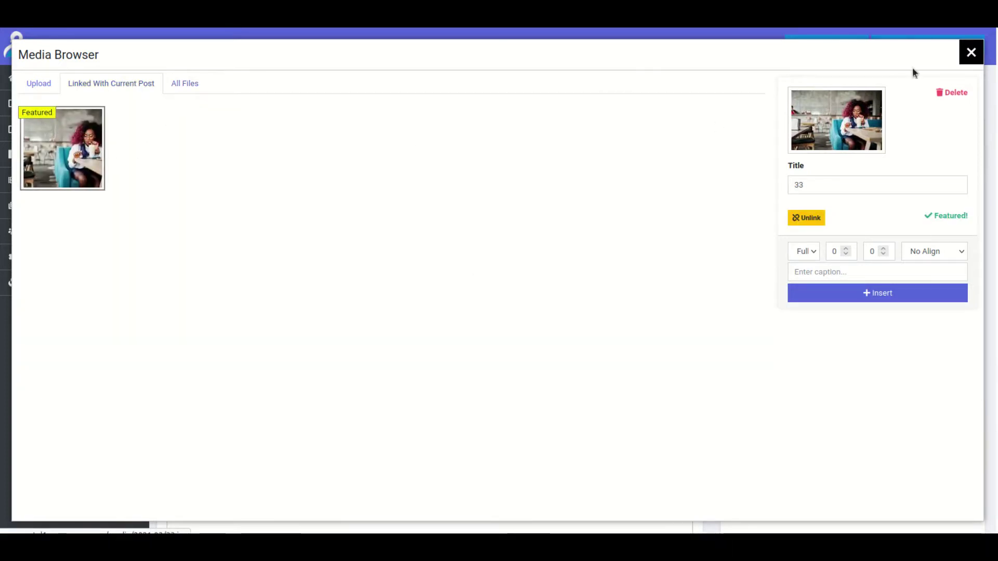
pyautogui.click(971, 53)
pyautogui.scroll(-3, 835, 454)
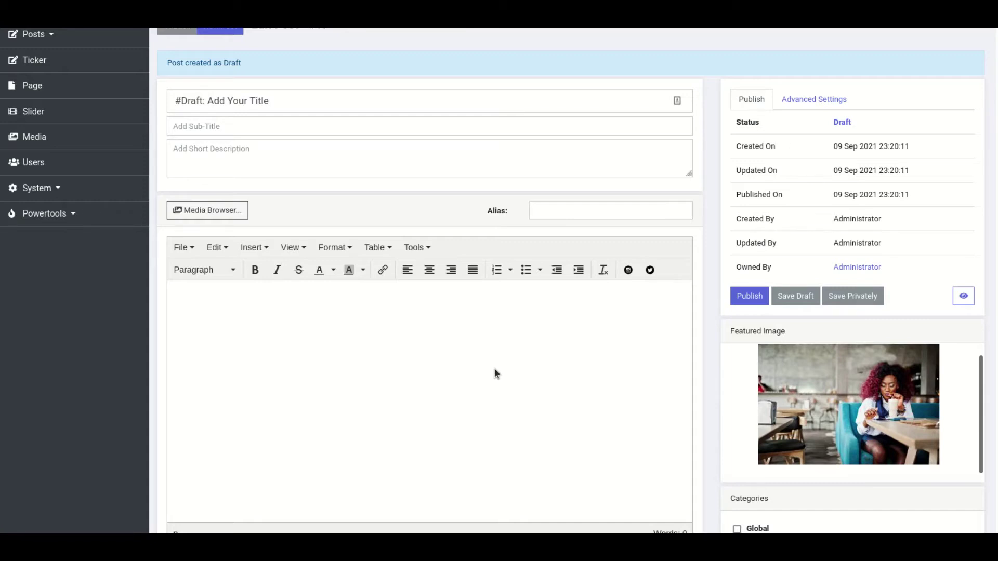
pyautogui.click(559, 210)
pyautogui.click(531, 413)
pyautogui.scroll(-3, 528, 411)
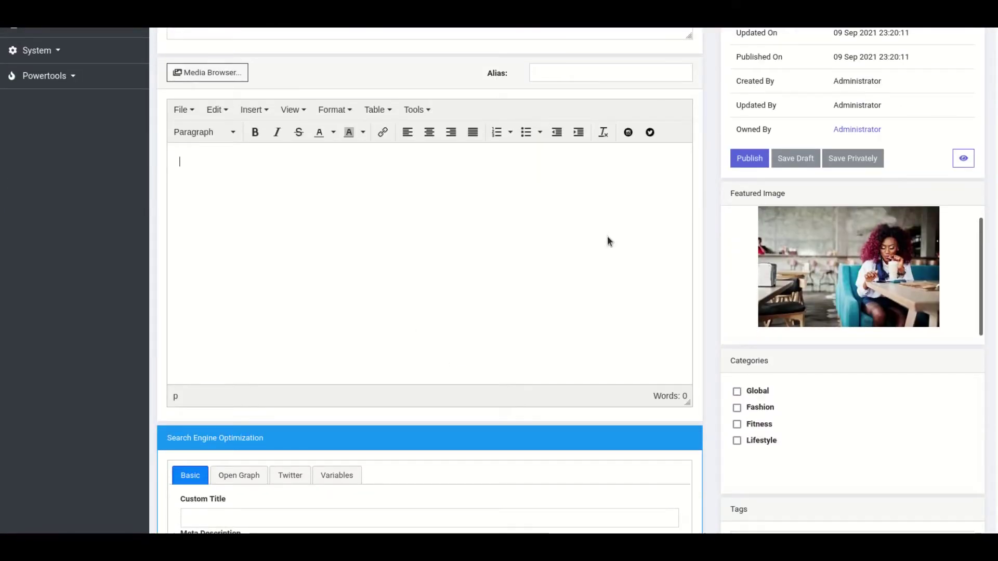
pyautogui.scroll(-3, 602, 308)
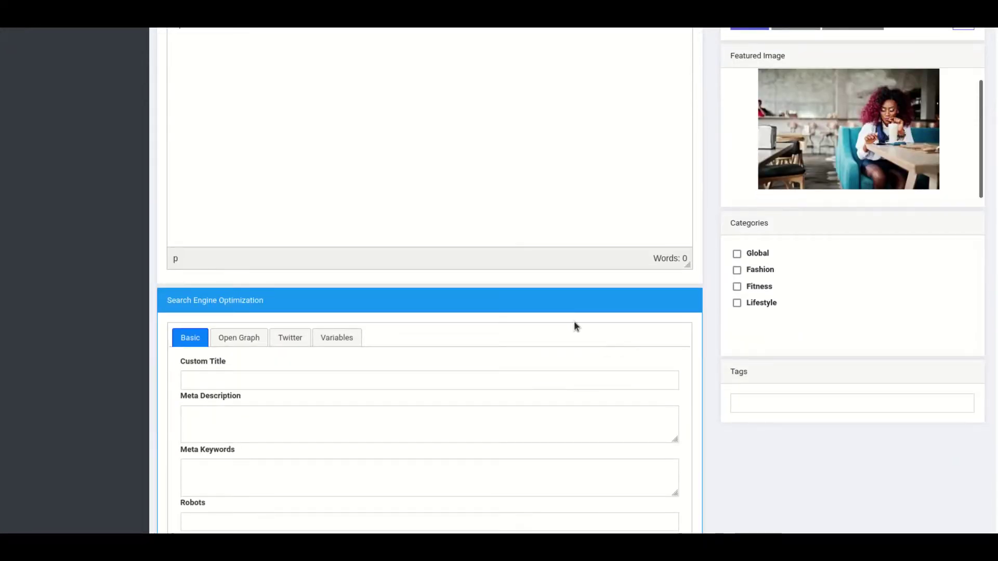
pyautogui.scroll(6, 574, 321)
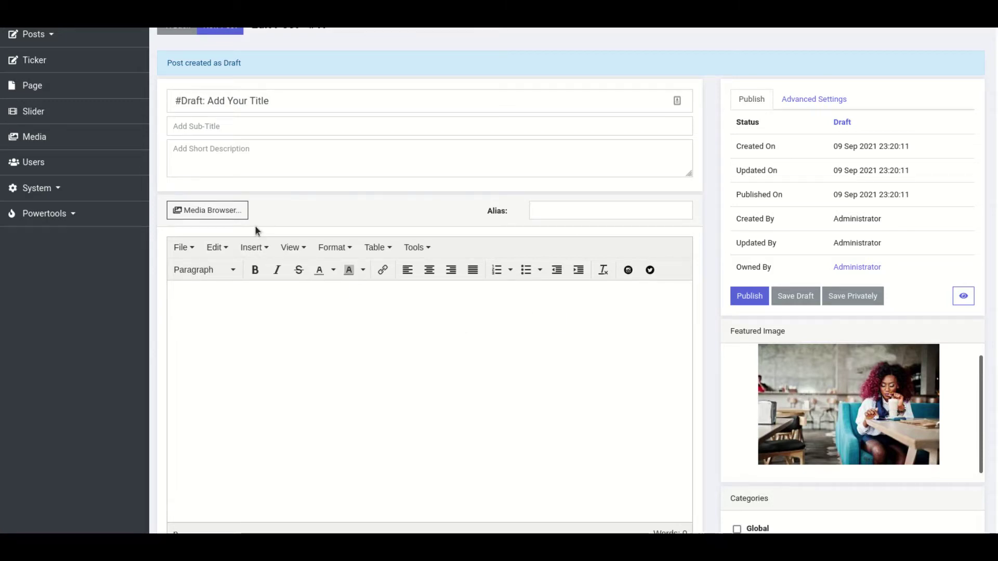
# Insert the café image titled 33 into the post content at 600x300 with the caption "ghghg"
pyautogui.click(210, 210)
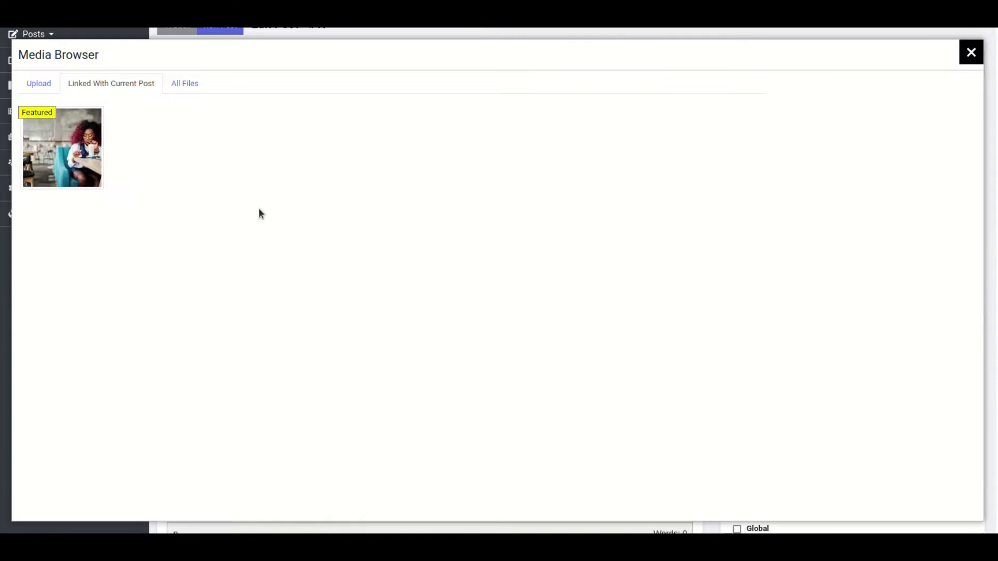
pyautogui.click(180, 83)
pyautogui.click(420, 168)
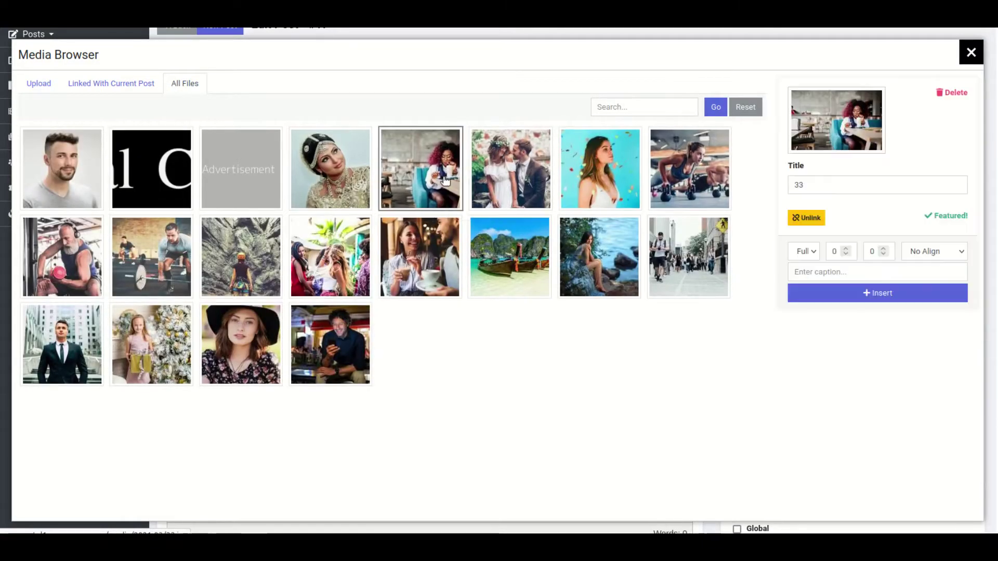
pyautogui.click(809, 252)
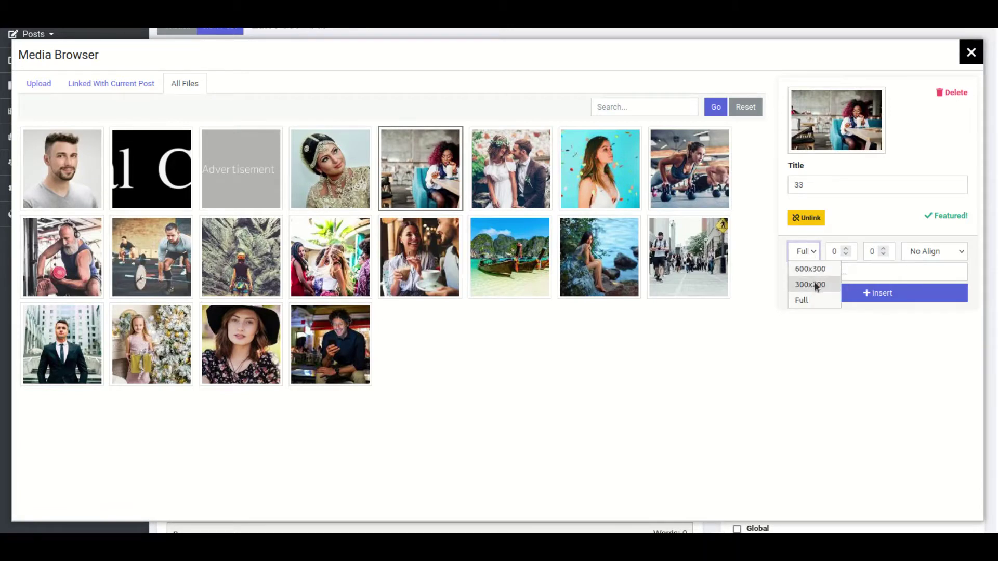
pyautogui.click(819, 269)
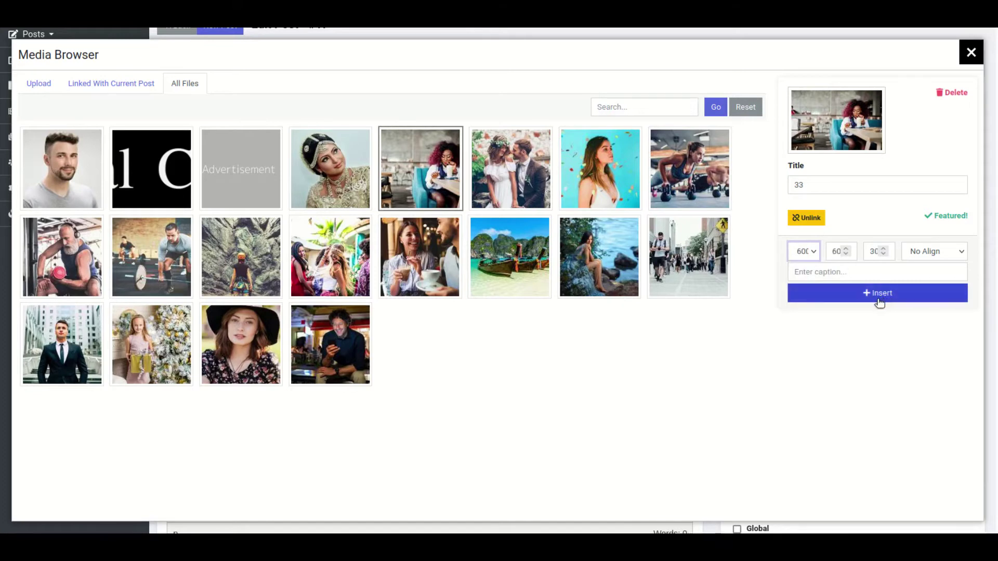
pyautogui.click(824, 276)
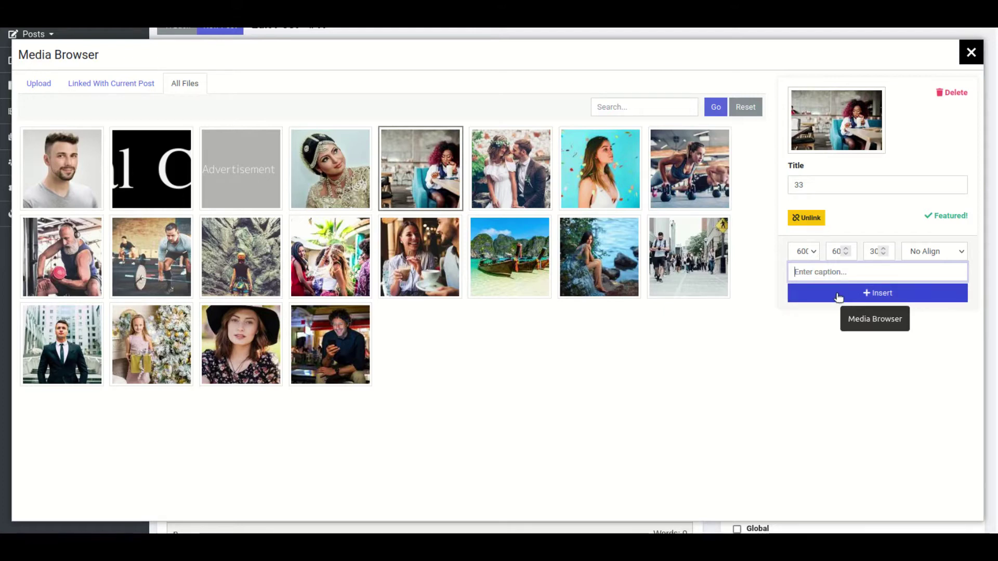
pyautogui.write('ghghg')
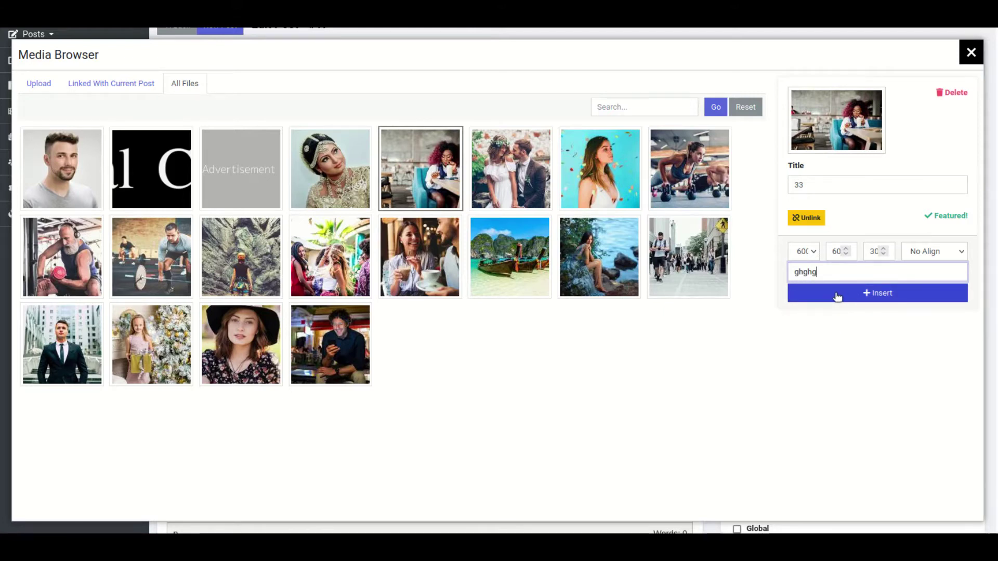
pyautogui.click(837, 295)
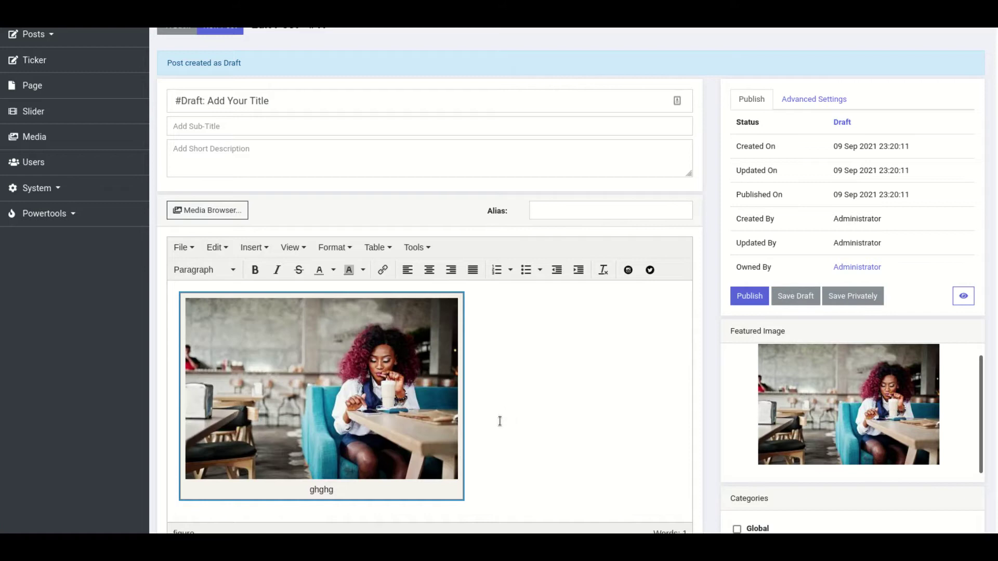
# Delete the captioned café image from the post content
pyautogui.click(461, 489)
pyautogui.click(480, 490)
pyautogui.press('Delete')
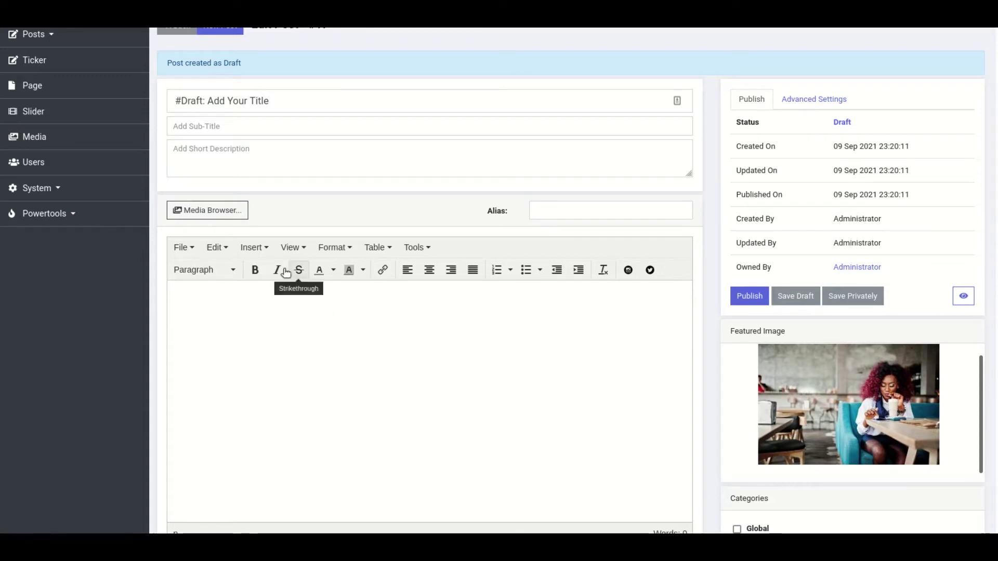
# Look at the content editor's video insertion and Twitter embed dialogs, closing both without inserting anything
pyautogui.click(253, 248)
pyautogui.click(294, 268)
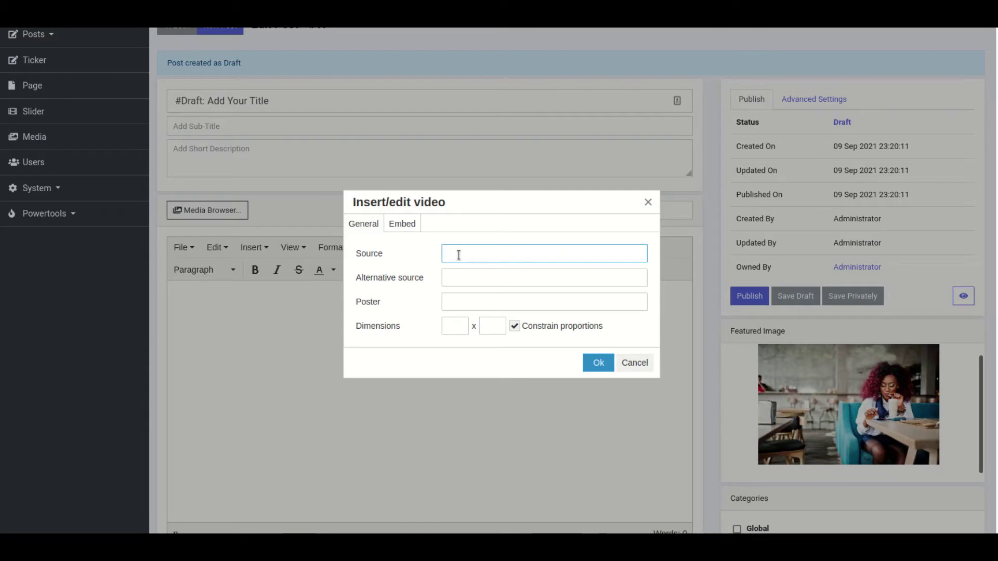
pyautogui.click(635, 364)
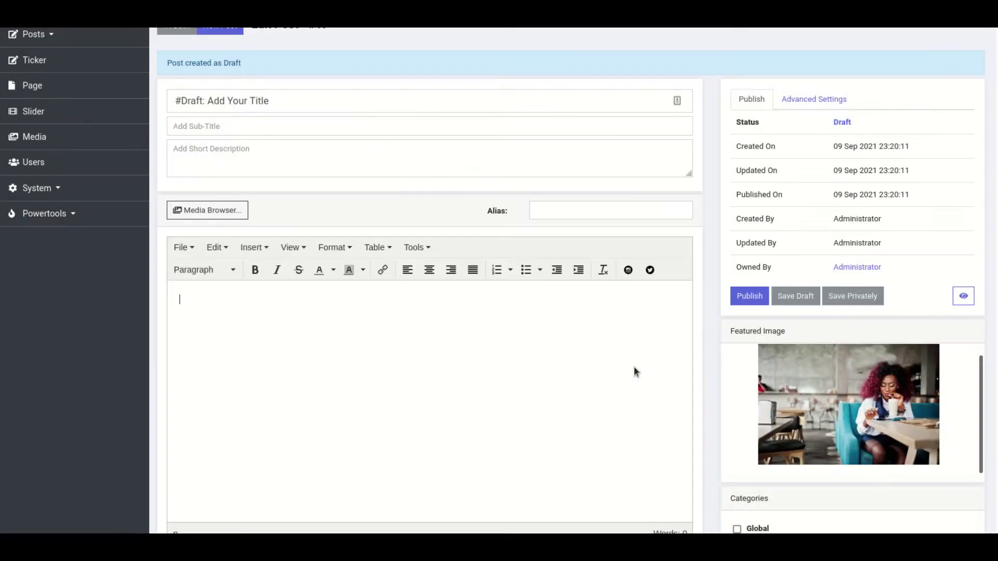
pyautogui.click(650, 273)
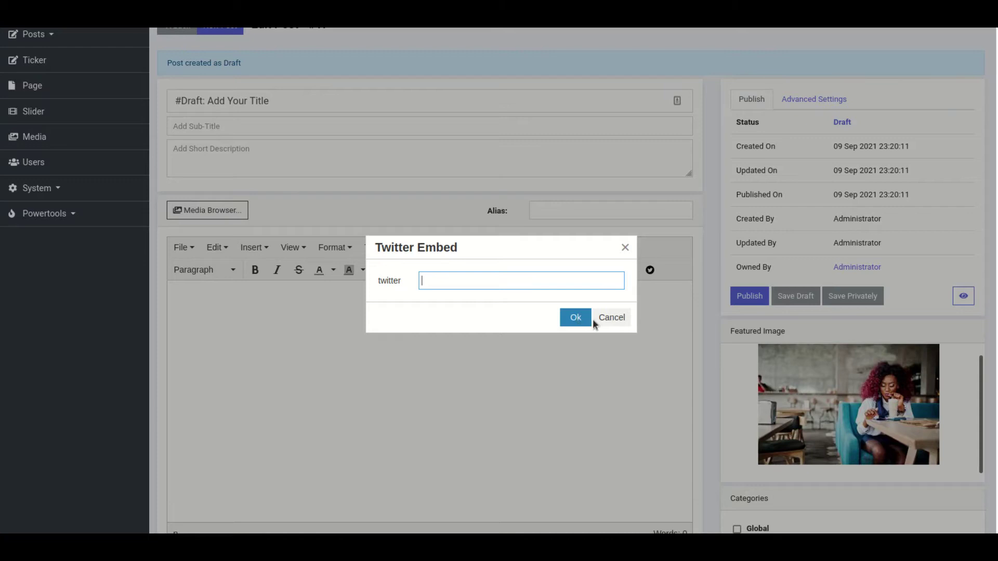
pyautogui.click(609, 318)
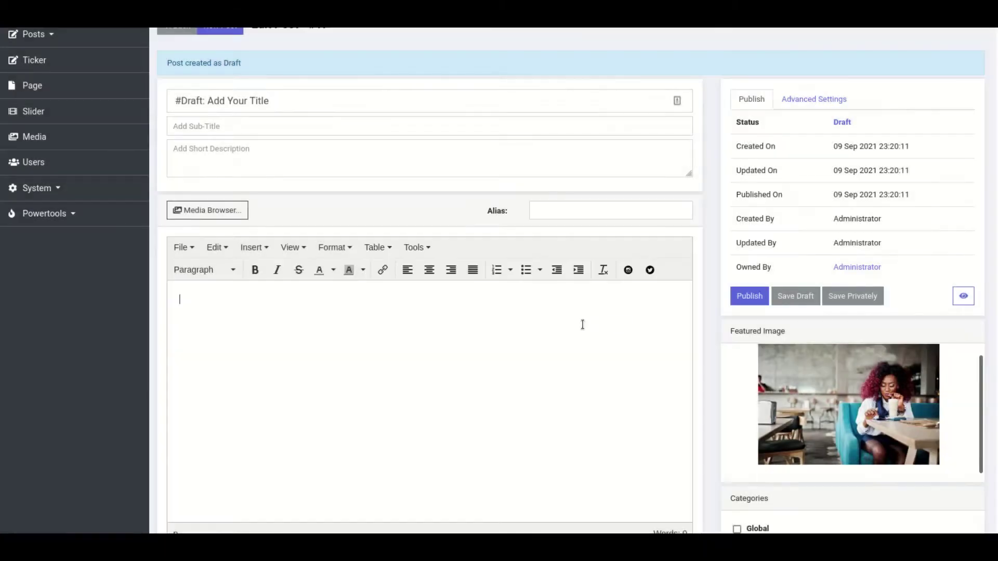
# Open the Website Homepage layout in the Page Designer and look over its rows, columns and widgets
pyautogui.scroll(-4, 416, 333)
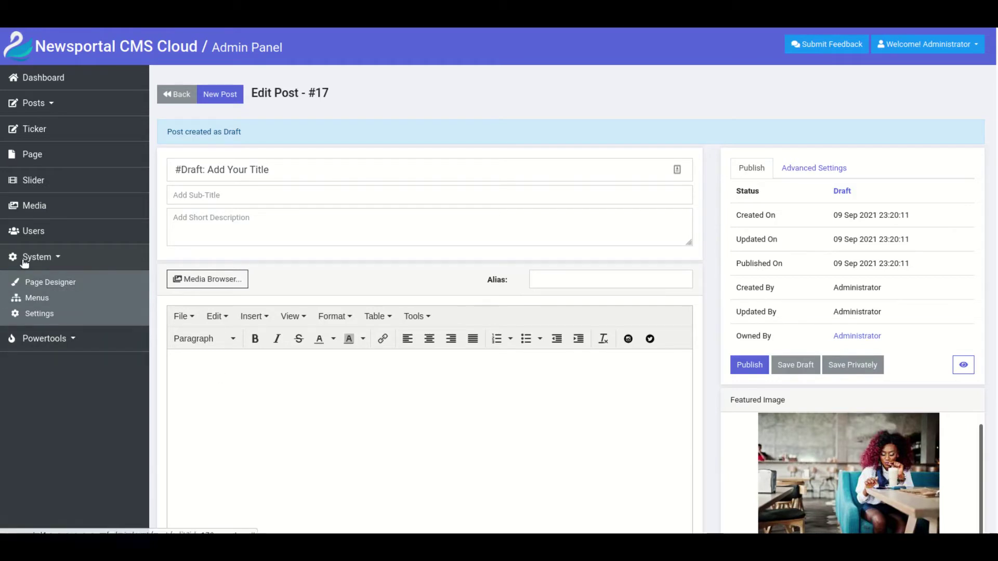
pyautogui.click(37, 283)
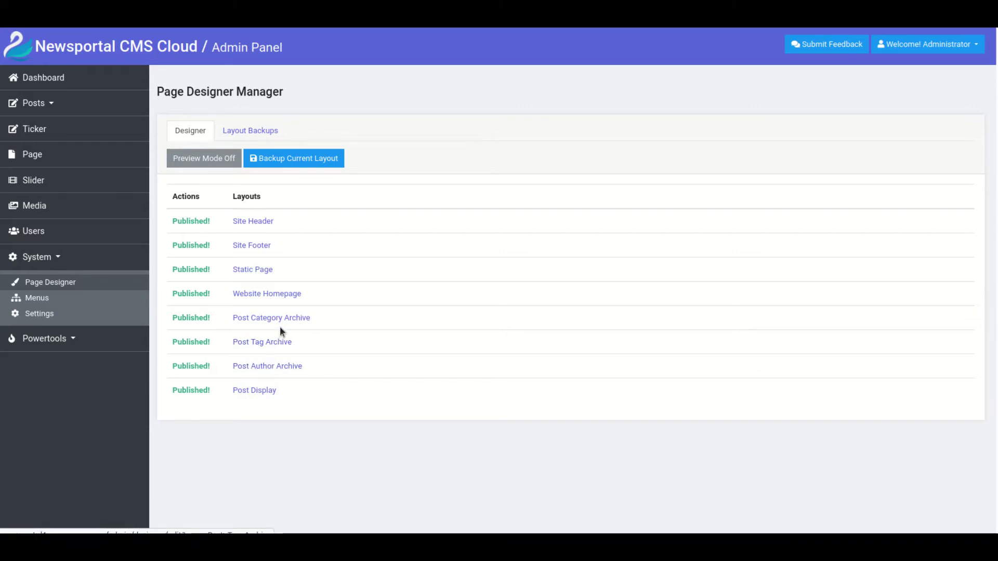
pyautogui.click(286, 295)
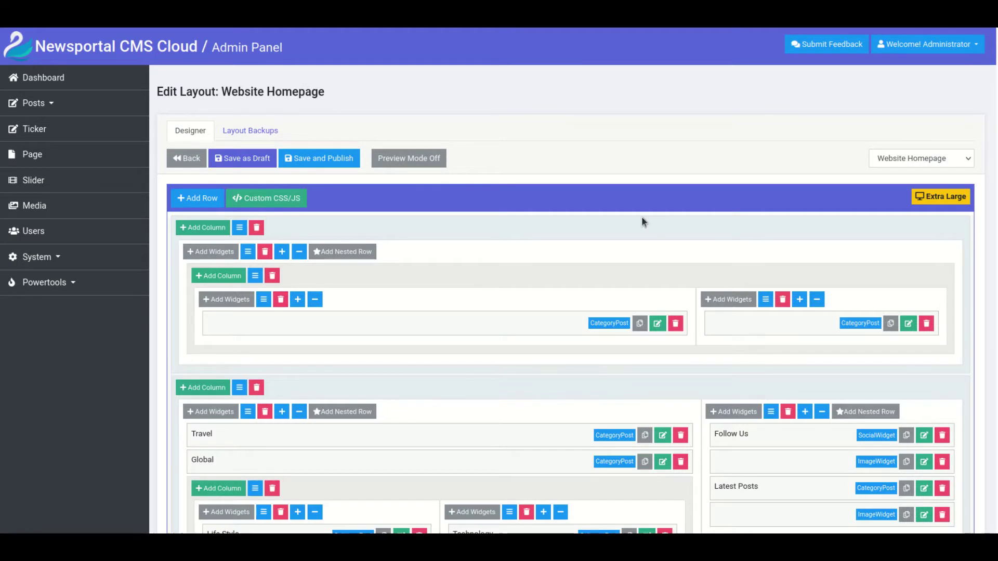
pyautogui.scroll(-4, 596, 322)
pyautogui.scroll(4, 603, 326)
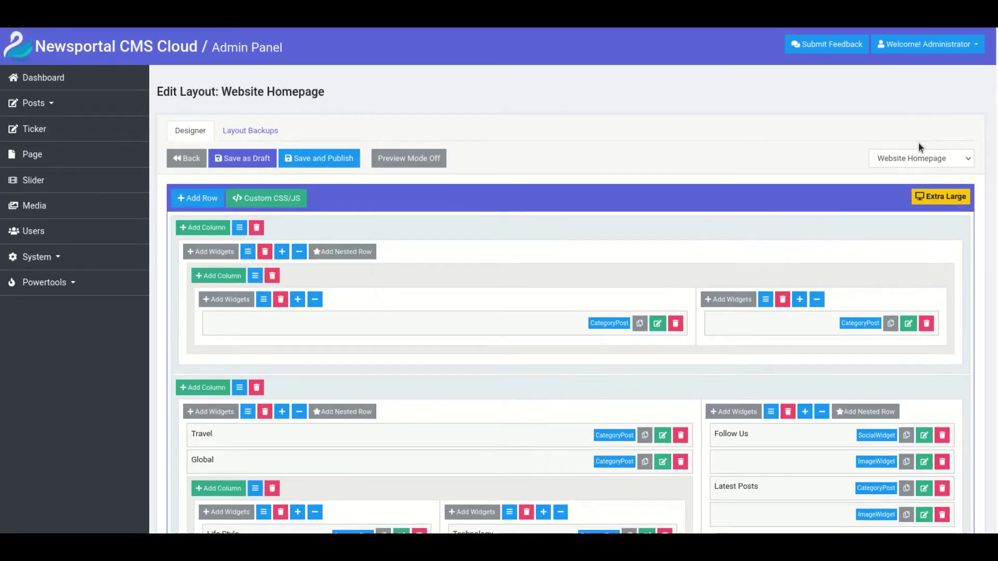
# View the live site in a new browser tab, advance the homepage slideshow, and return to the layout editor
pyautogui.click(915, 55)
pyautogui.rightClick(911, 68)
pyautogui.click(936, 71)
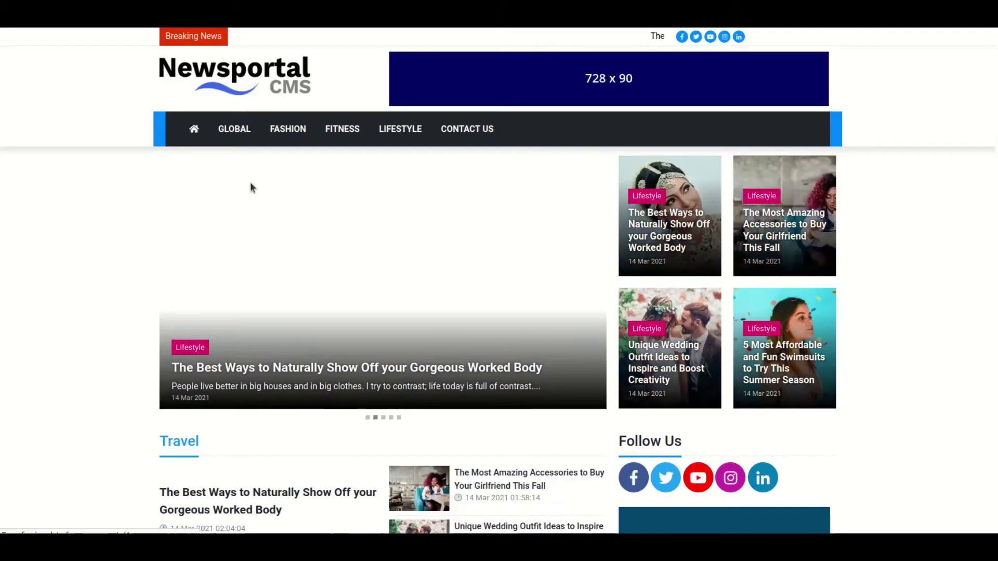
pyautogui.click(574, 291)
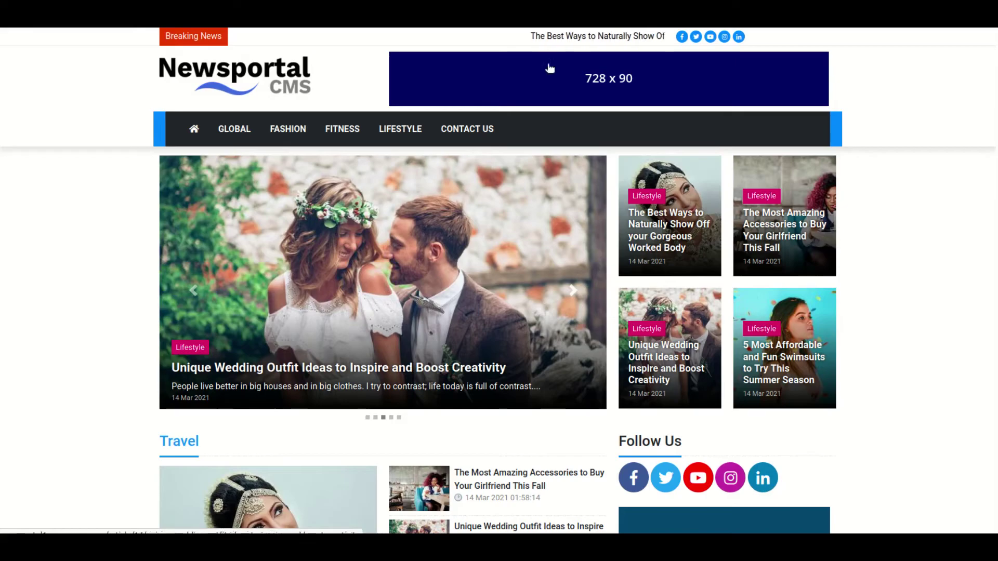
pyautogui.hotkey('ctrl', 'w')
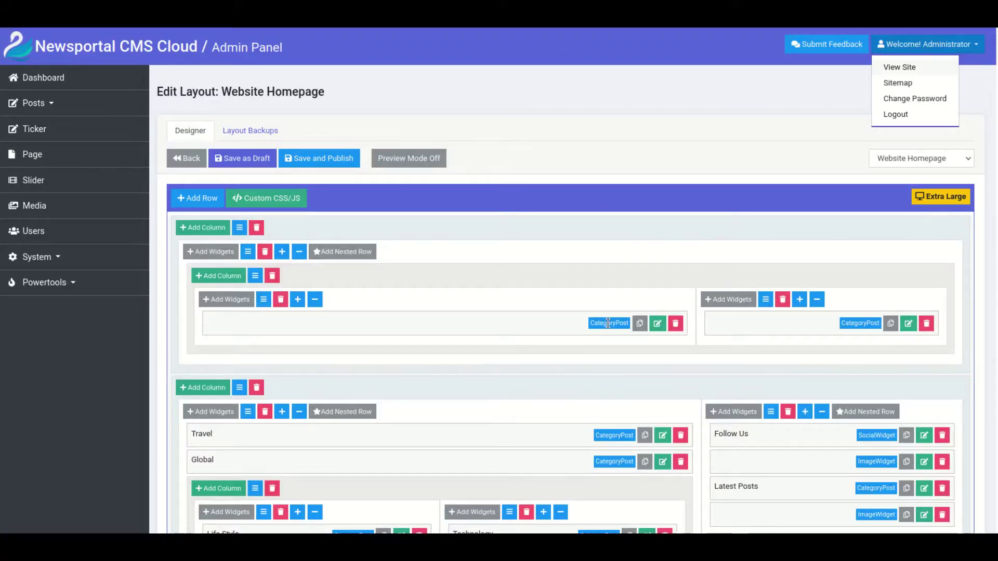
# Examine the category, format, count, height and description length settings of the first Category Posts widget, then close them unchanged
pyautogui.click(657, 325)
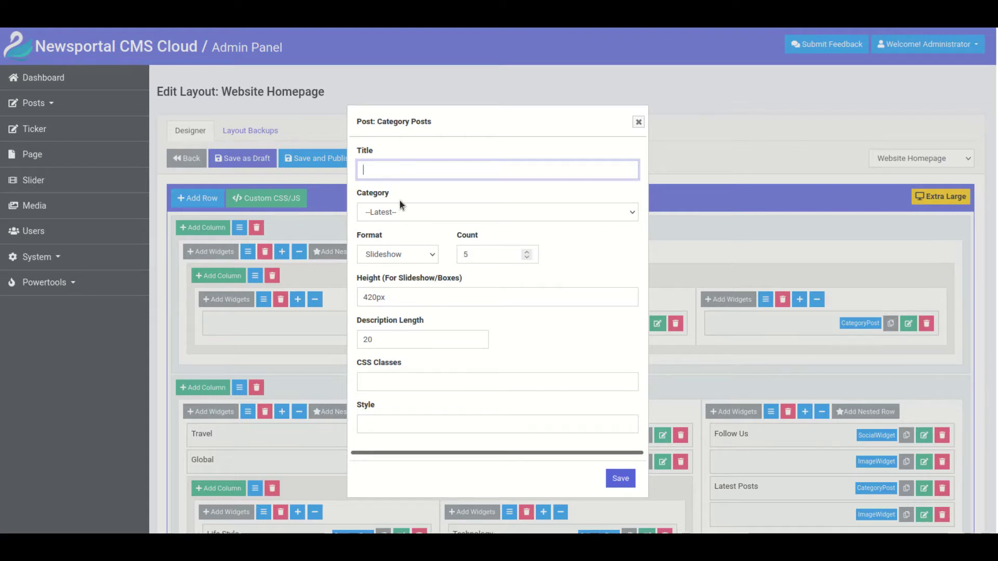
pyautogui.doubleClick(472, 258)
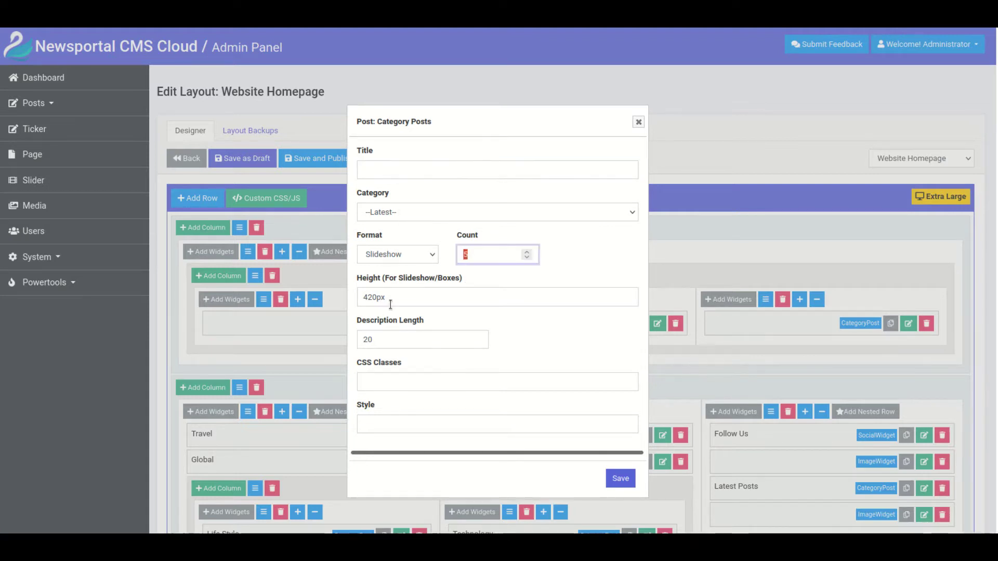
pyautogui.press('Tab')
pyautogui.press('Tab')
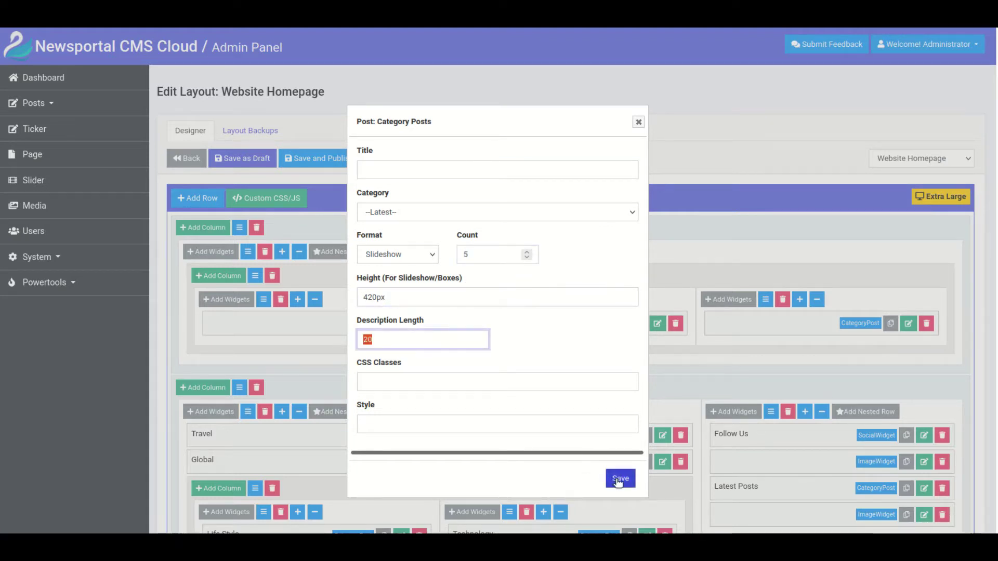
pyautogui.click(639, 122)
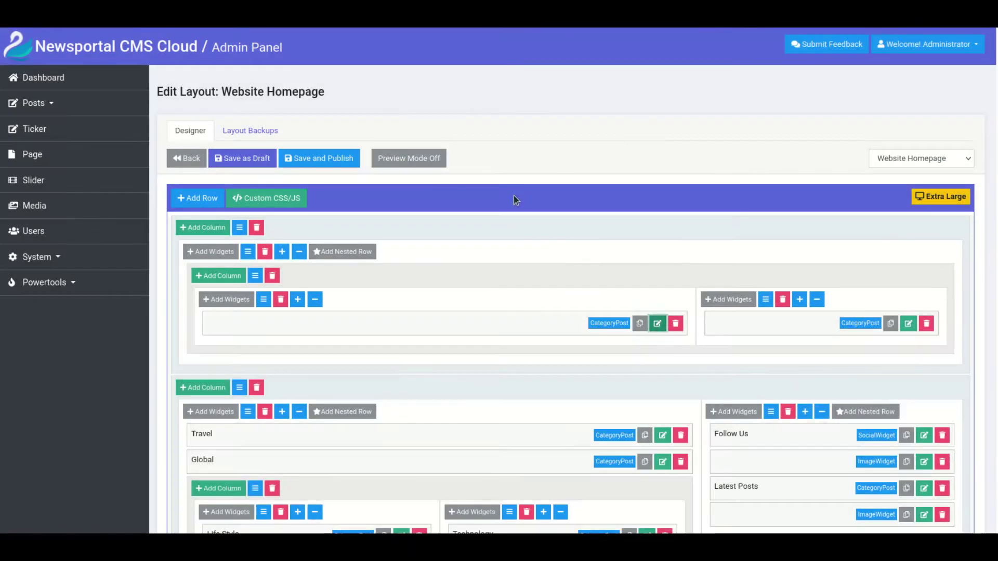
# Add a new row at the end of the homepage layout and give it two columns
pyautogui.click(213, 200)
pyautogui.scroll(-5, 224, 320)
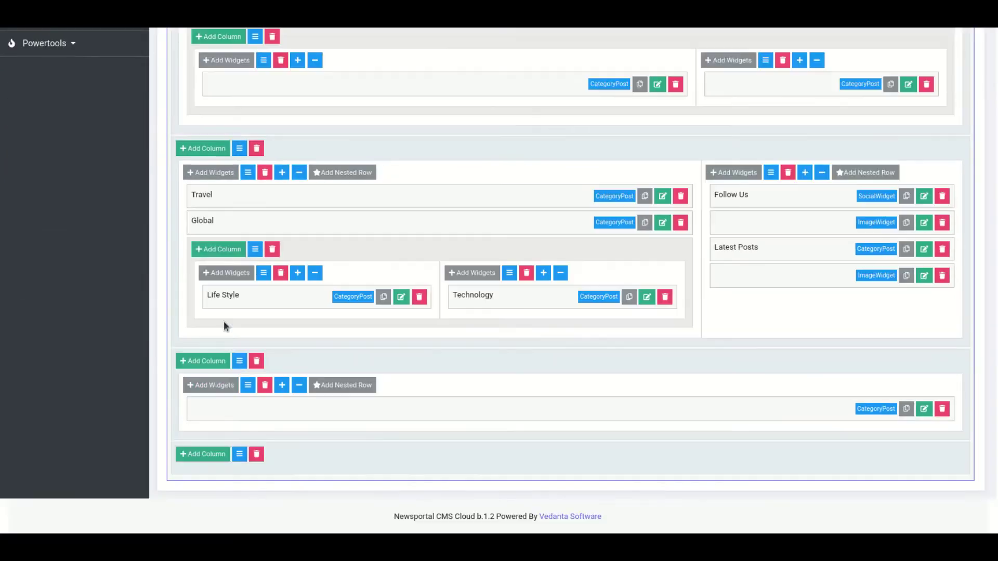
pyautogui.moveTo(352, 460); pyautogui.dragTo(360, 491)
pyautogui.click(200, 486)
pyautogui.scroll(-2, 243, 488)
pyautogui.click(202, 424)
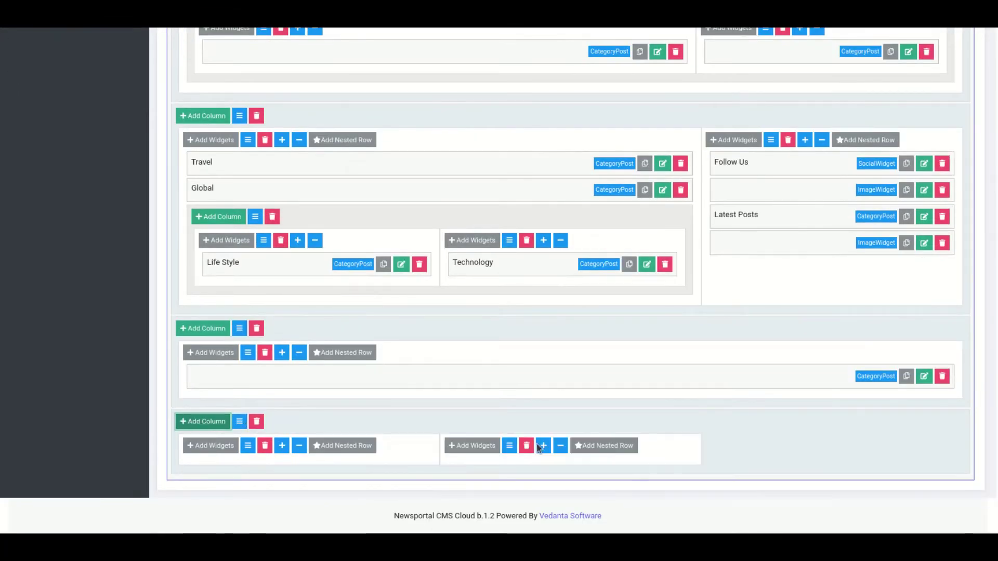
# Try widening and narrowing the new row's second column, ending two increments wider than its default width
pyautogui.click(544, 447)
pyautogui.click(545, 446)
pyautogui.click(555, 447)
pyautogui.click(554, 446)
pyautogui.click(544, 446)
pyautogui.click(545, 446)
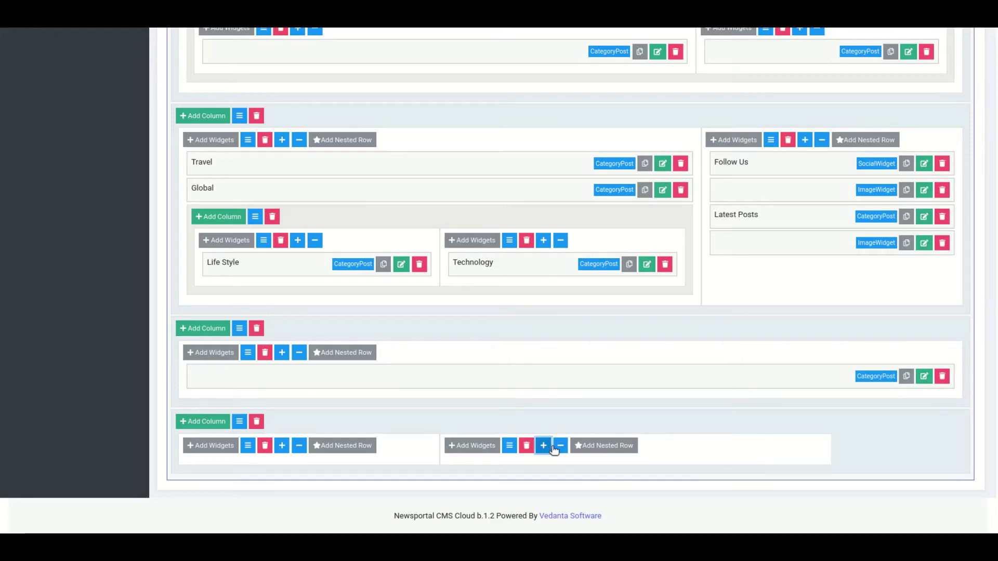
pyautogui.click(555, 446)
pyautogui.click(556, 446)
pyautogui.click(544, 446)
pyautogui.click(544, 446)
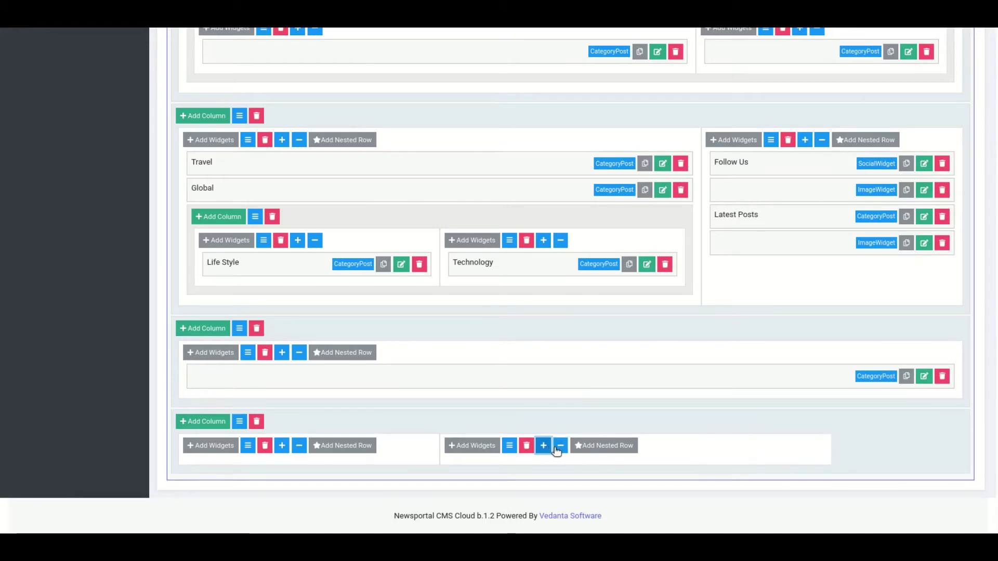
# Choose the Social Links widget for the first column of the new row
pyautogui.click(218, 448)
pyautogui.click(478, 288)
pyautogui.click(479, 283)
pyautogui.click(479, 283)
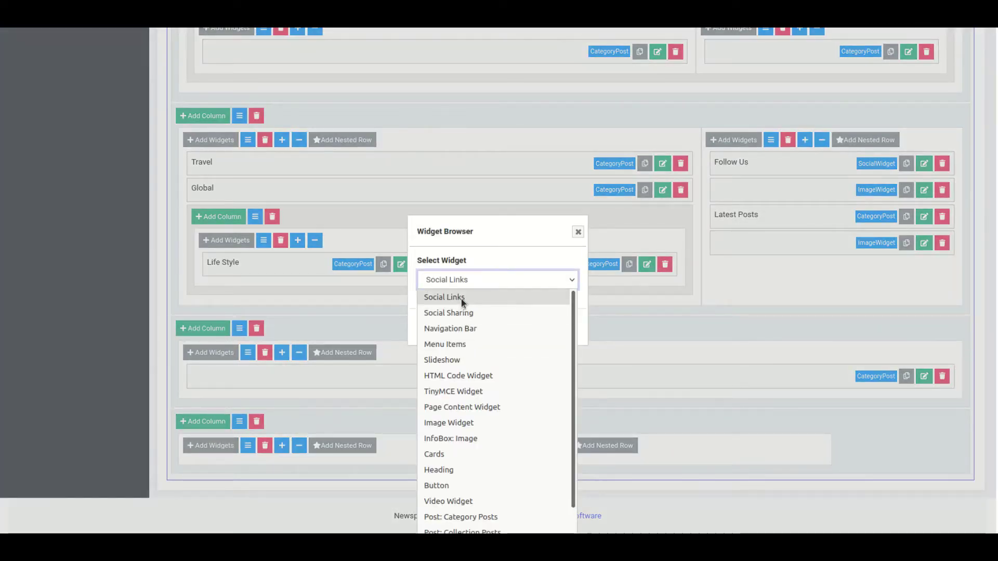
pyautogui.click(460, 295)
pyautogui.click(529, 327)
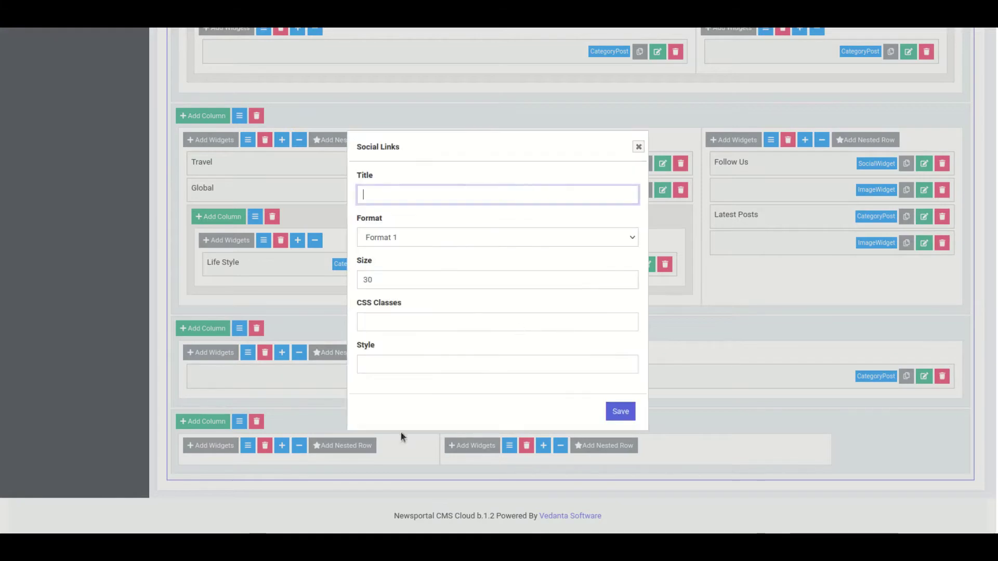
# Try Format 2 for the social links, set the format to Format 1, and save the widget
pyautogui.click(381, 237)
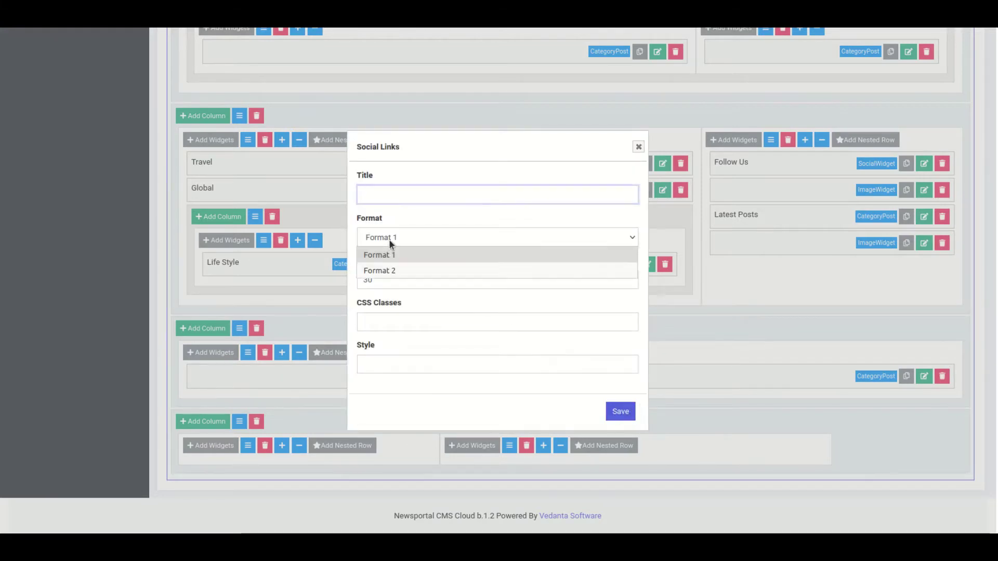
pyautogui.click(398, 271)
pyautogui.click(404, 237)
pyautogui.click(405, 255)
pyautogui.doubleClick(410, 280)
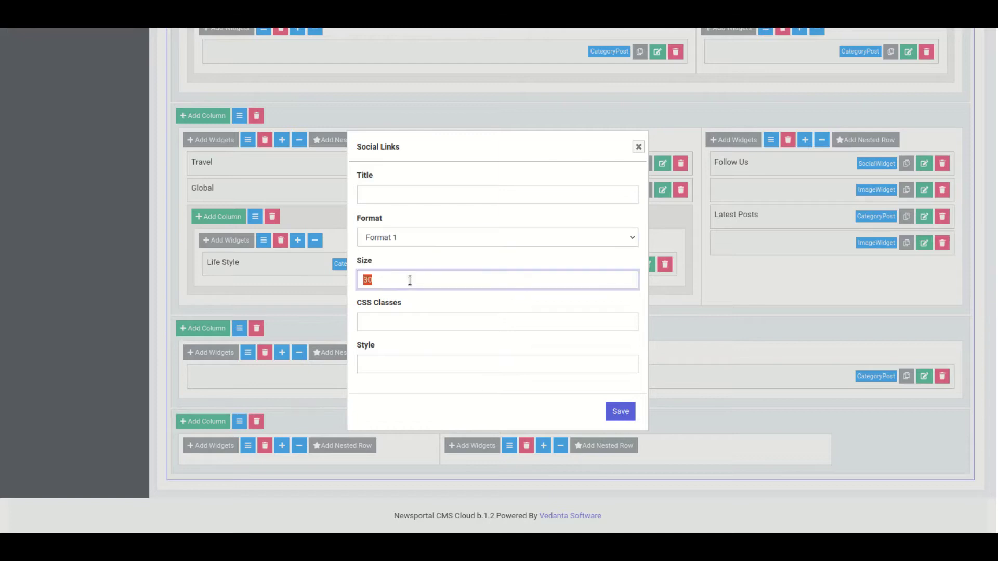
pyautogui.click(621, 408)
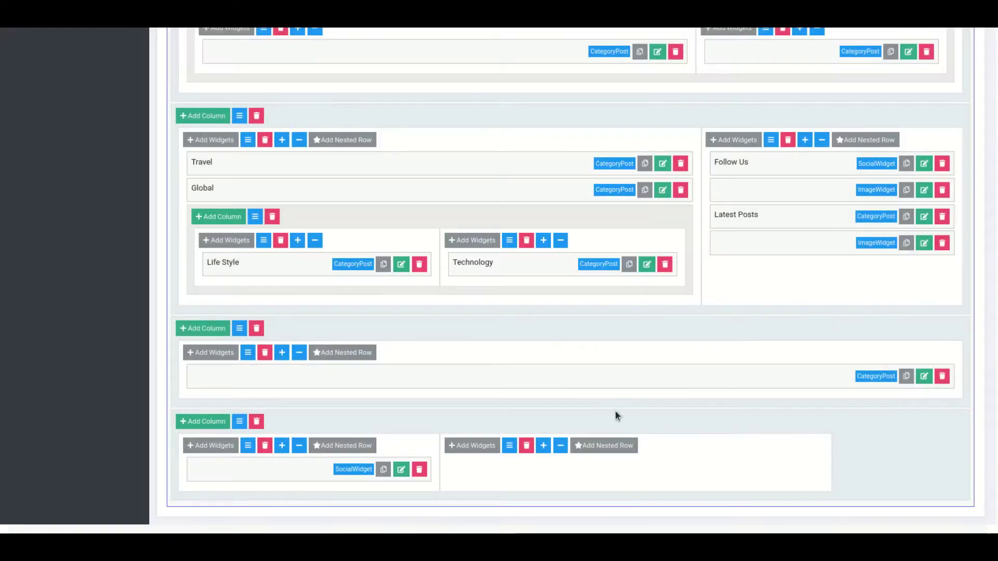
# Save and publish the homepage layout, then check the live homepage down to its end
pyautogui.scroll(5, 351, 473)
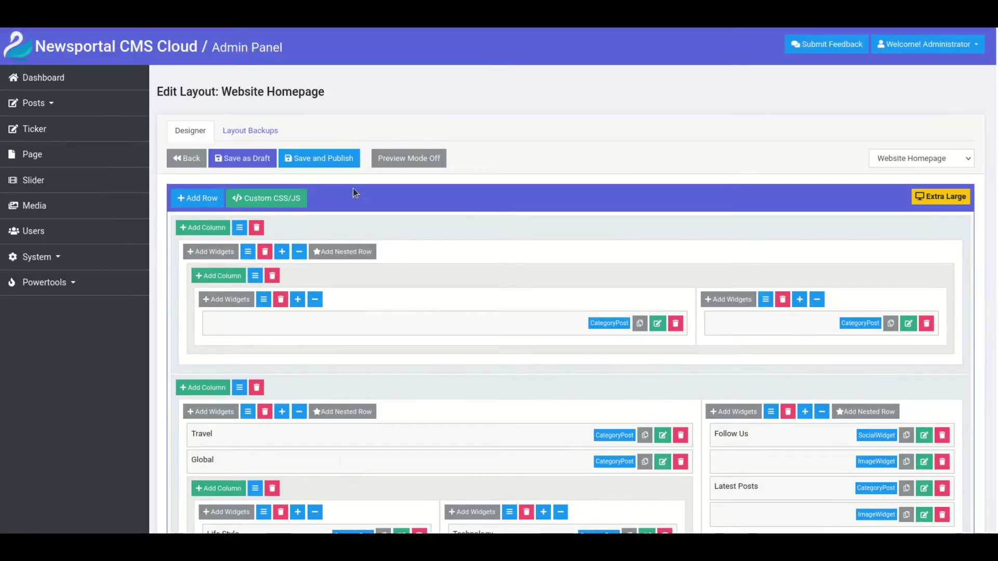
pyautogui.click(344, 158)
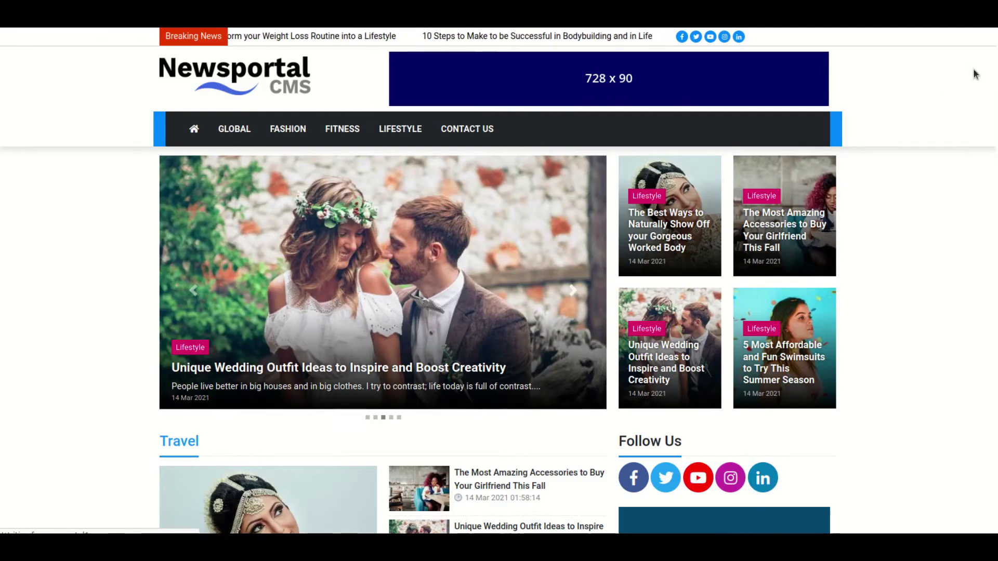
pyautogui.scroll(-1, 974, 75)
pyautogui.scroll(-7, 499, 281)
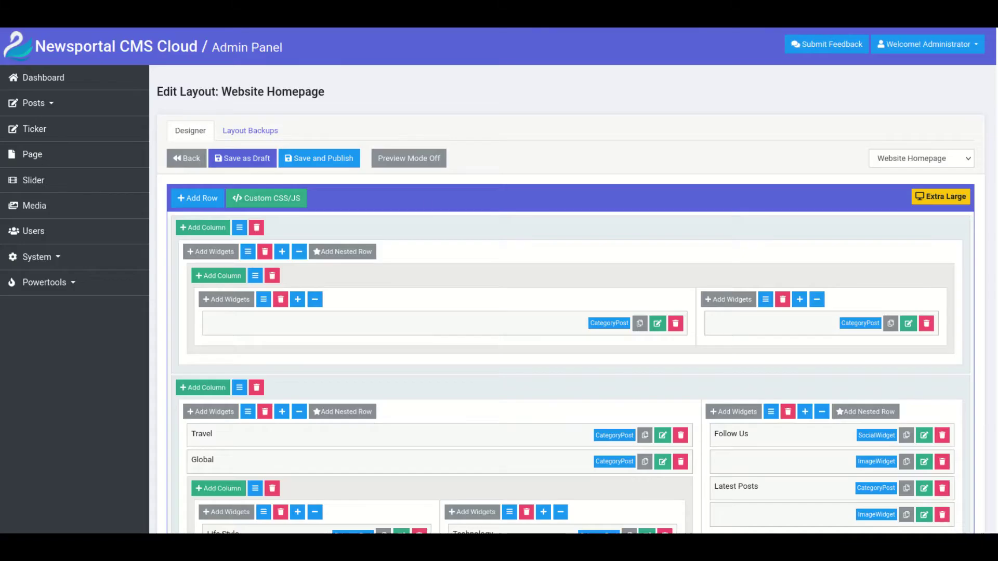
# Examine the width, CSS class and custom style options in the properties of the bottom row's first column
pyautogui.scroll(-5, 436, 350)
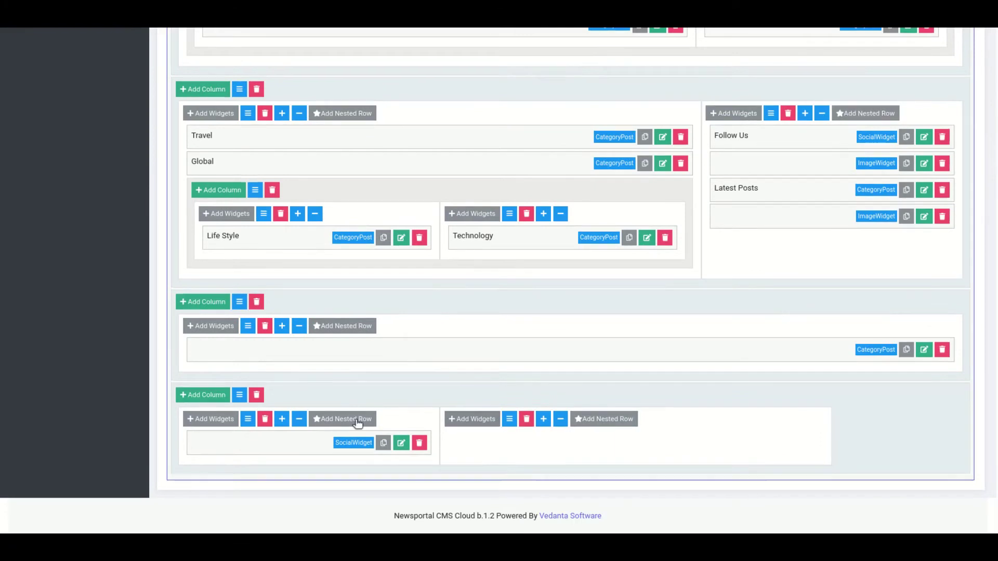
pyautogui.click(248, 419)
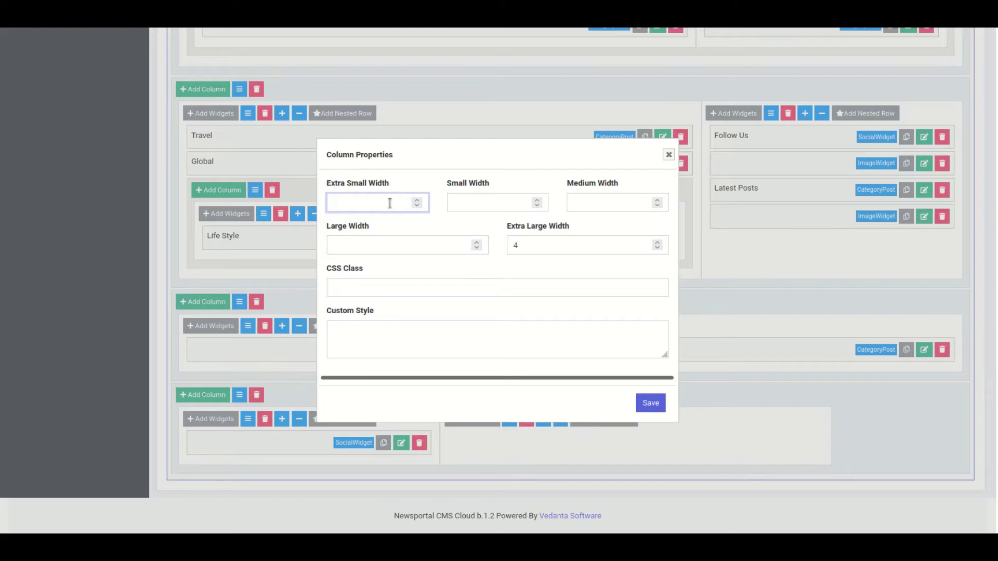
pyautogui.click(501, 201)
pyautogui.click(576, 202)
pyautogui.click(368, 246)
pyautogui.click(542, 246)
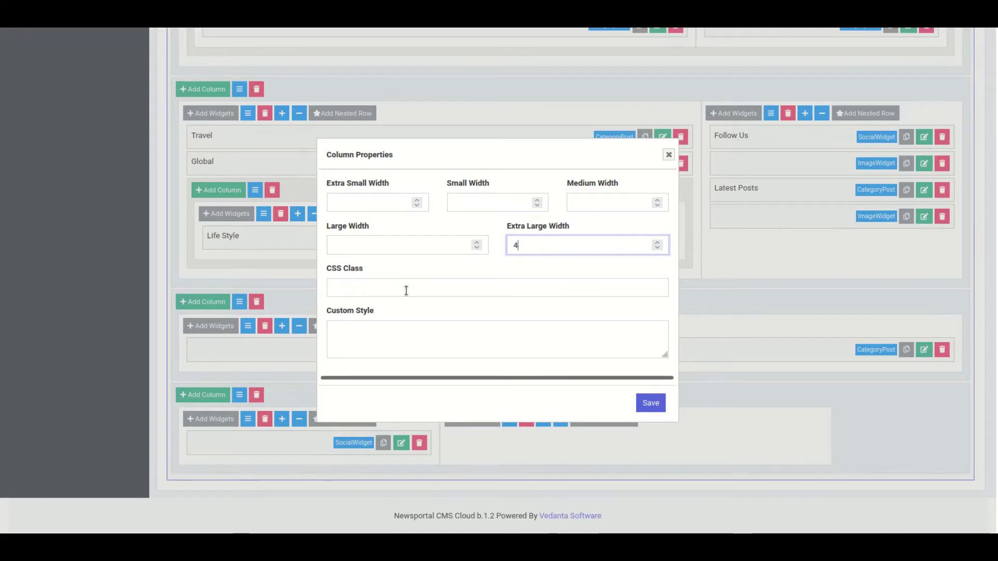
pyautogui.click(350, 333)
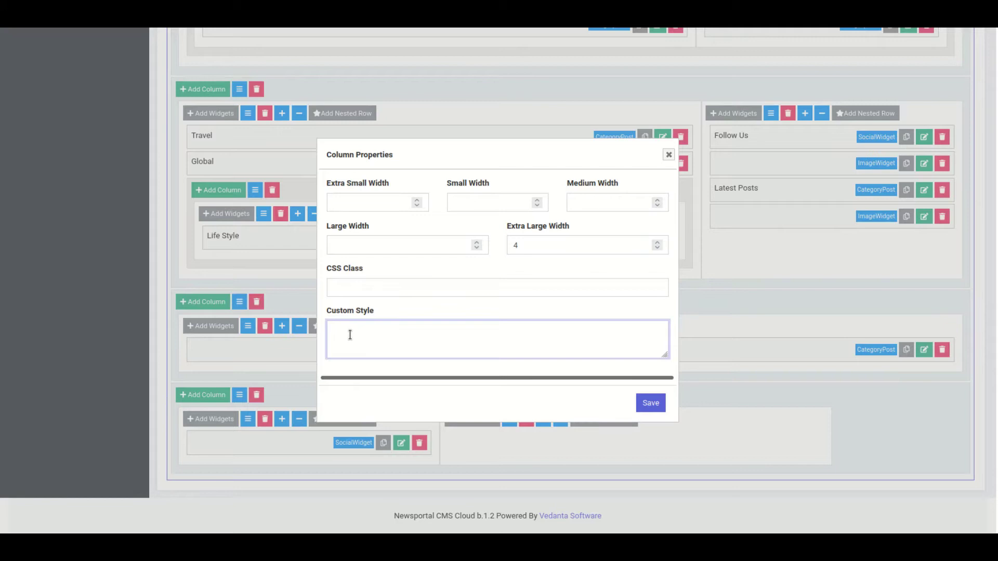
pyautogui.click(356, 290)
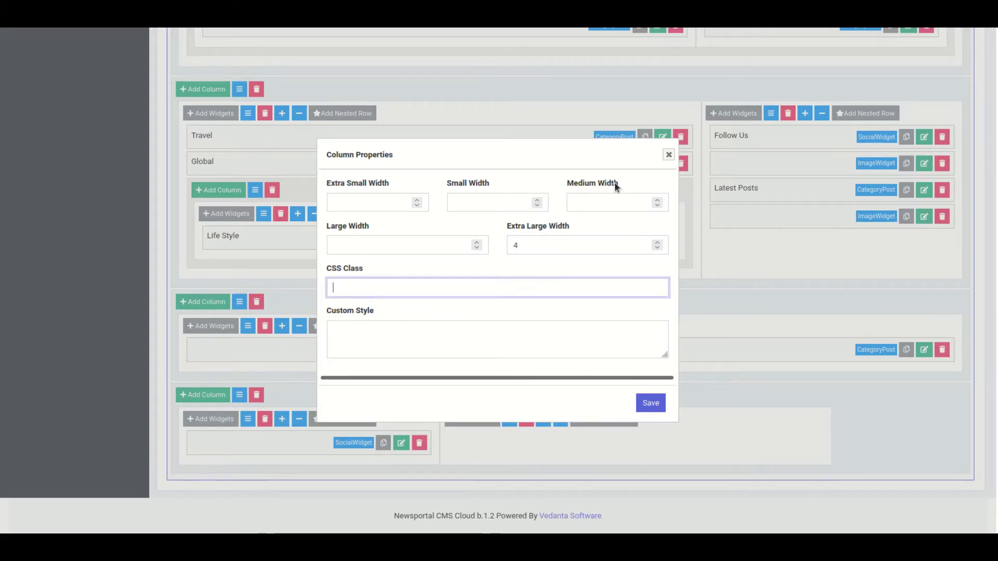
pyautogui.click(669, 155)
# Try entering an empty <style> </style> block in the layout's Custom CSS/JS, then clear it and close without saving
pyautogui.scroll(6, 343, 332)
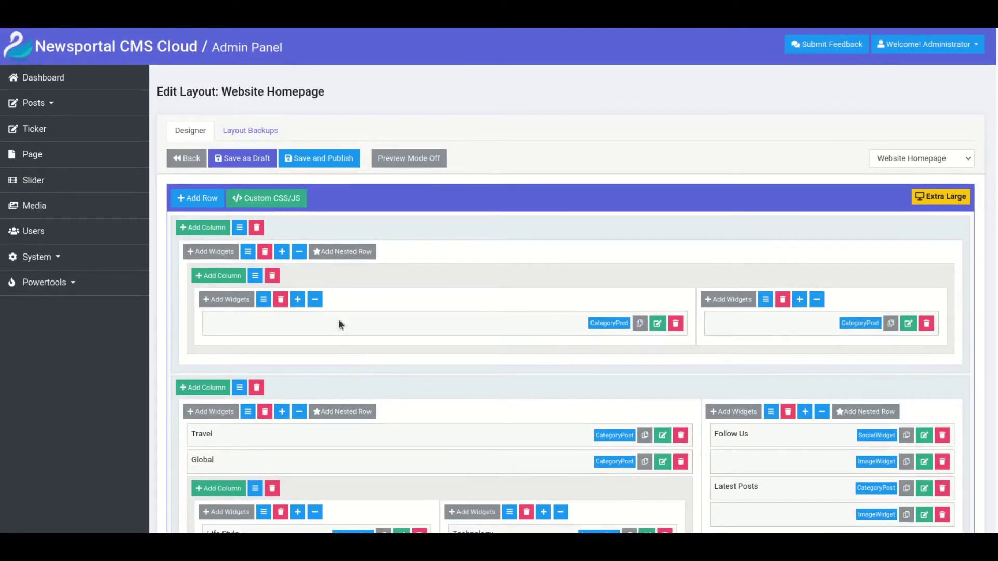
pyautogui.click(266, 203)
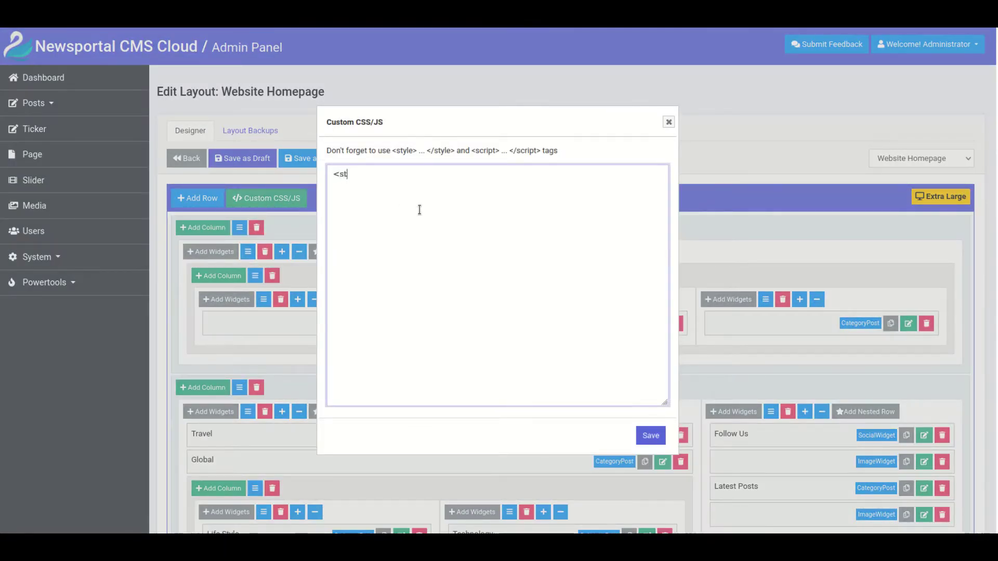
pyautogui.write('<style> </style>')
pyautogui.hotkey('ctrl', 'a')
pyautogui.press('BackSpace')
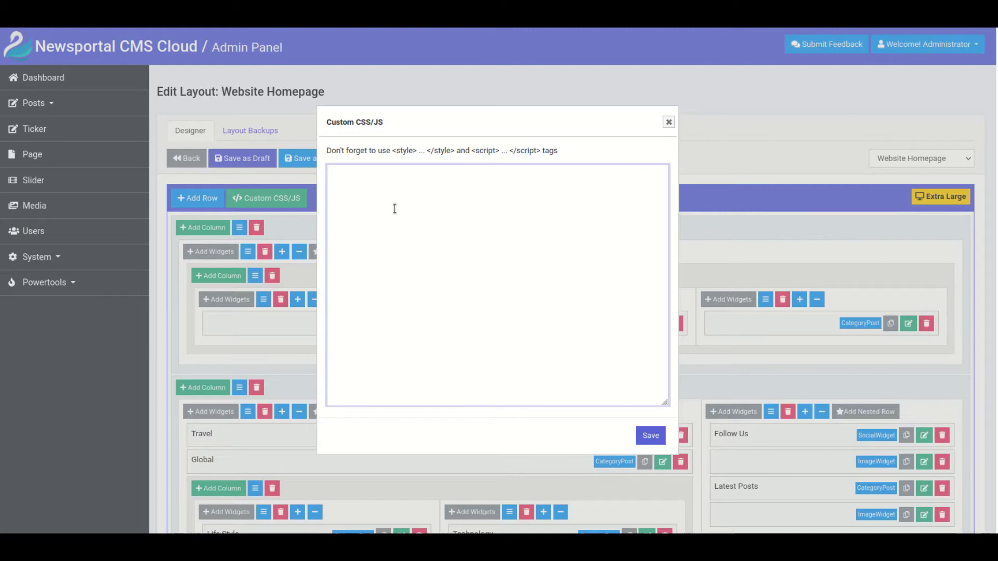
pyautogui.click(669, 122)
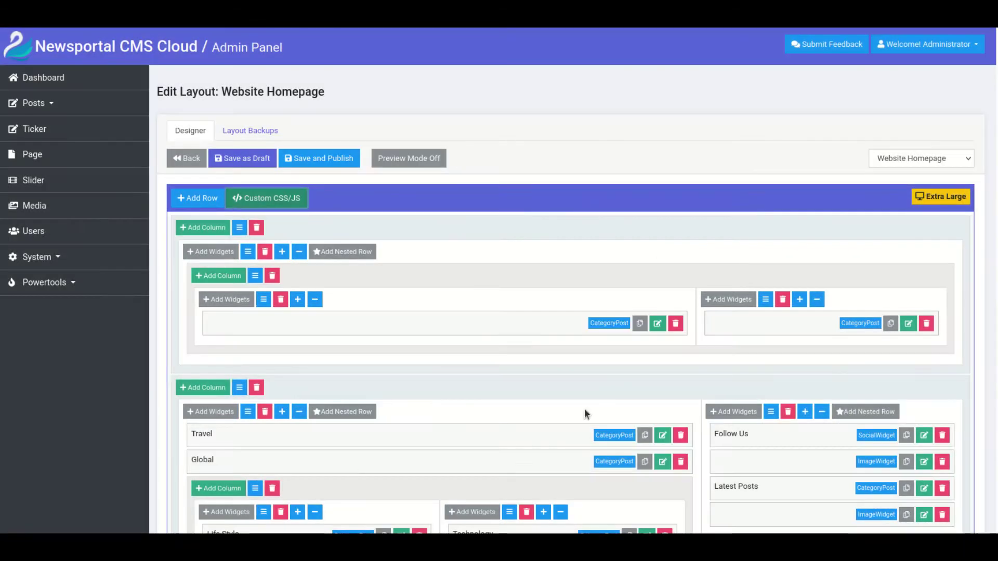
pyautogui.scroll(-5, 588, 405)
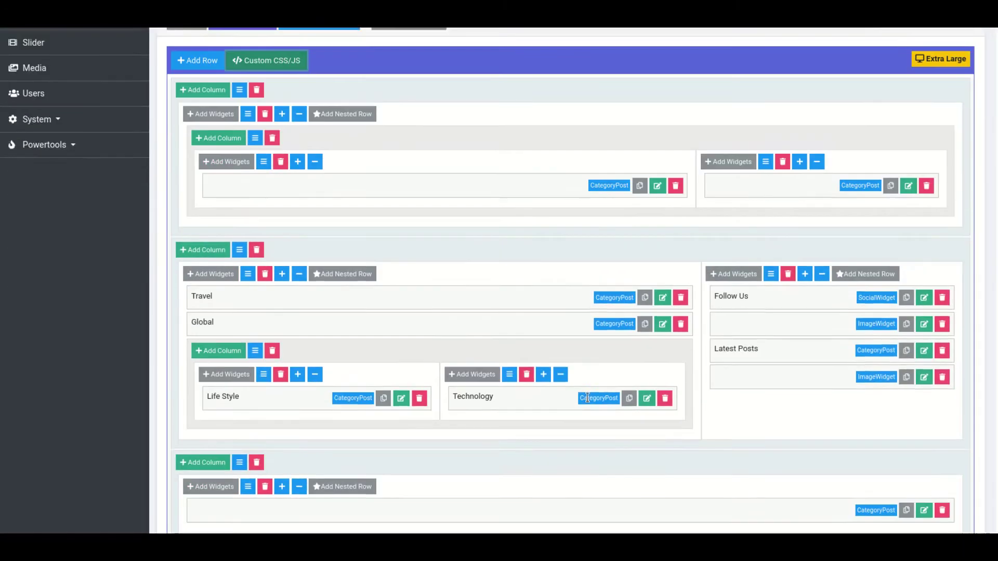
pyautogui.moveTo(329, 464); pyautogui.dragTo(374, 476)
pyautogui.moveTo(482, 477); pyautogui.dragTo(323, 446)
pyautogui.moveTo(780, 444); pyautogui.dragTo(731, 457)
pyautogui.scroll(5, 731, 457)
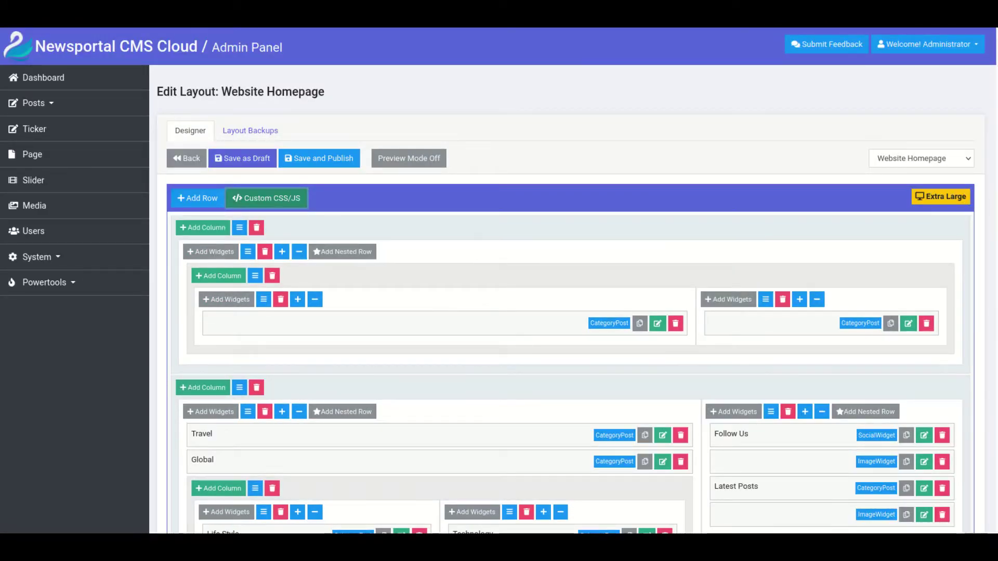
# Narrow the browser window to view the homepage layout at the Large size, then widen it back to Extra Large
pyautogui.moveTo(995, 221); pyautogui.dragTo(687, 206)
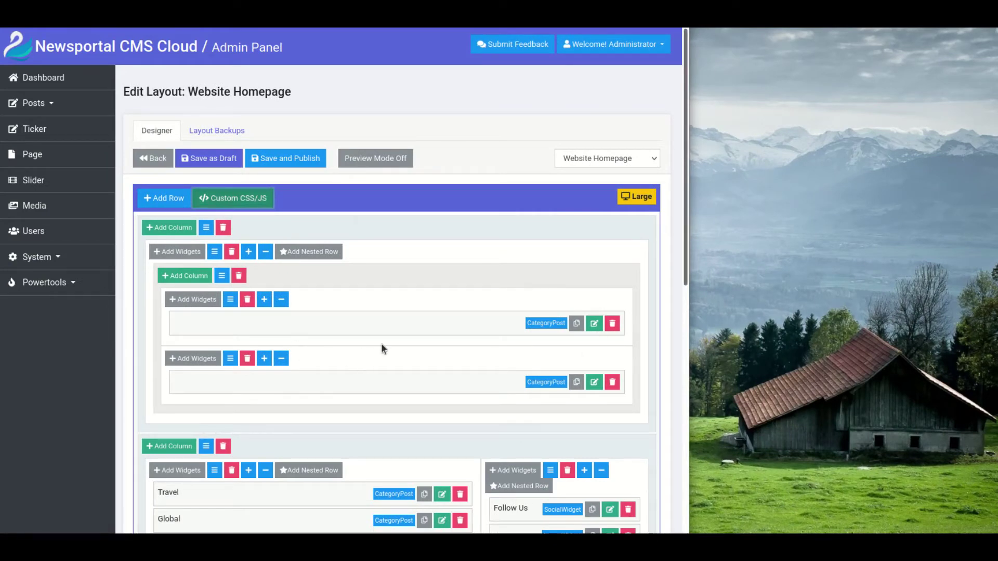
pyautogui.moveTo(686, 261); pyautogui.dragTo(971, 267)
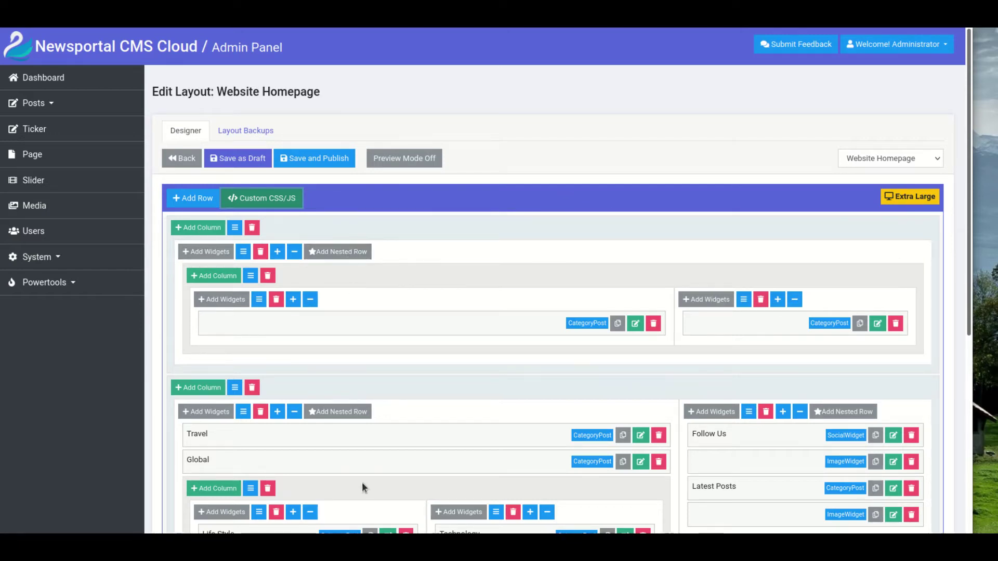
# Add a nested row with two columns inside the bottom row's second column, and widen both nested columns
pyautogui.scroll(-5, 362, 483)
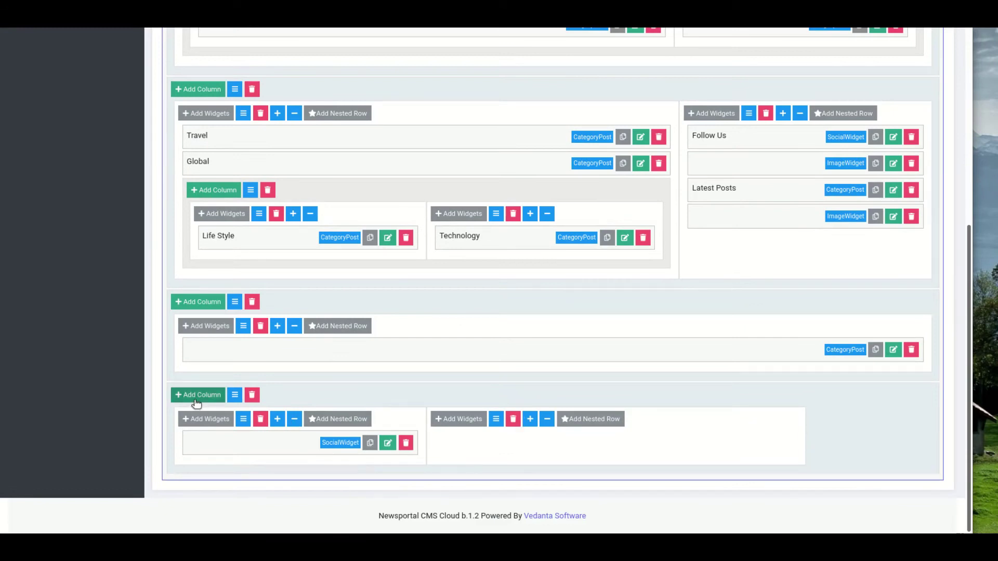
pyautogui.click(599, 420)
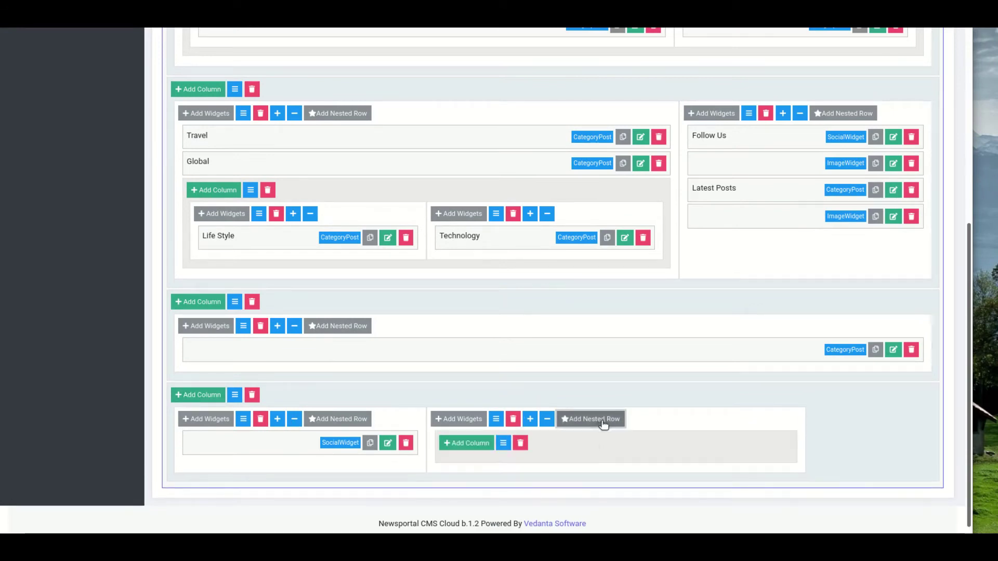
pyautogui.click(466, 443)
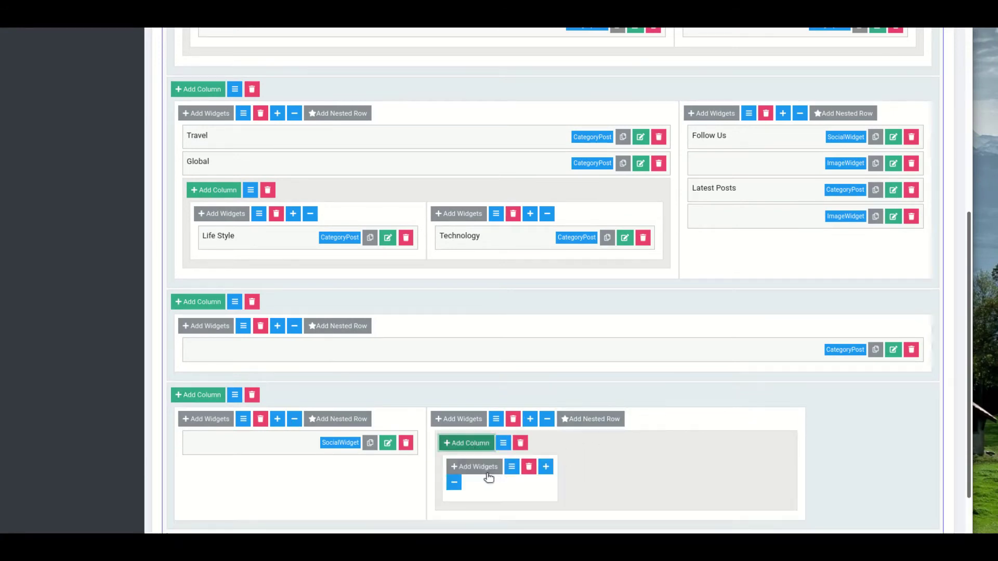
pyautogui.click(545, 466)
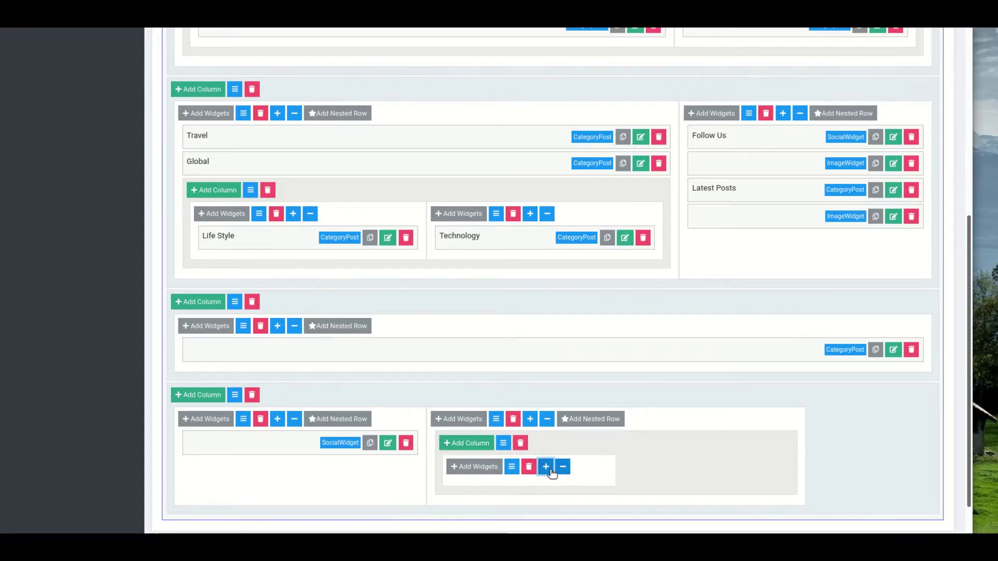
pyautogui.click(466, 443)
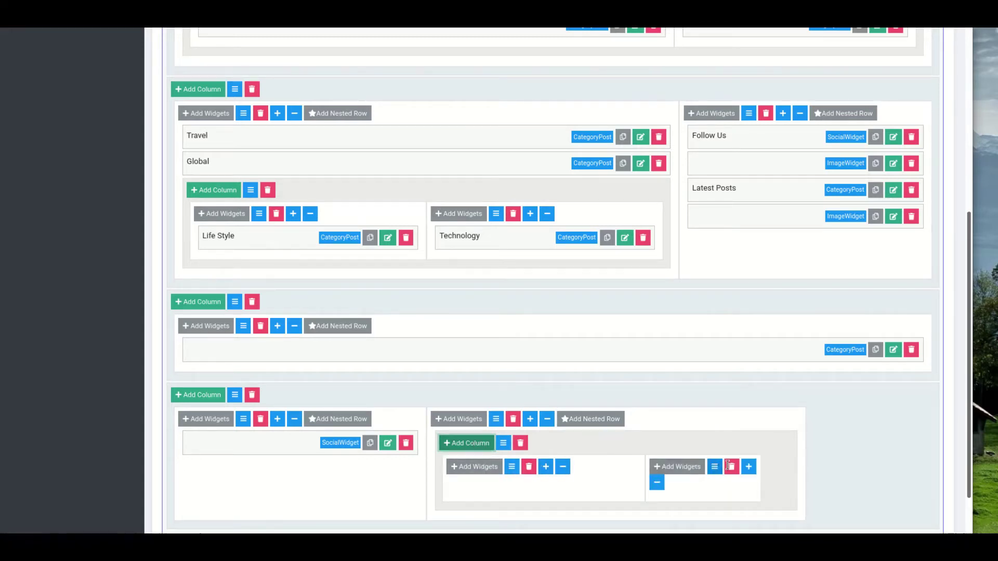
pyautogui.click(748, 467)
# Open the Site Header layout in the designer and examine the header on the live homepage
pyautogui.scroll(6, 581, 440)
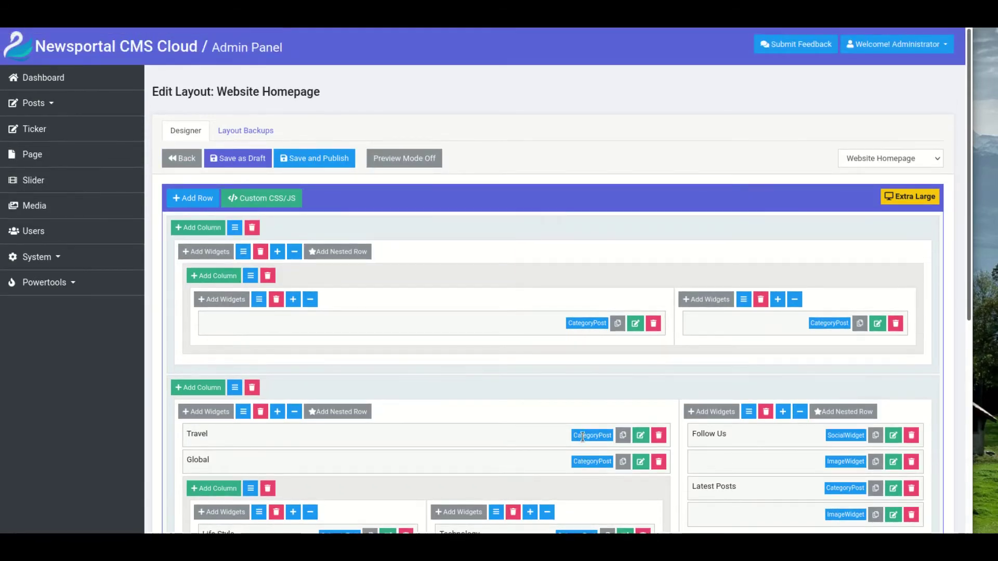
pyautogui.click(868, 161)
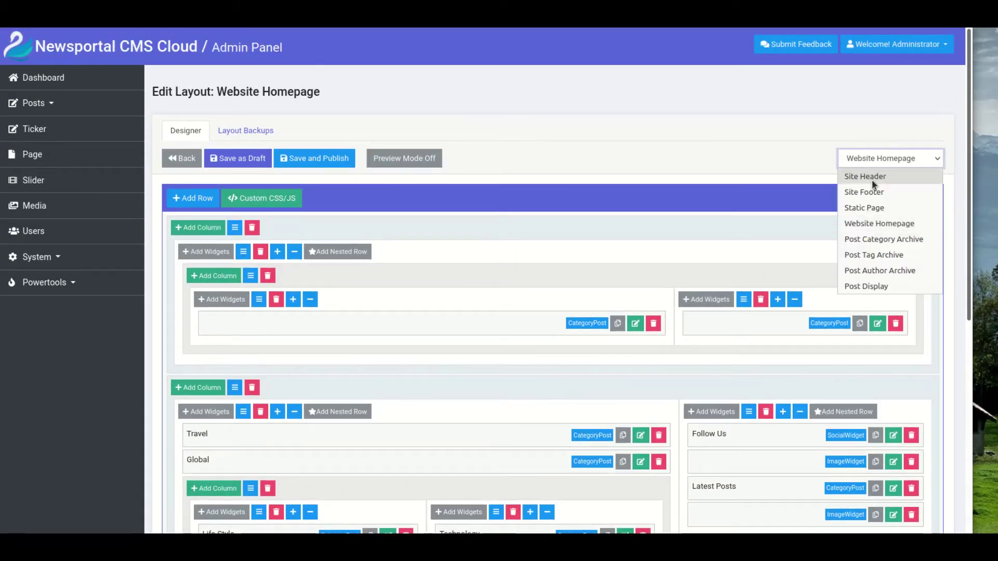
pyautogui.click(872, 177)
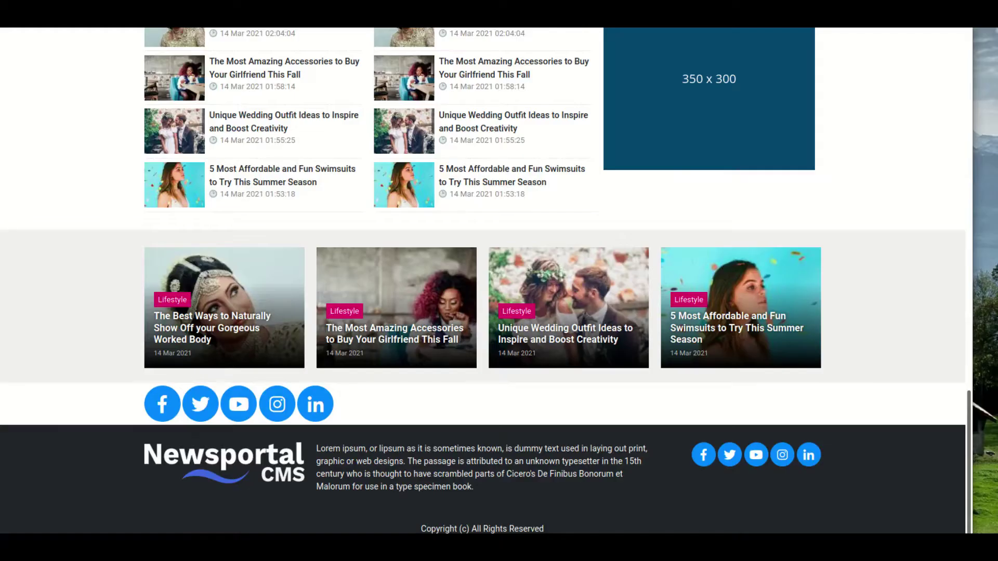
pyautogui.scroll(20, 420, 202)
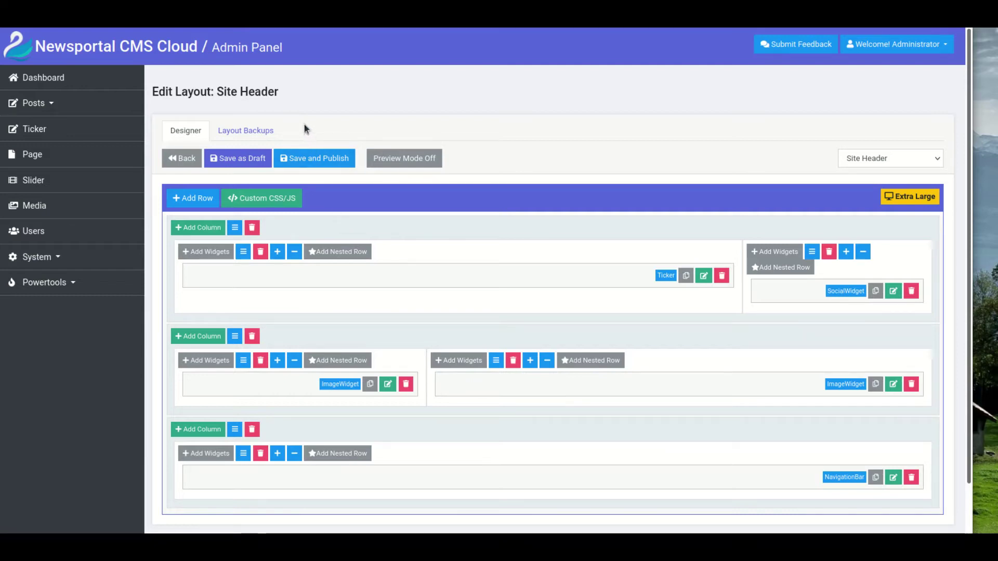
# Back up the current layout under the title mybackup and check its entry in the layout backups
pyautogui.click(274, 130)
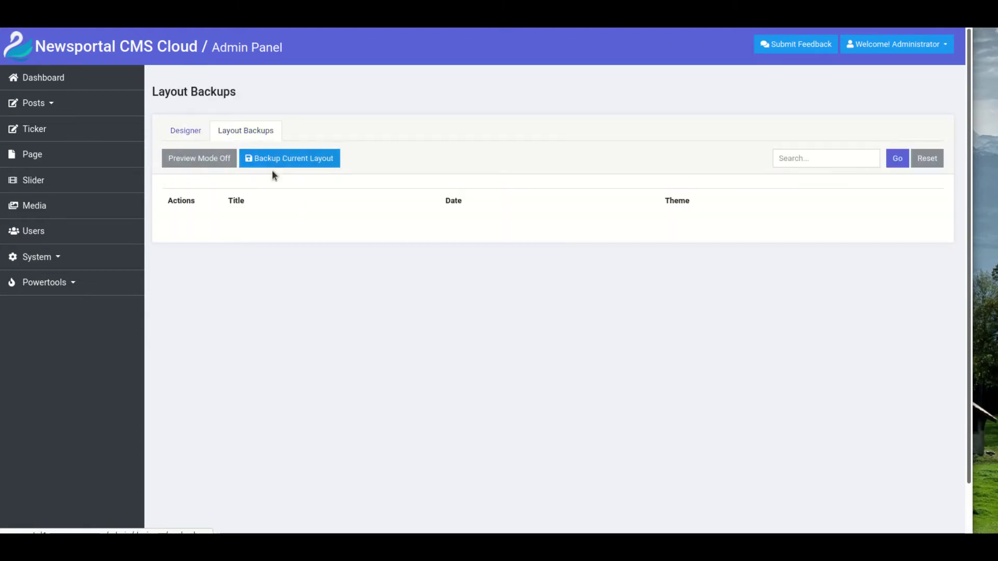
pyautogui.click(280, 160)
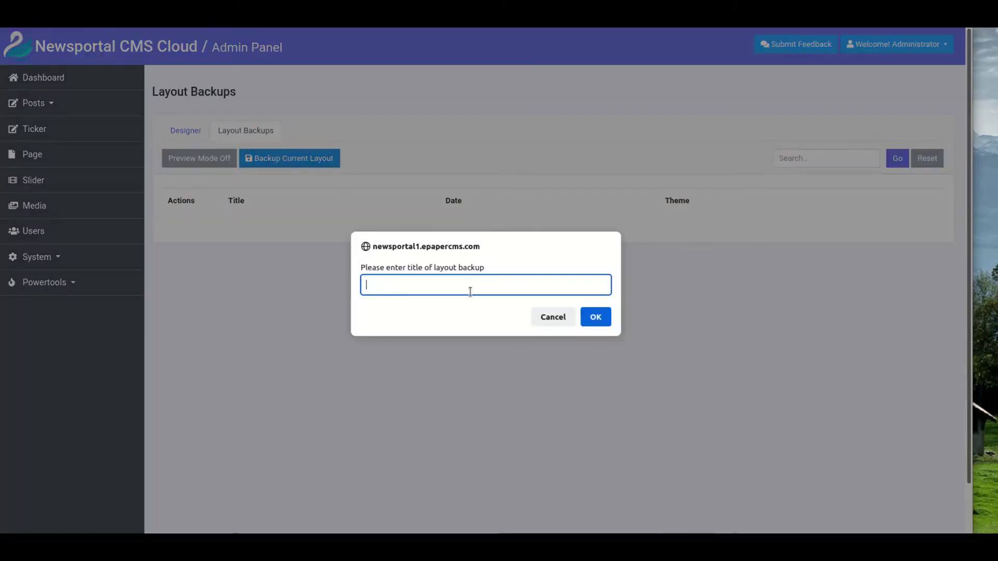
pyautogui.write('mybackup')
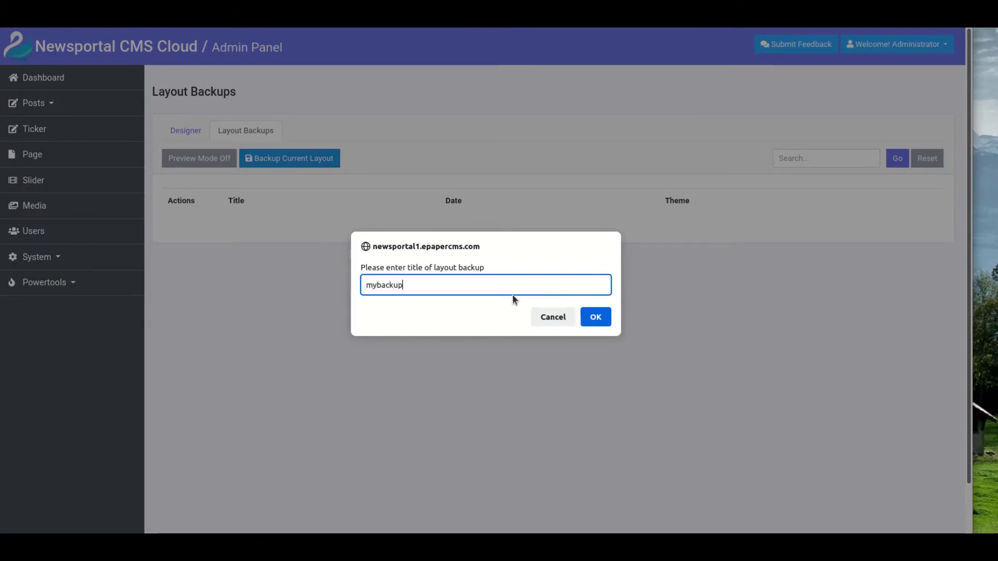
pyautogui.click(597, 316)
pyautogui.click(597, 313)
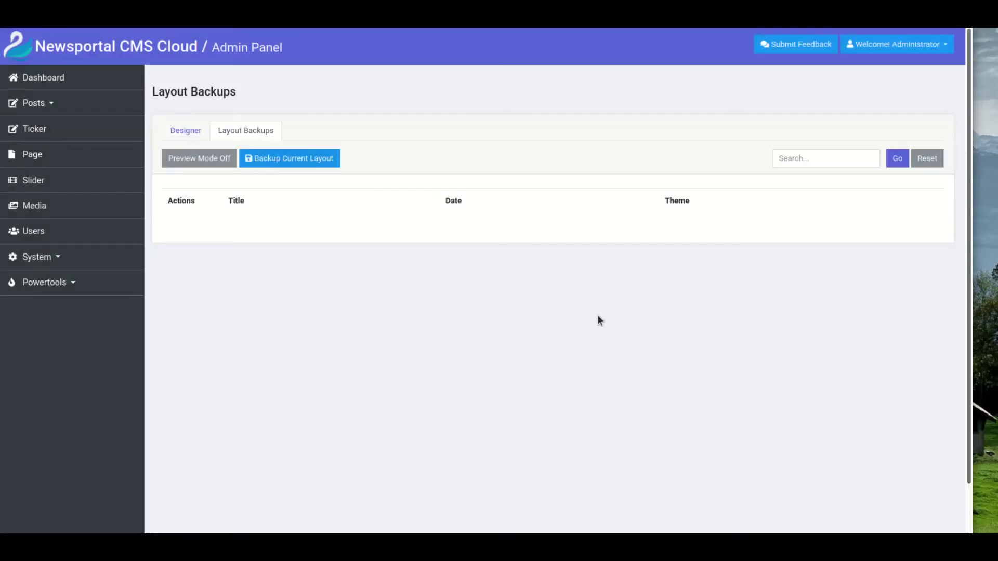
pyautogui.moveTo(818, 225); pyautogui.dragTo(303, 225)
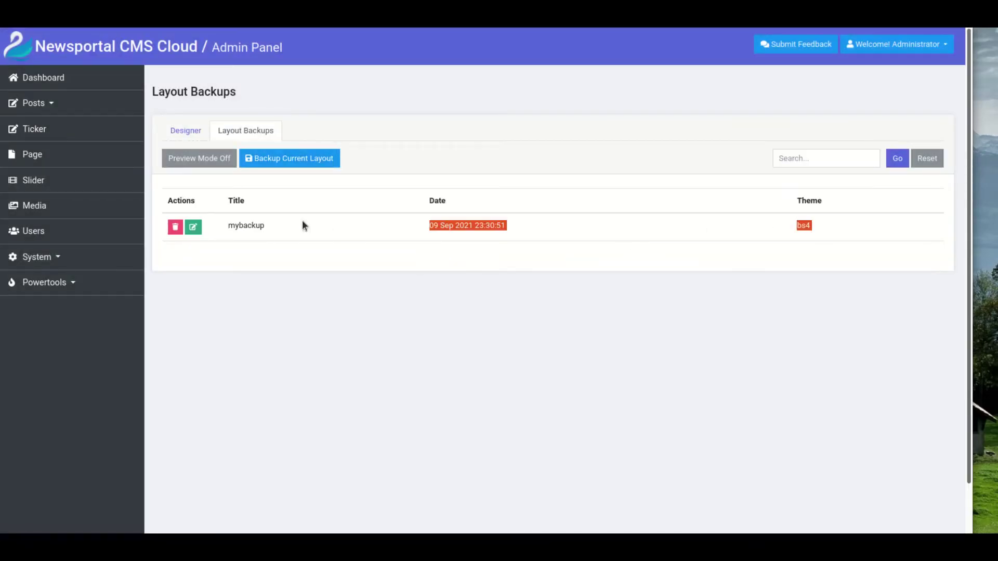
# Examine the restore options for the mybackup backup with all layouts selected, close them, and return to the designer
pyautogui.click(194, 228)
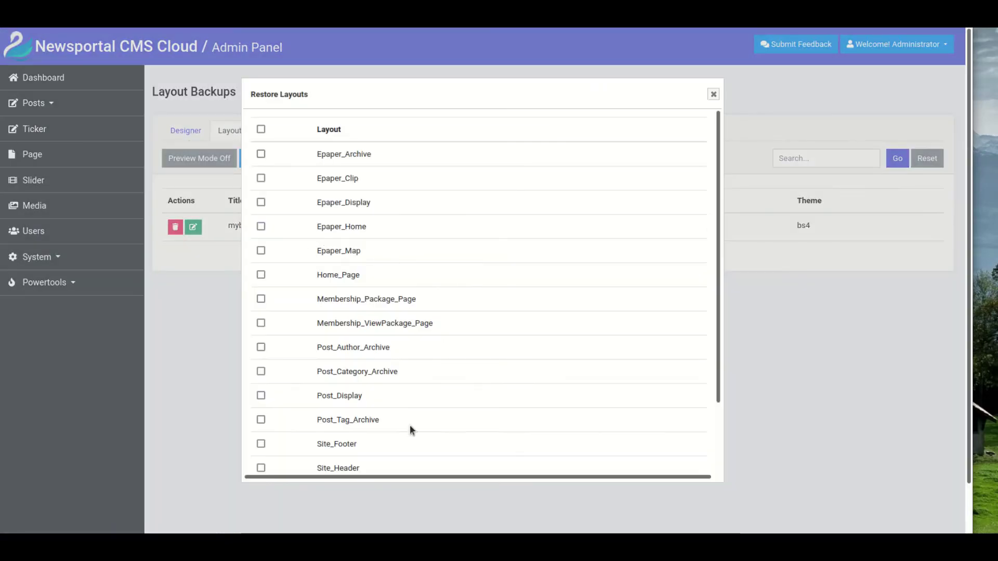
pyautogui.scroll(-2, 410, 431)
pyautogui.scroll(3, 271, 312)
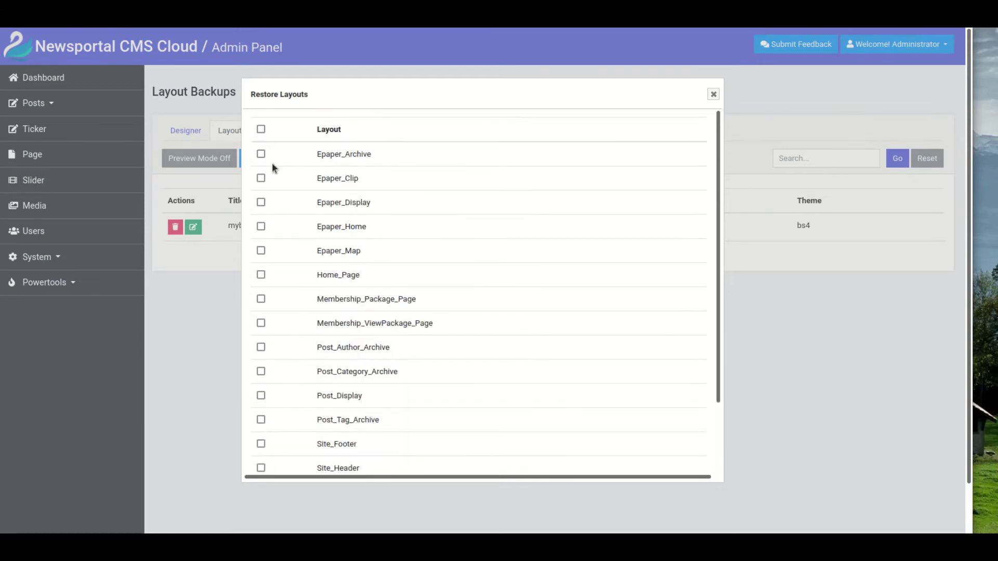
pyautogui.click(261, 131)
pyautogui.scroll(-5, 564, 428)
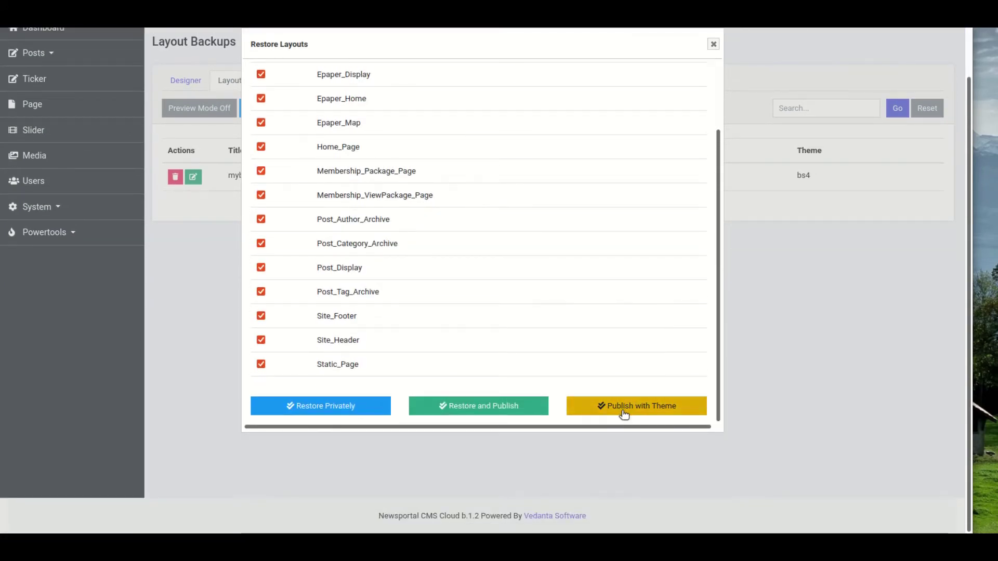
pyautogui.click(623, 411)
pyautogui.click(714, 45)
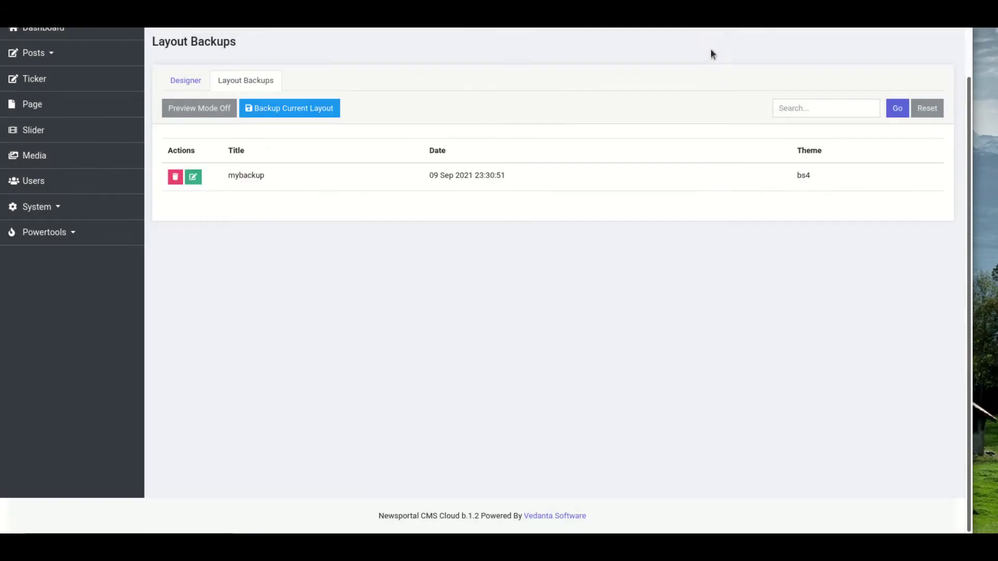
pyautogui.scroll(2, 296, 207)
pyautogui.click(179, 133)
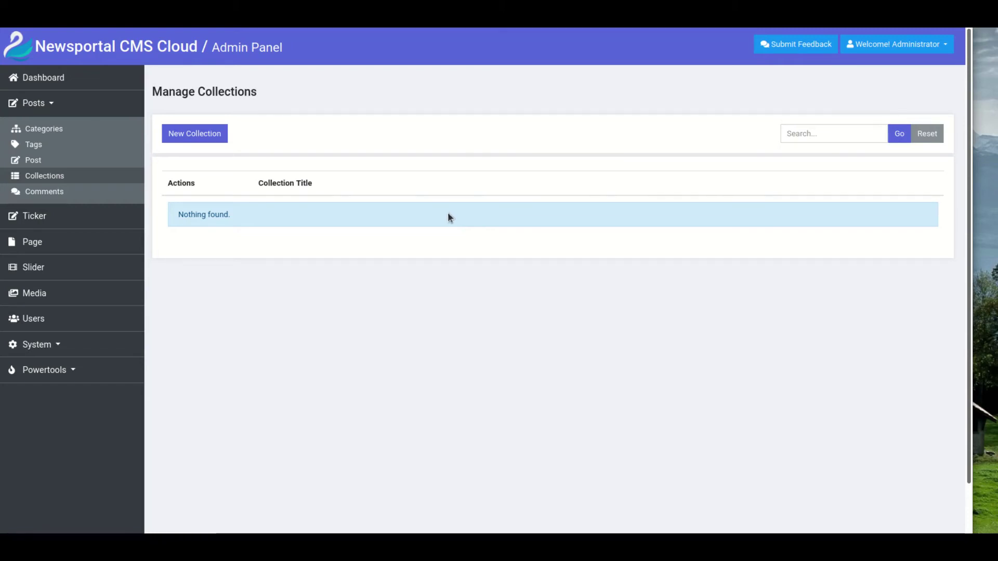
# Create a new post collection titled election
pyautogui.click(206, 137)
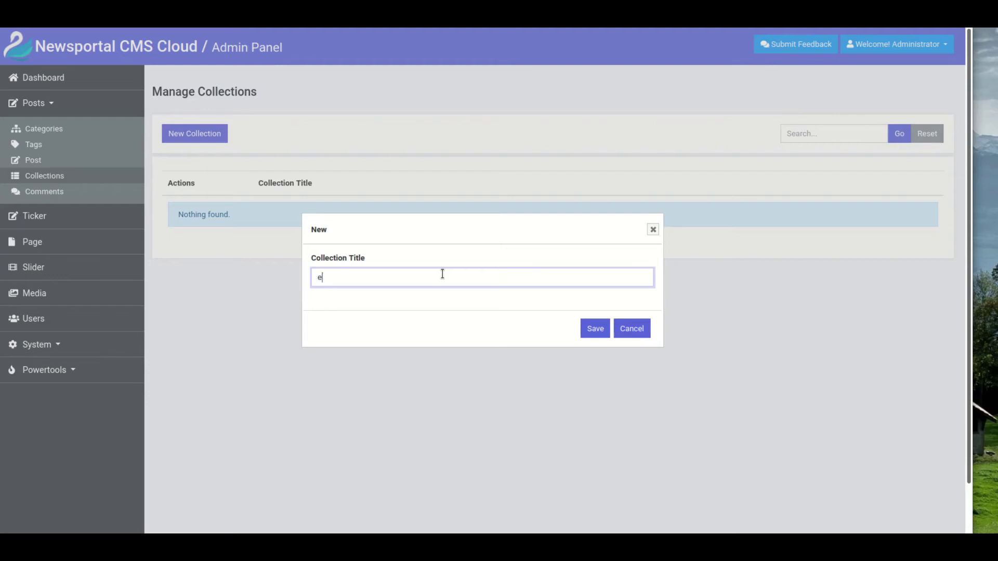
pyautogui.click(593, 330)
# Open the election collection, search its posts for work, and add The Best Ways to Naturally Show Off your Gorgeous Worked Body
pyautogui.click(213, 211)
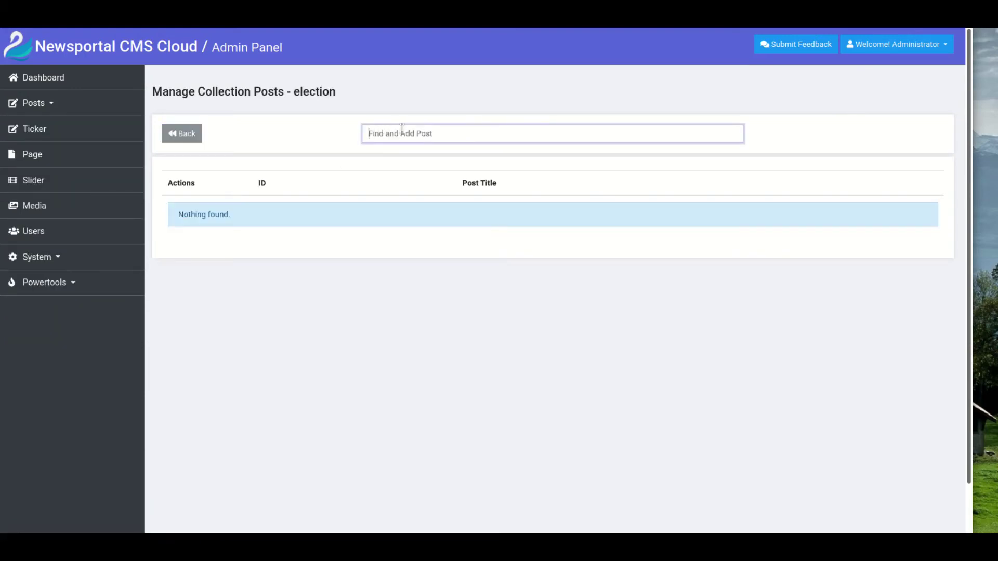
pyautogui.write('work')
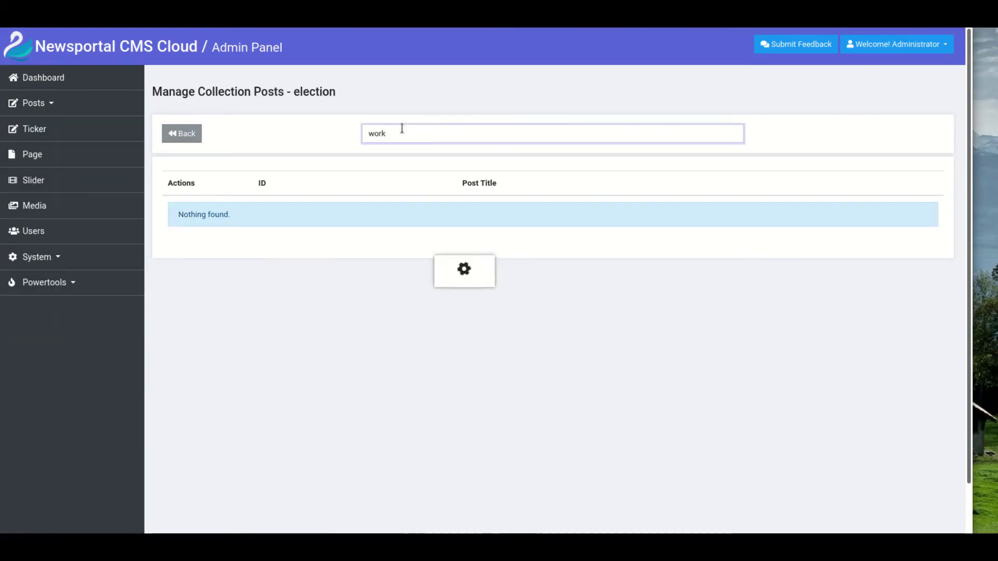
pyautogui.click(447, 151)
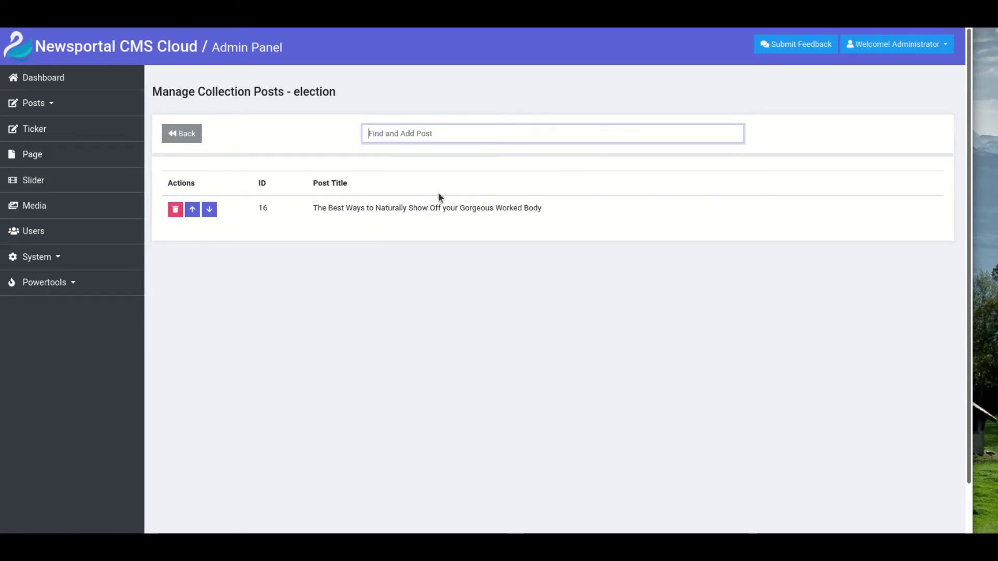
# Open the Website Homepage layout in the page designer and add a Post: Collection Posts widget to the column containing Travel and Global
pyautogui.click(57, 258)
pyautogui.click(62, 282)
pyautogui.click(267, 294)
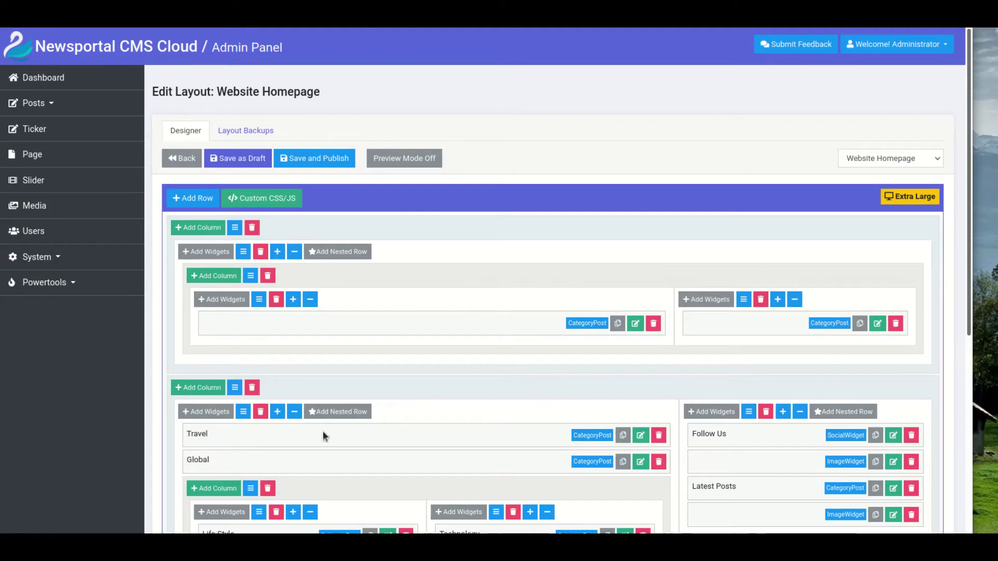
pyautogui.scroll(-3, 219, 416)
pyautogui.click(211, 274)
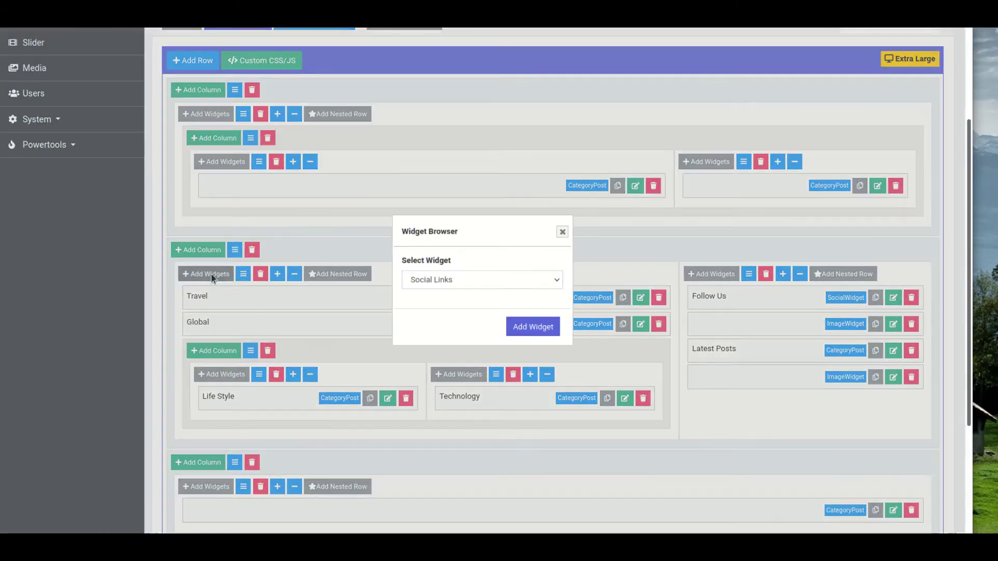
pyautogui.click(472, 285)
pyautogui.scroll(-1, 466, 427)
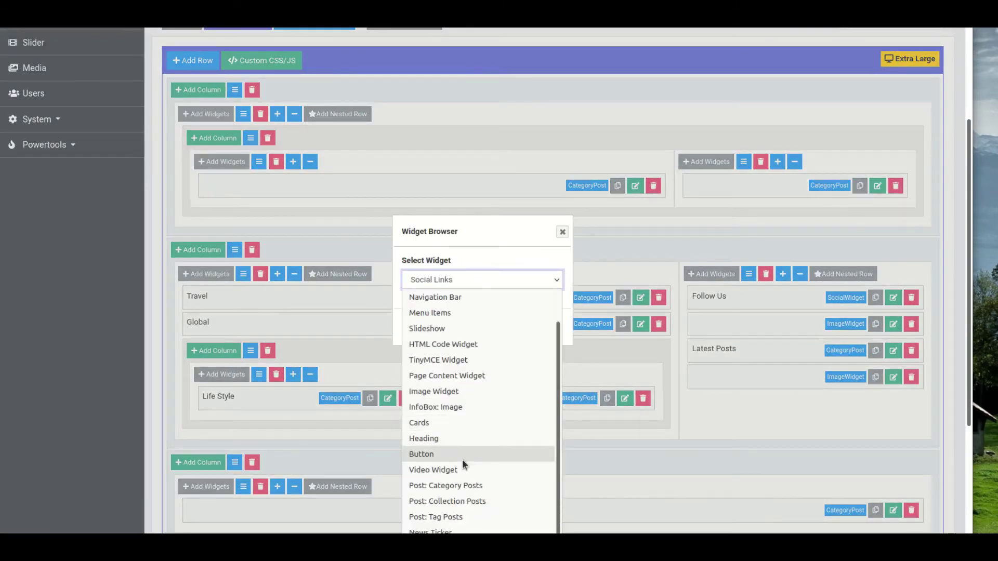
pyautogui.click(460, 502)
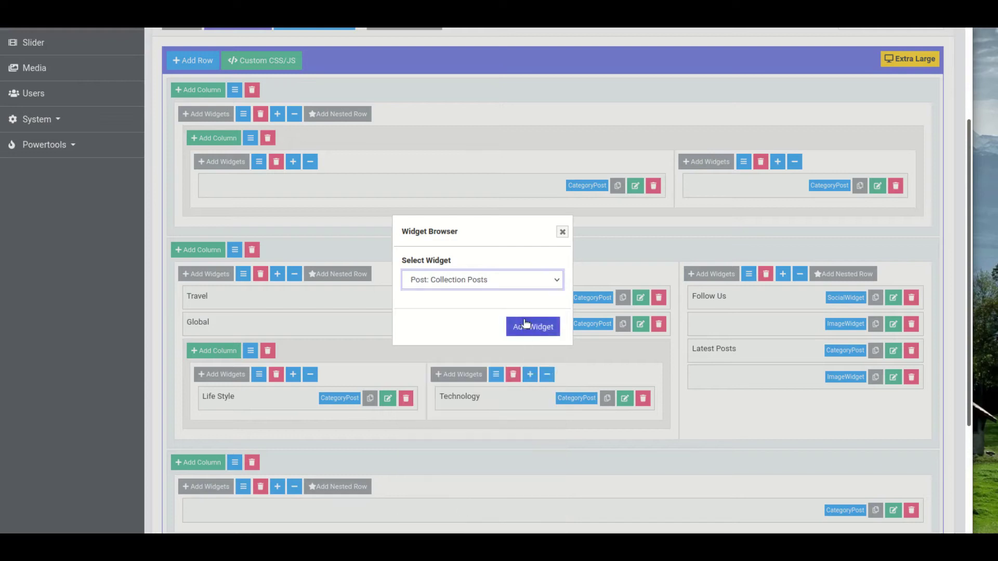
pyautogui.click(523, 327)
# Set the widget to show the election collection in Format1, save it, and place it above the Travel widget
pyautogui.click(395, 219)
pyautogui.click(386, 228)
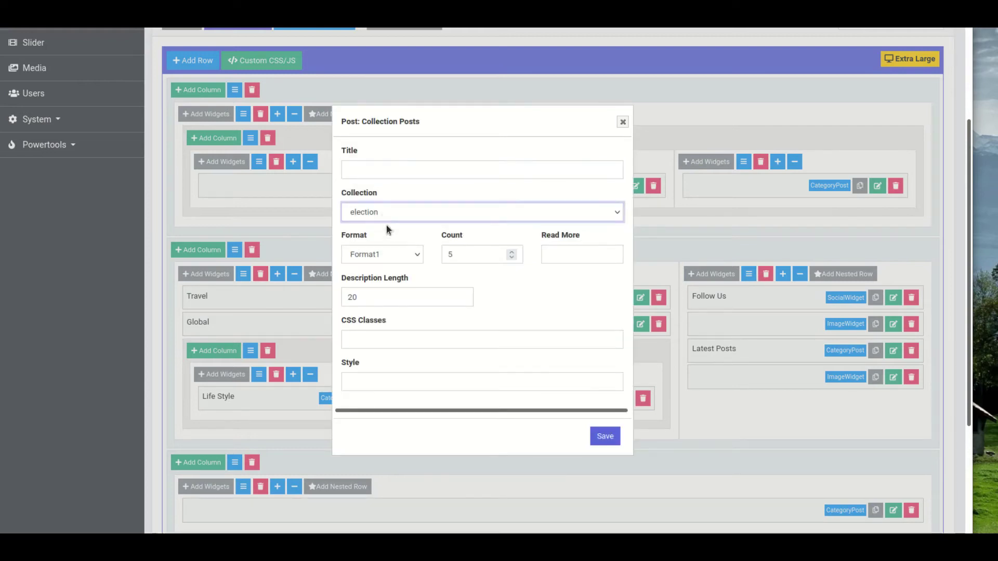
pyautogui.click(386, 214)
pyautogui.click(378, 230)
pyautogui.click(394, 255)
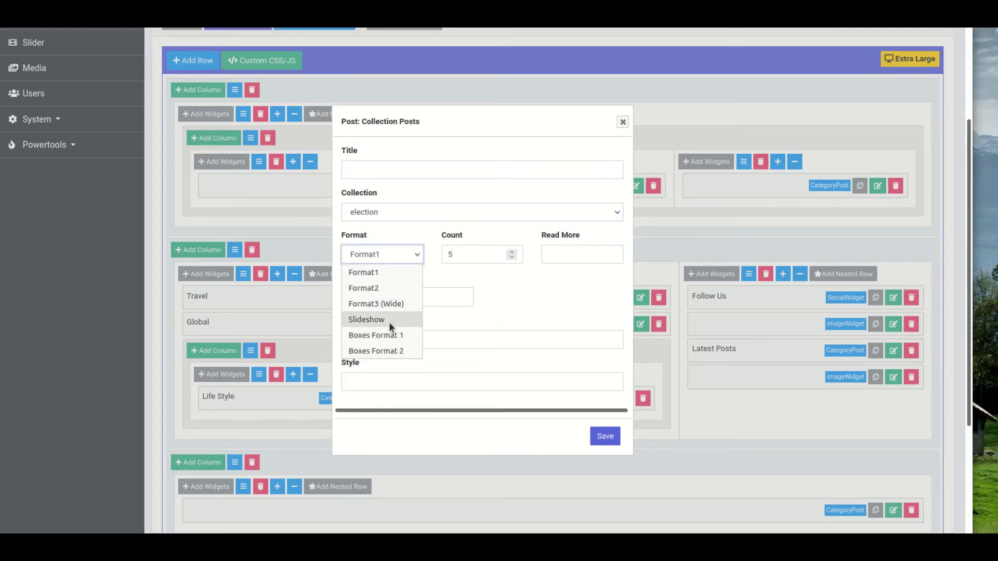
pyautogui.click(479, 332)
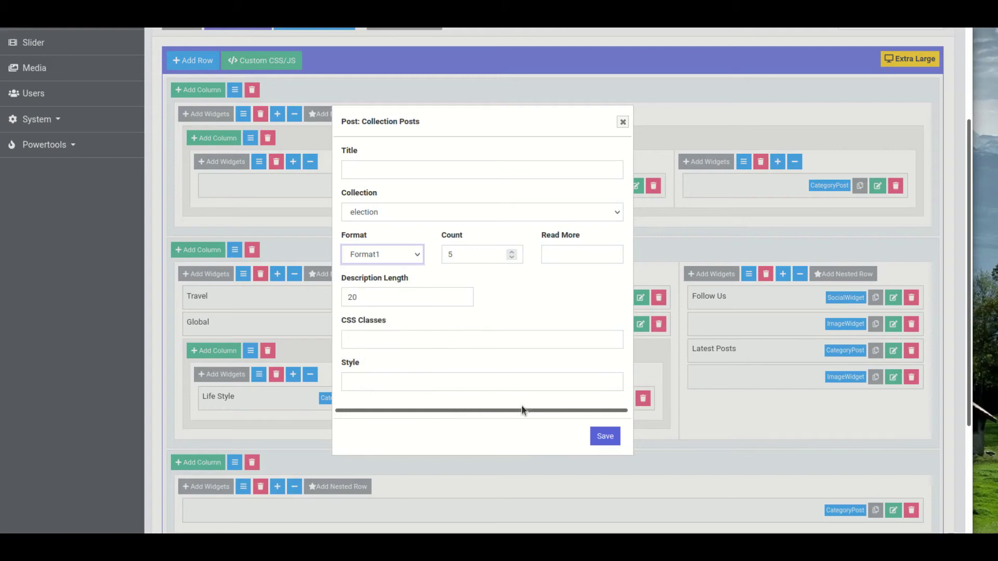
pyautogui.click(606, 437)
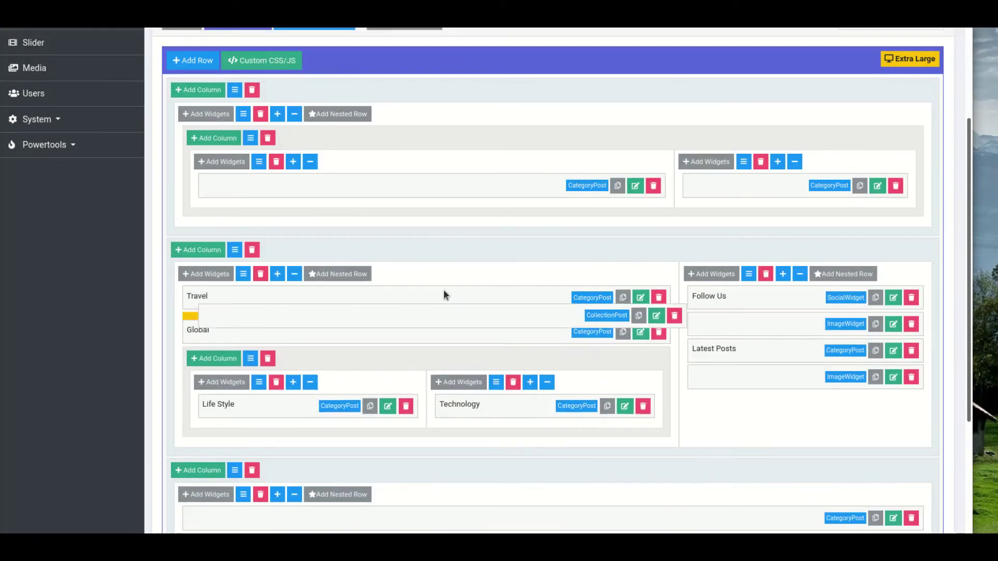
# Check the collection widget on the reloaded live homepage, then remove it from the layout and publish the homepage again
pyautogui.scroll(3, 445, 278)
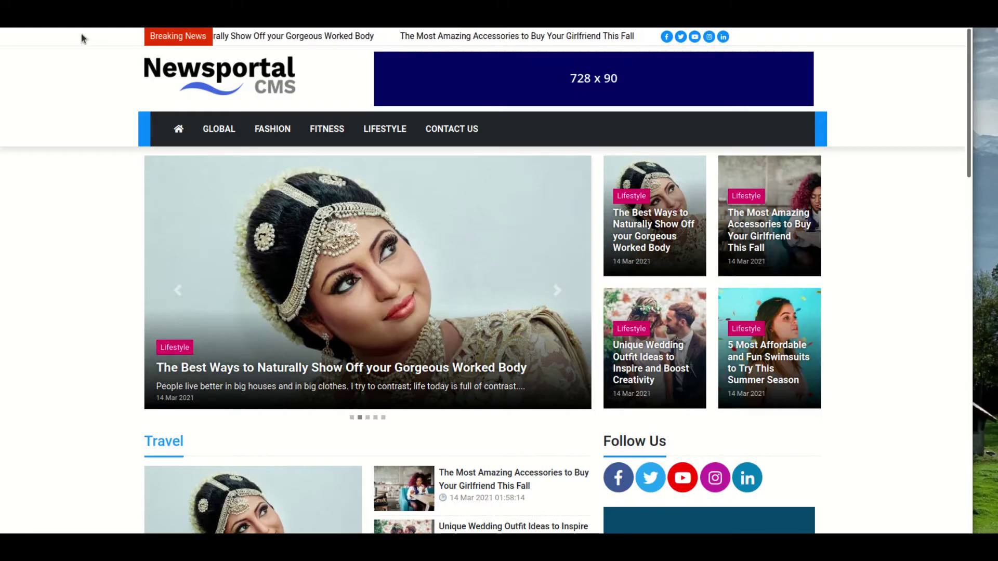
pyautogui.press('F5')
pyautogui.scroll(-3, 294, 509)
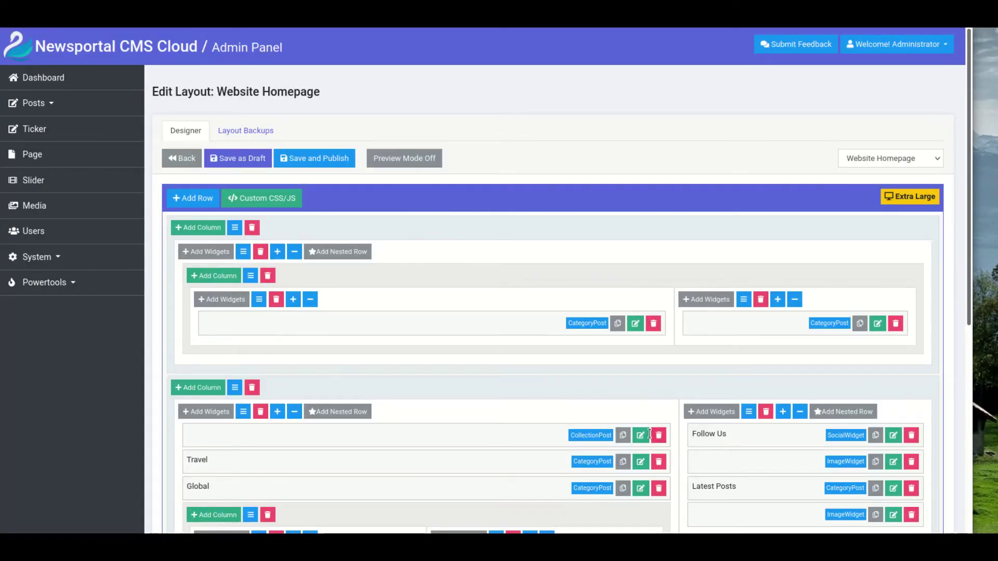
pyautogui.click(287, 158)
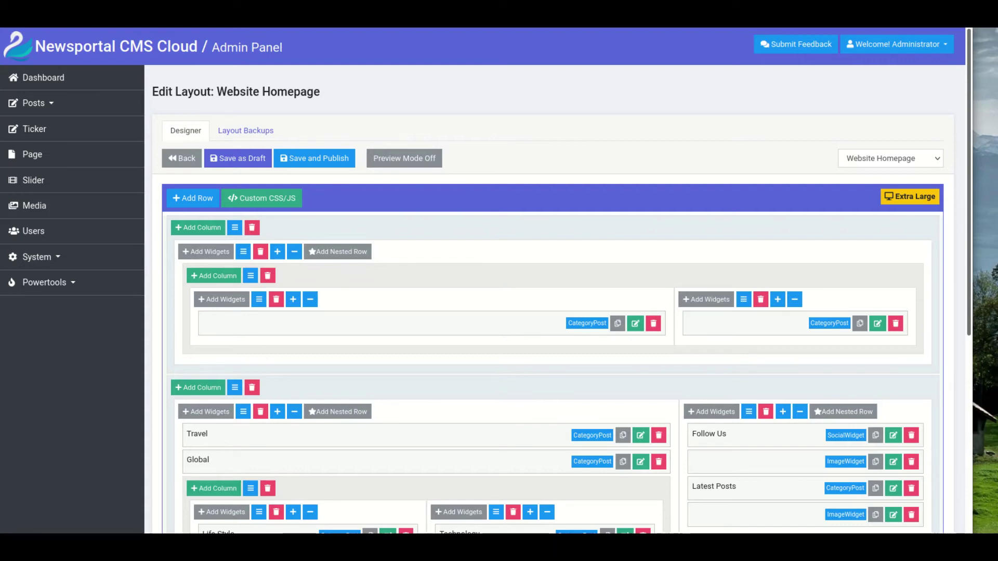
# Start a new category and examine its Open Graph, Twitter and Basic search engine optimization fields
pyautogui.click(72, 260)
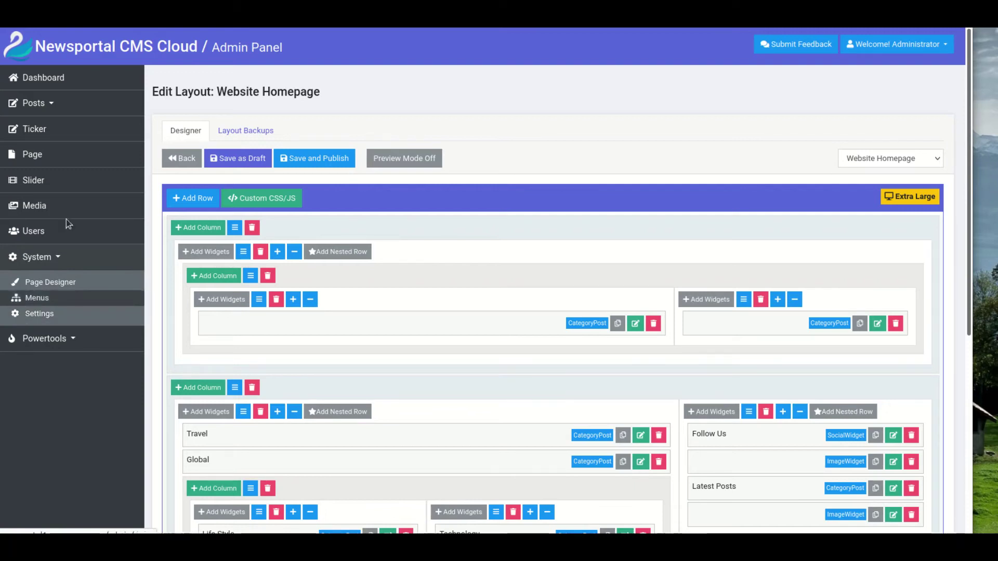
pyautogui.click(50, 104)
pyautogui.click(52, 160)
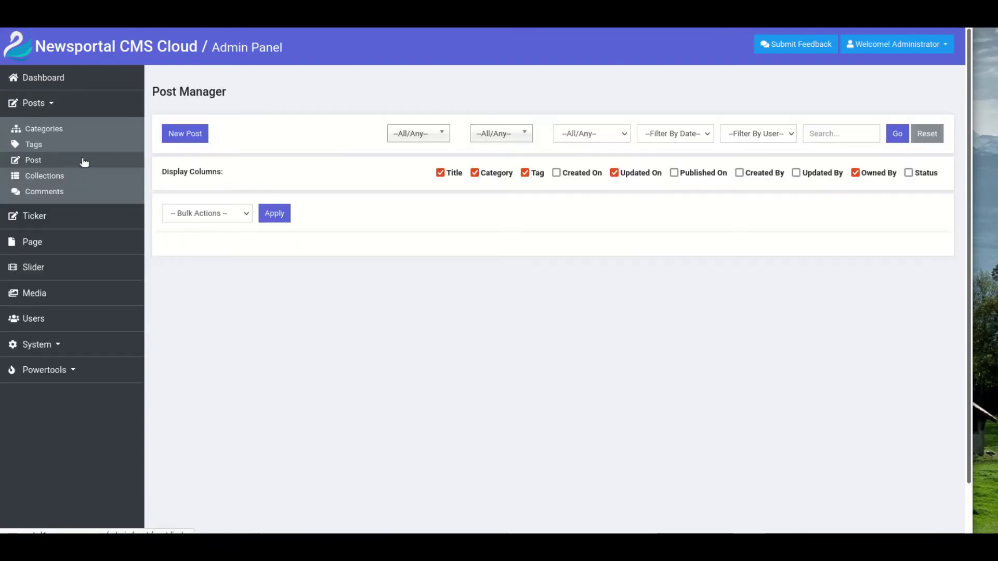
pyautogui.click(76, 134)
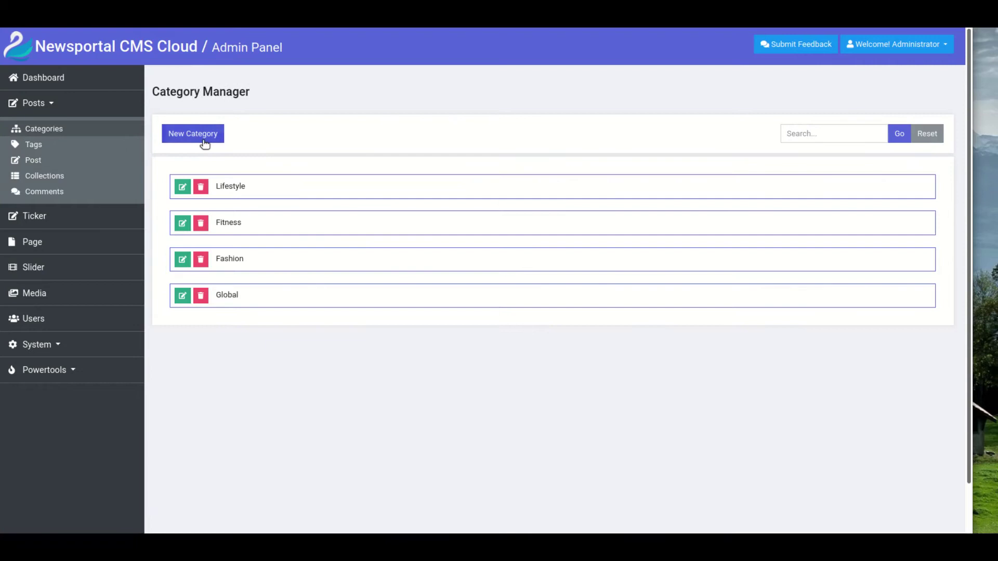
pyautogui.click(203, 139)
pyautogui.click(391, 309)
pyautogui.click(450, 318)
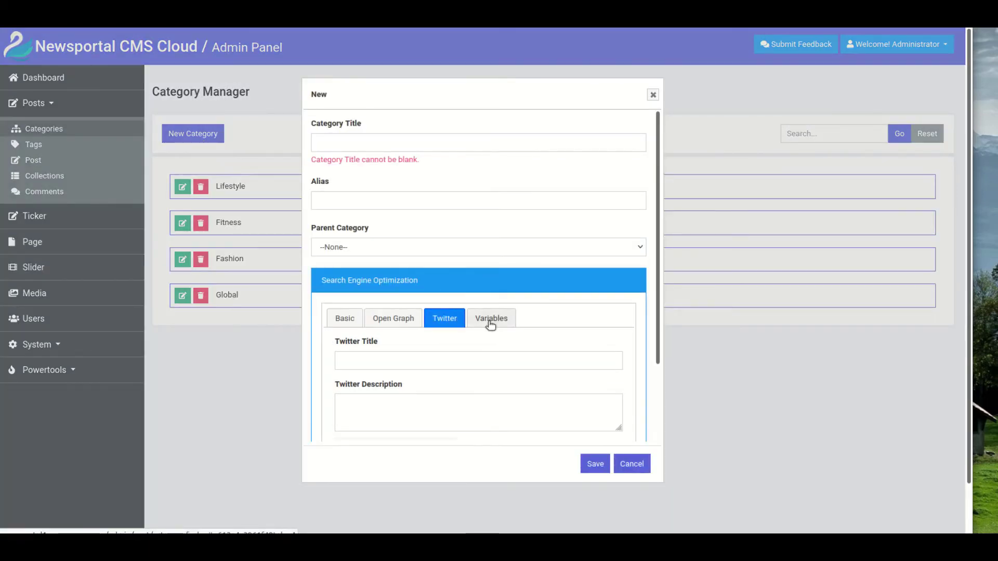
pyautogui.click(351, 322)
pyautogui.scroll(-3, 381, 338)
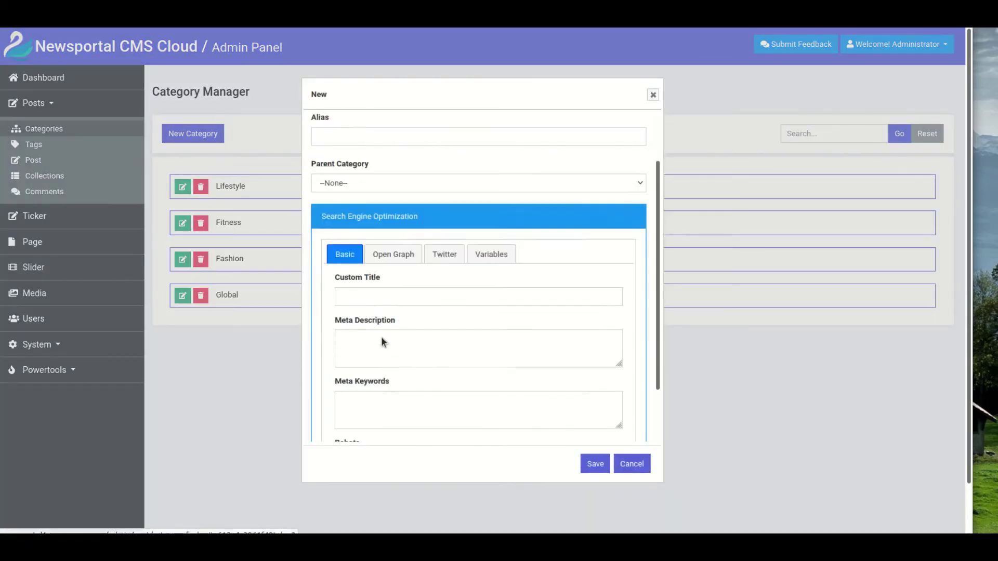
pyautogui.click(368, 273)
pyautogui.click(392, 333)
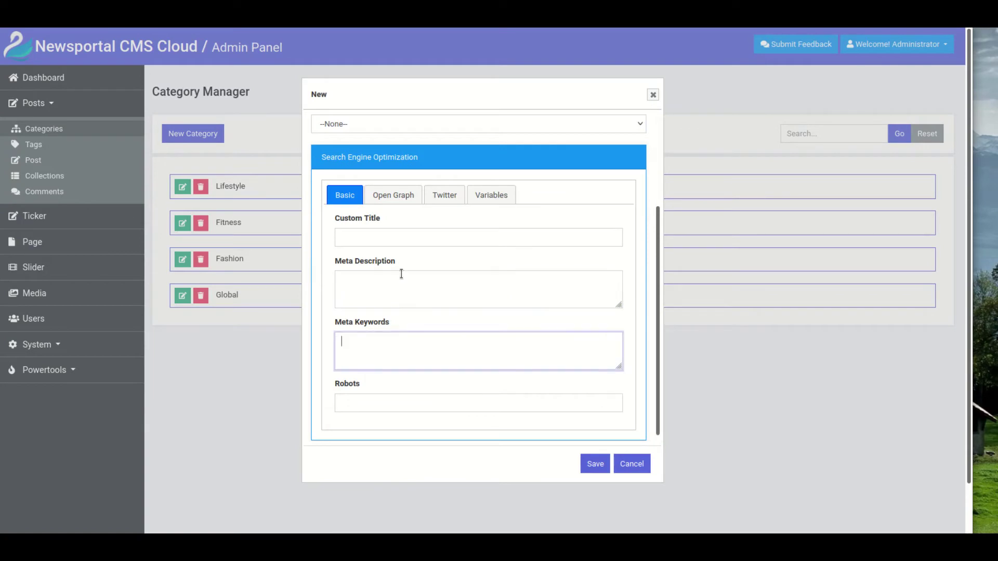
# Examine the category form's Open Graph fields and close the form without saving
pyautogui.click(388, 196)
pyautogui.click(382, 240)
pyautogui.click(383, 287)
pyautogui.scroll(3, 468, 270)
pyautogui.click(539, 202)
pyautogui.click(652, 95)
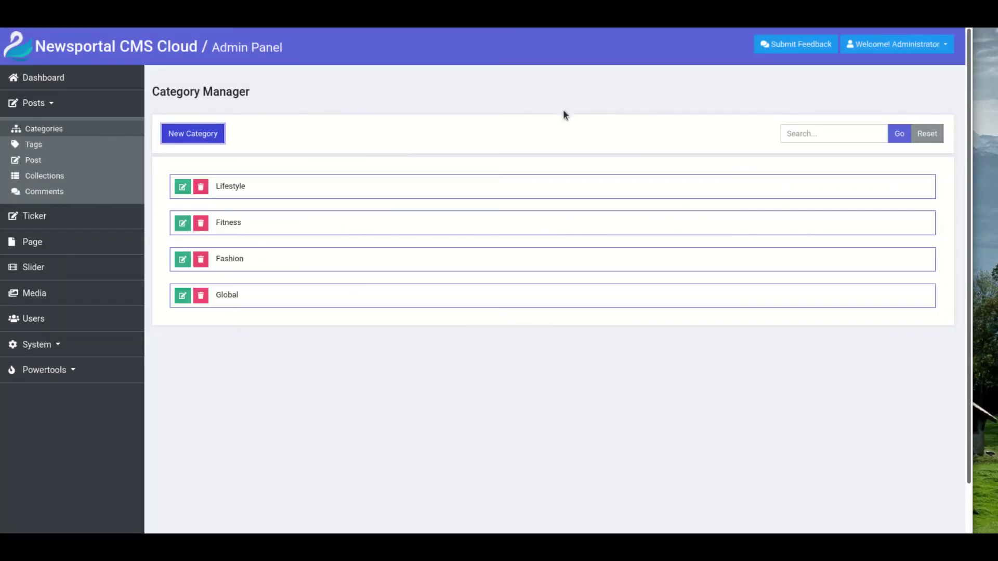
# Open the SEO: Basic system settings and examine the homepage's title, meta description and meta keywords fields
pyautogui.click(78, 346)
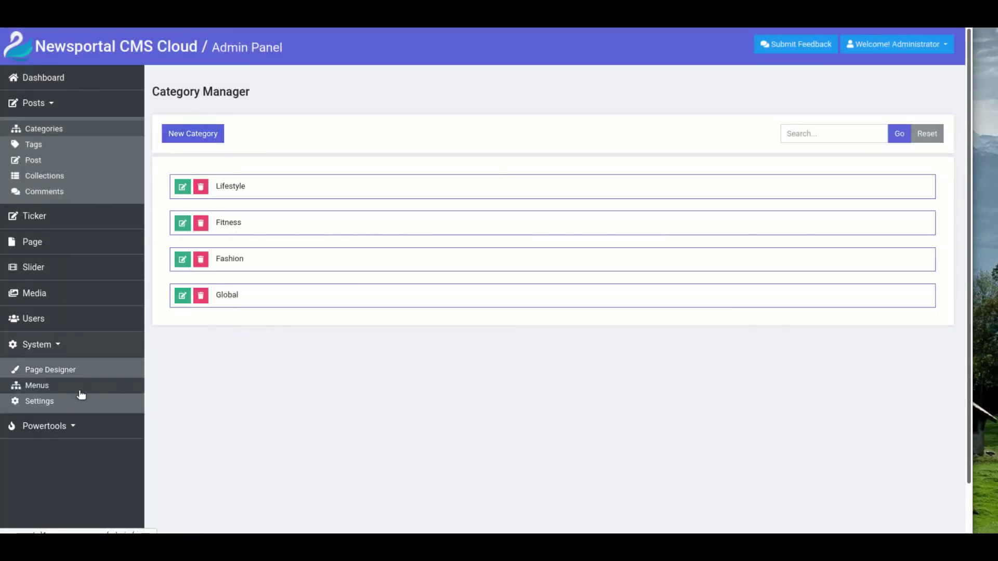
pyautogui.click(78, 406)
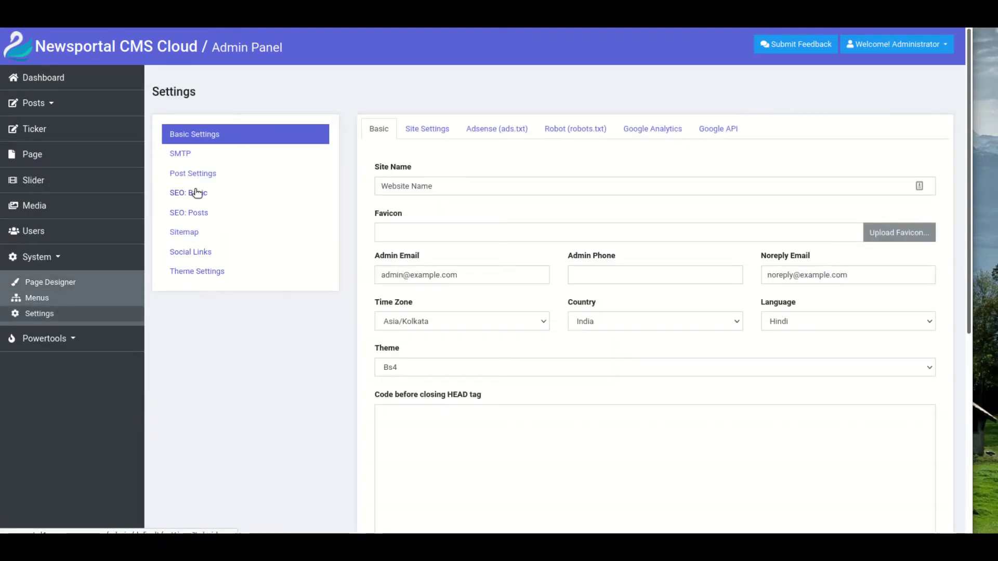
pyautogui.click(224, 199)
pyautogui.click(448, 219)
pyautogui.click(456, 287)
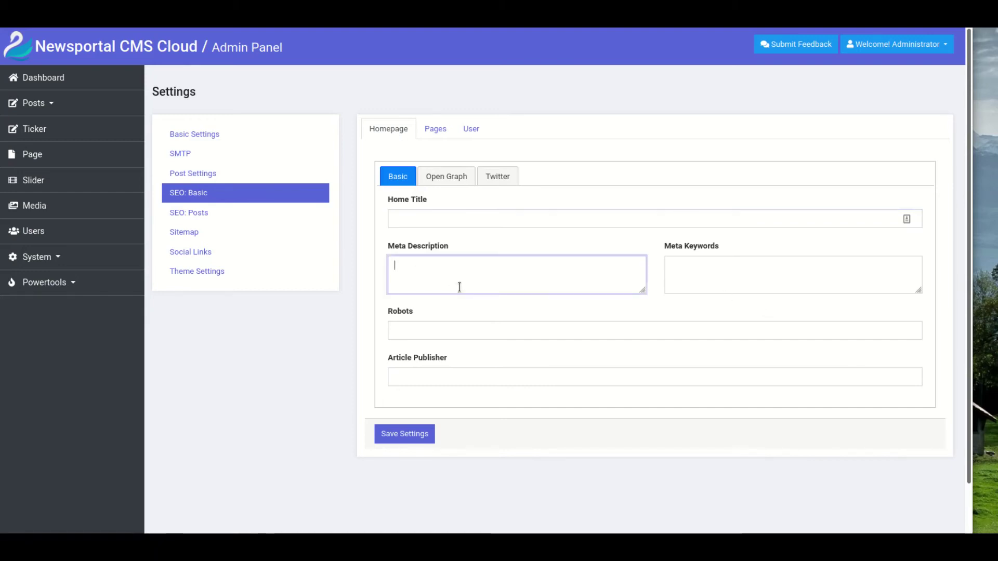
pyautogui.click(719, 283)
pyautogui.click(443, 219)
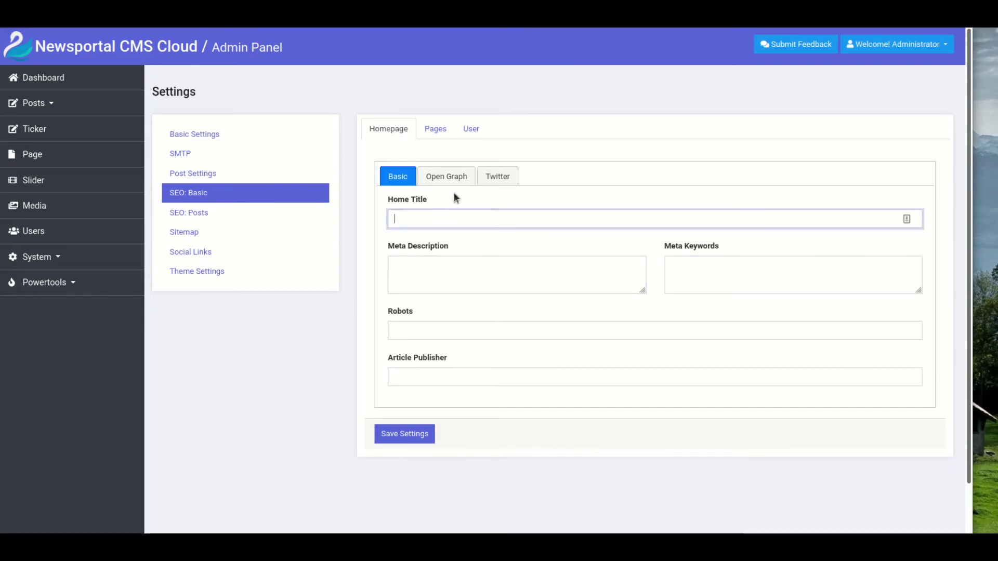
# Compare the homepage's Open Graph settings with its Basic SEO fields
pyautogui.click(448, 177)
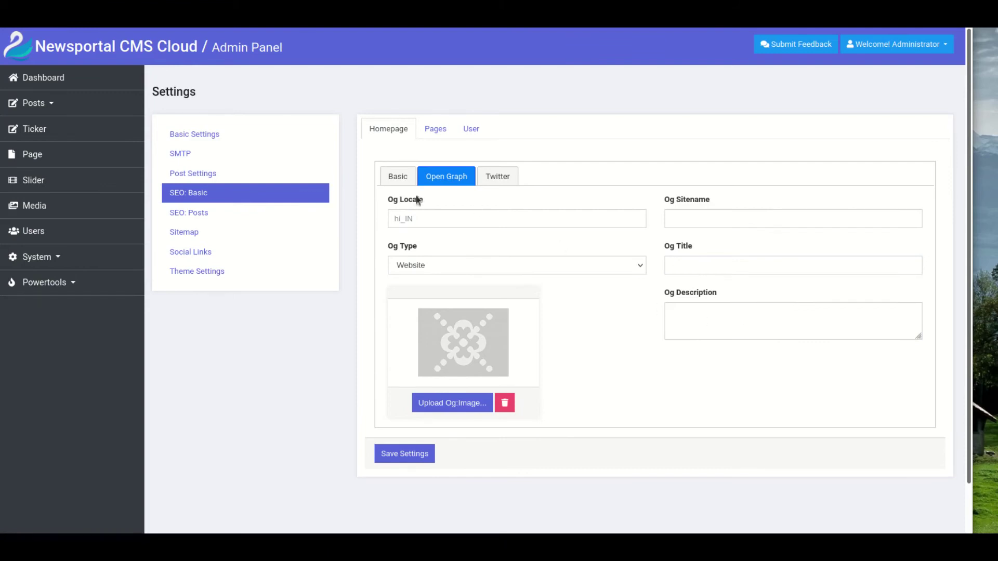
pyautogui.click(398, 177)
pyautogui.click(447, 286)
pyautogui.click(449, 180)
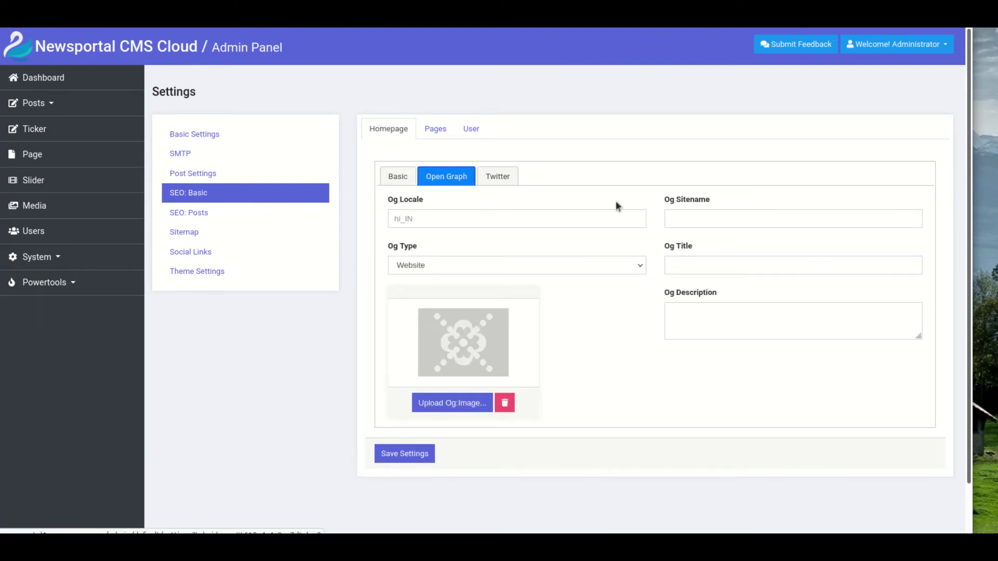
pyautogui.tripleClick(703, 294)
pyautogui.click(398, 176)
pyautogui.click(533, 273)
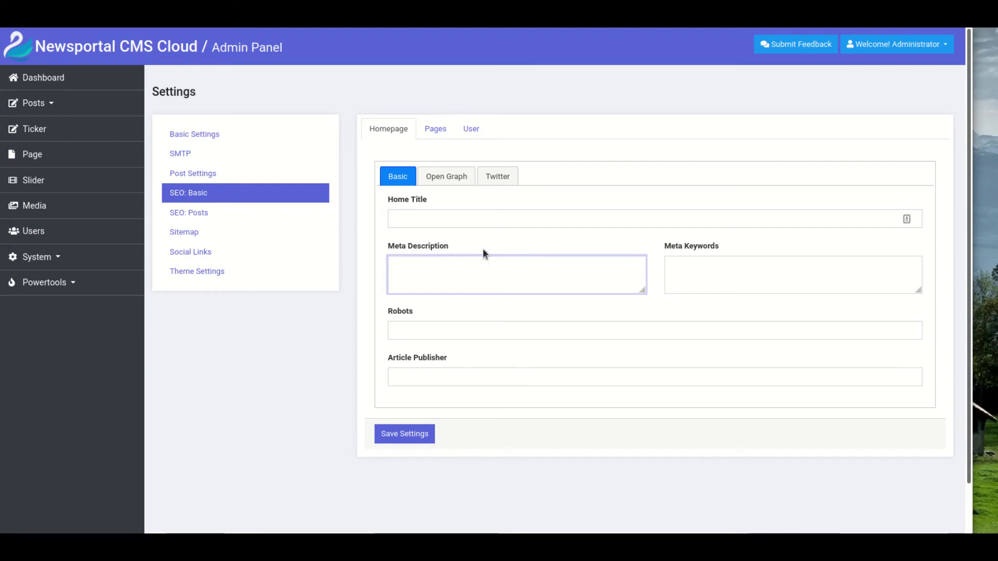
# View the default SEO settings for pages and examine the Contact Us page's own SEO fields in the page editor
pyautogui.click(433, 136)
pyautogui.click(424, 242)
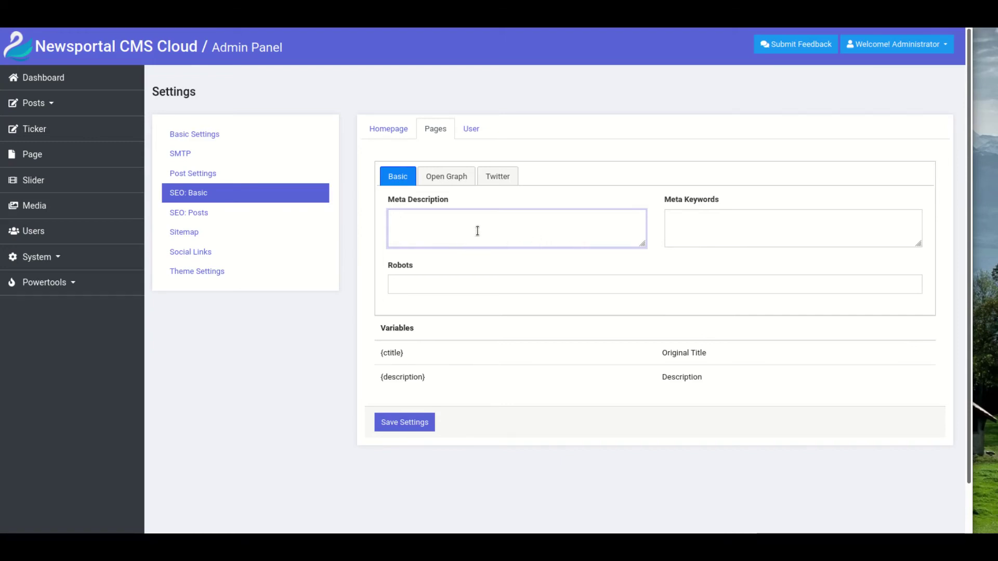
pyautogui.rightClick(83, 156)
pyautogui.click(115, 161)
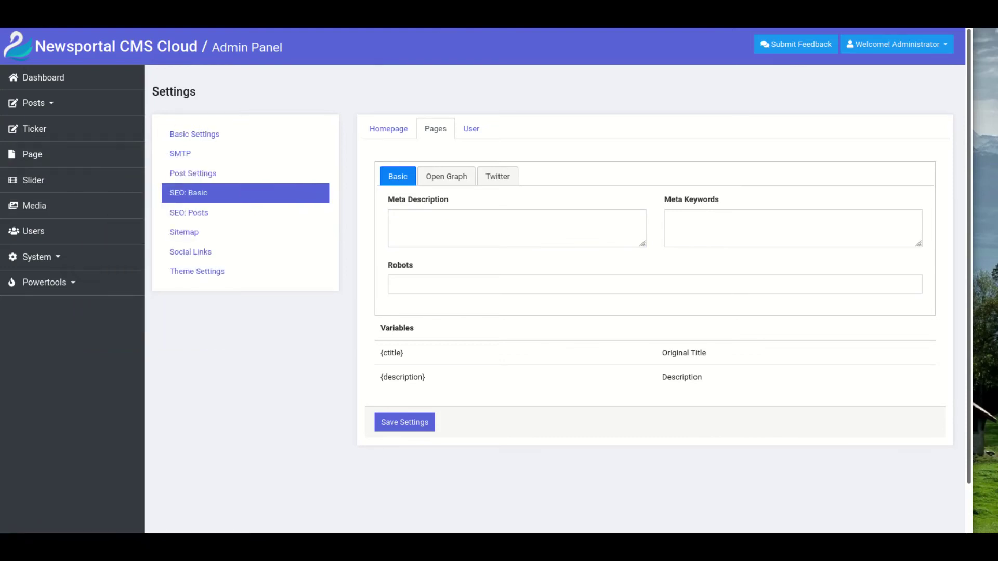
pyautogui.click(204, 213)
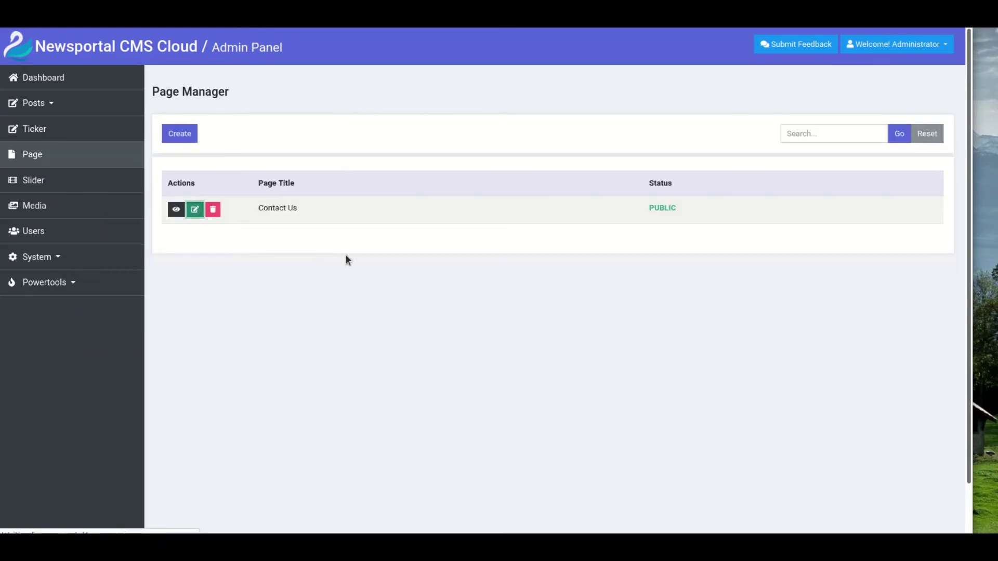
pyautogui.scroll(-5, 262, 382)
pyautogui.click(260, 326)
pyautogui.click(272, 388)
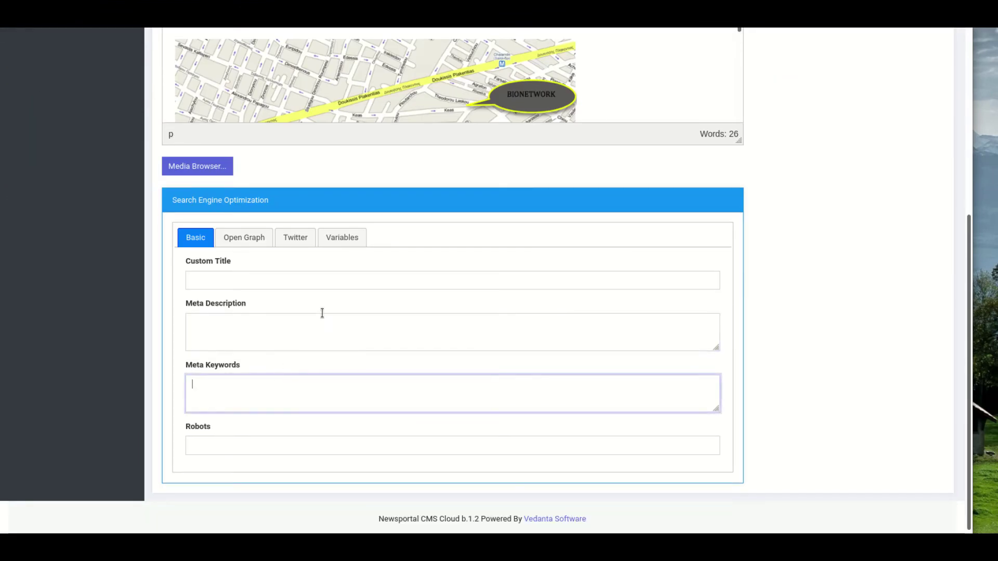
pyautogui.scroll(-1, 318, 312)
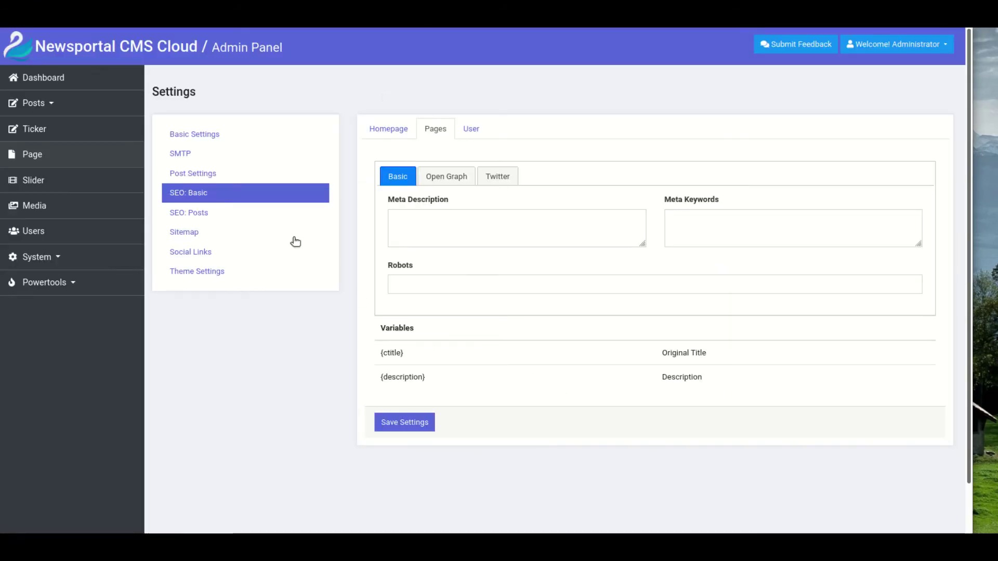
# Open the SEO: Posts settings and insert the {description} variable into the Single Post meta description
pyautogui.click(198, 212)
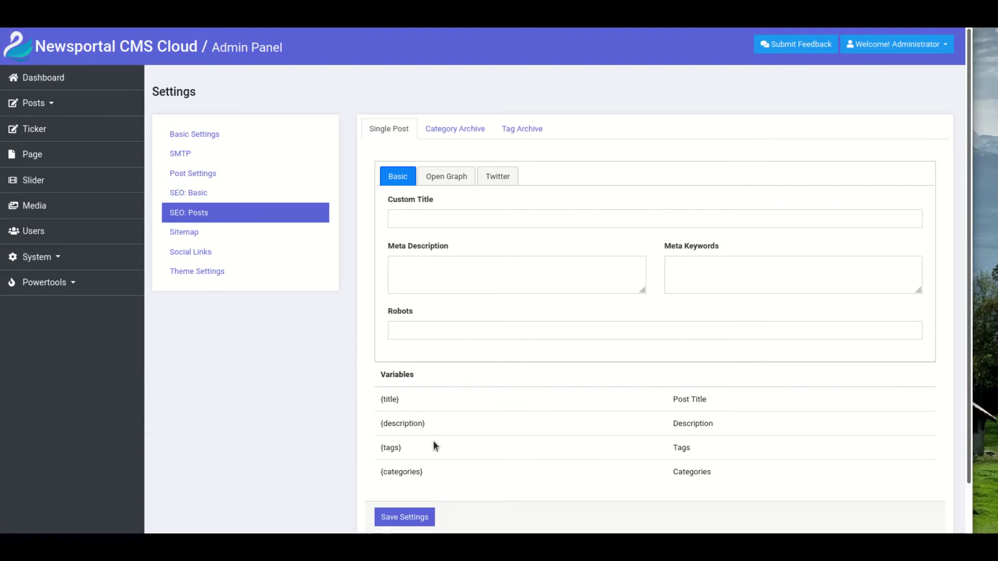
pyautogui.moveTo(426, 450); pyautogui.dragTo(373, 450)
pyautogui.moveTo(430, 425); pyautogui.dragTo(379, 423)
pyautogui.hotkey('ctrl', 'c')
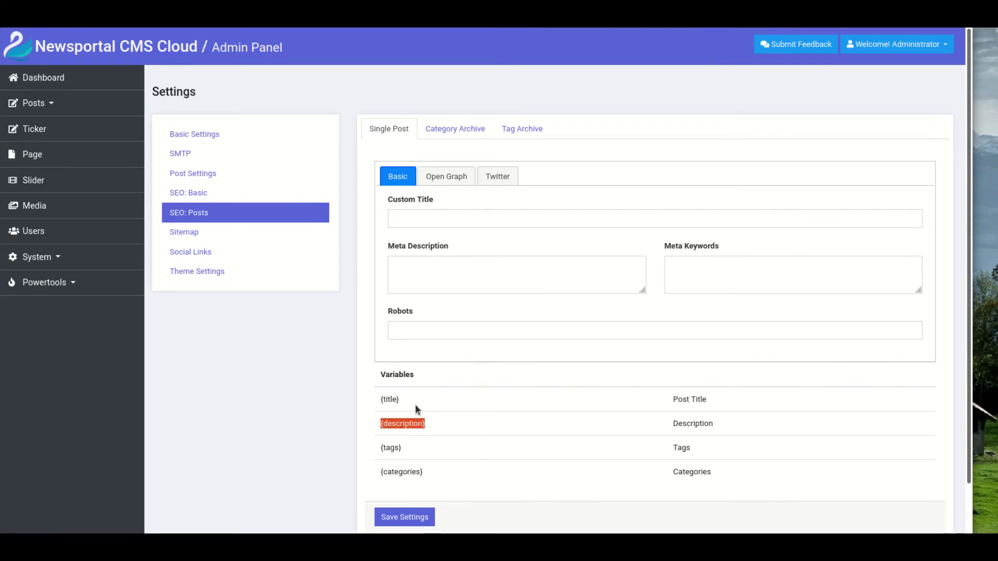
pyautogui.click(420, 276)
pyautogui.hotkey('ctrl', 'v')
# Add the {tags} and {categories} variables after {description} in the meta description, separated by spaces
pyautogui.moveTo(417, 450); pyautogui.dragTo(374, 455)
pyautogui.hotkey('ctrl', 'c')
pyautogui.click(463, 270)
pyautogui.hotkey('ctrl', 'v')
pyautogui.moveTo(437, 488); pyautogui.dragTo(439, 447)
pyautogui.moveTo(381, 471); pyautogui.dragTo(421, 464)
pyautogui.hotkey('ctrl', 'c')
pyautogui.click(484, 271)
pyautogui.hotkey('ctrl', 'v')
pyautogui.click(463, 267)
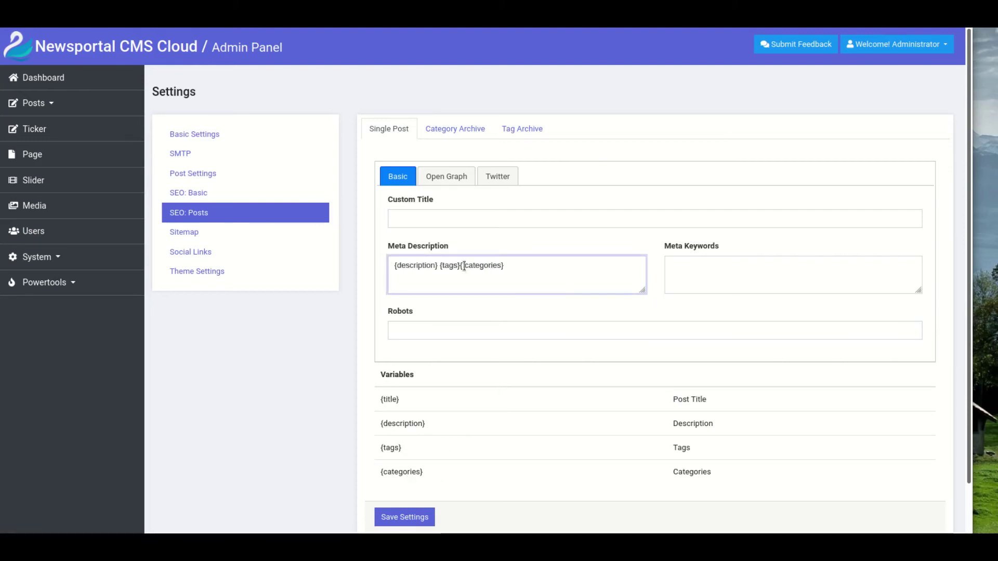
pyautogui.press('Delete')
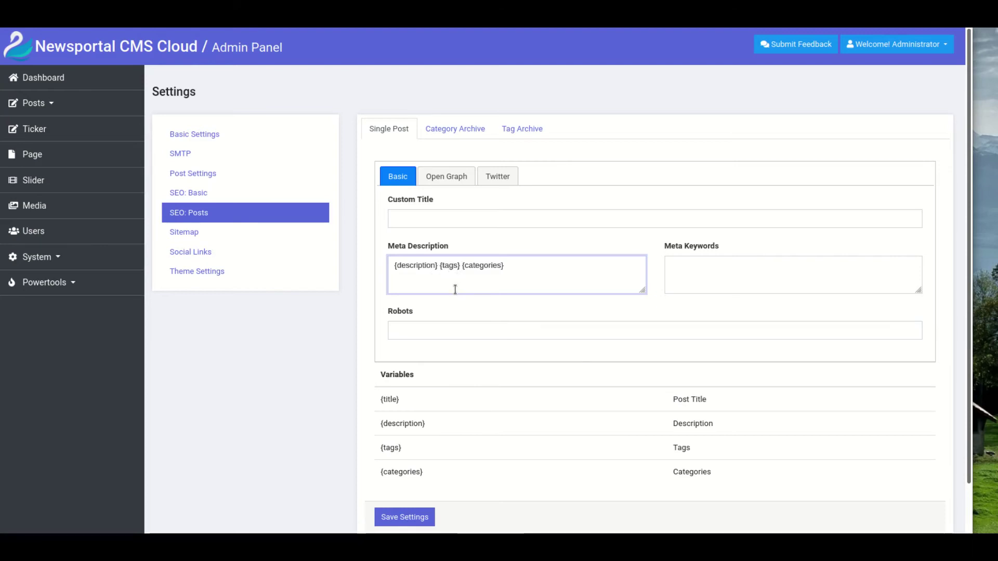
# View the single-post Open Graph and Twitter defaults, and clear the Basic meta description
pyautogui.click(674, 273)
pyautogui.click(457, 181)
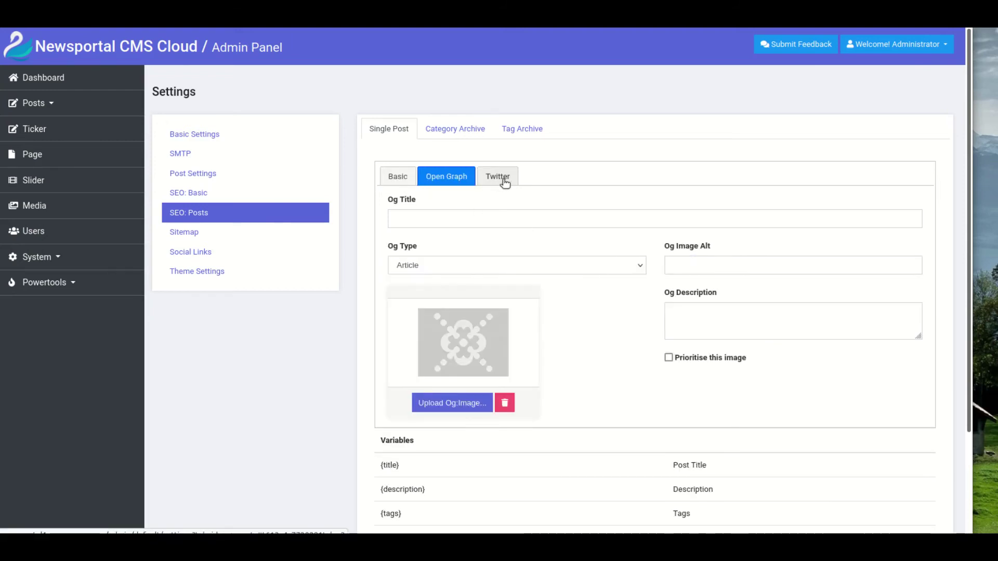
pyautogui.click(500, 179)
pyautogui.click(407, 179)
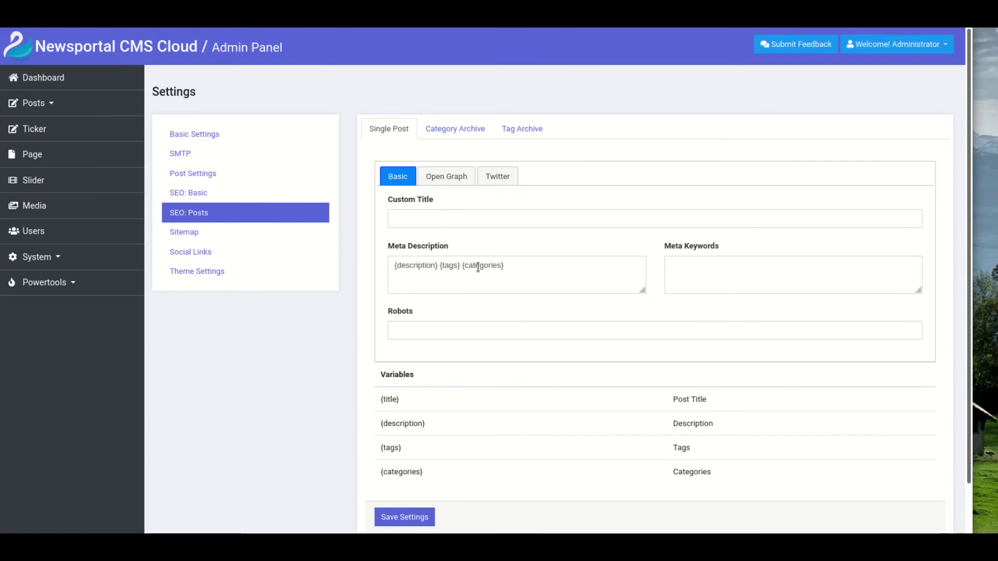
pyautogui.tripleClick(504, 268)
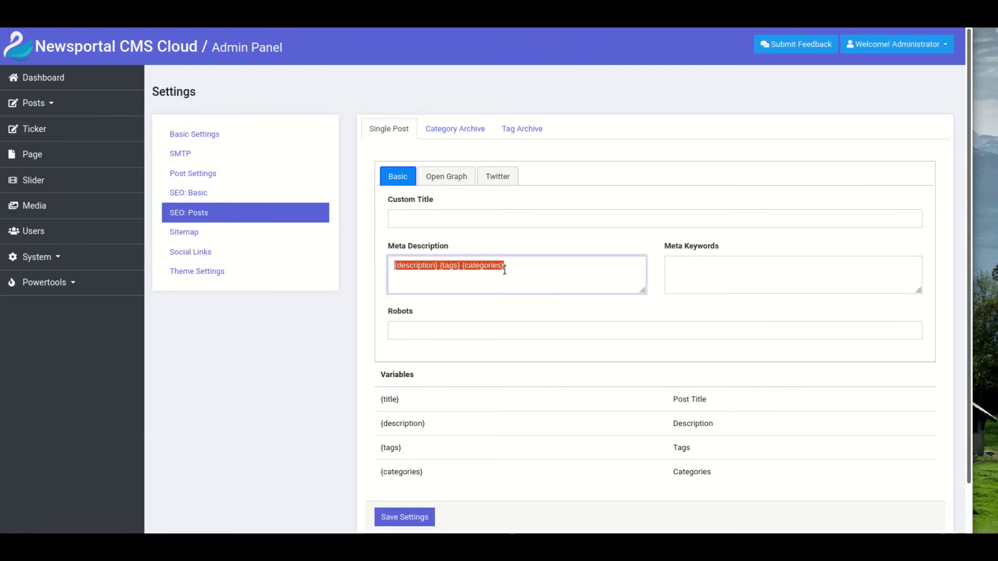
pyautogui.press('BackSpace')
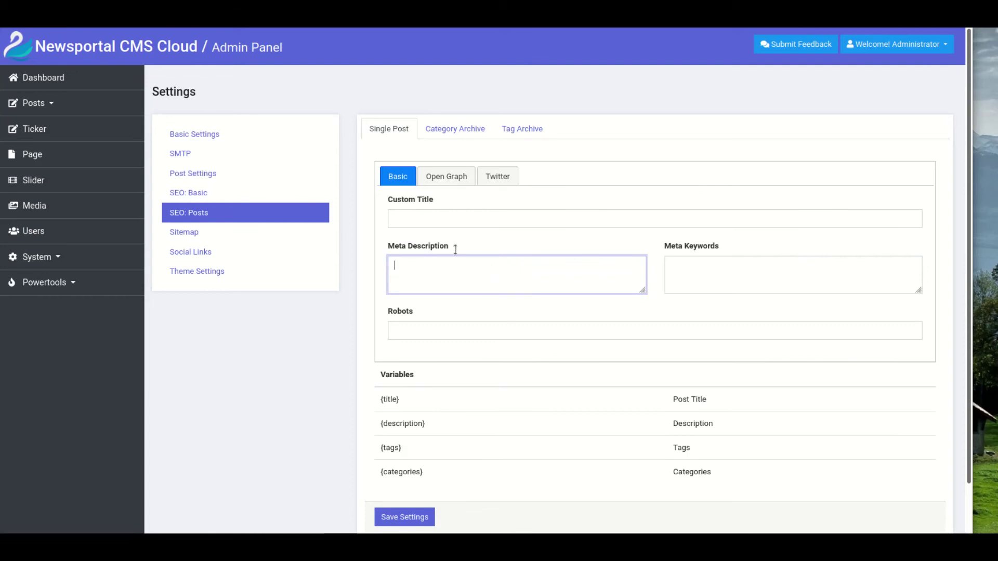
# View the default SEO fields and variables for category archives and tag archives
pyautogui.click(435, 128)
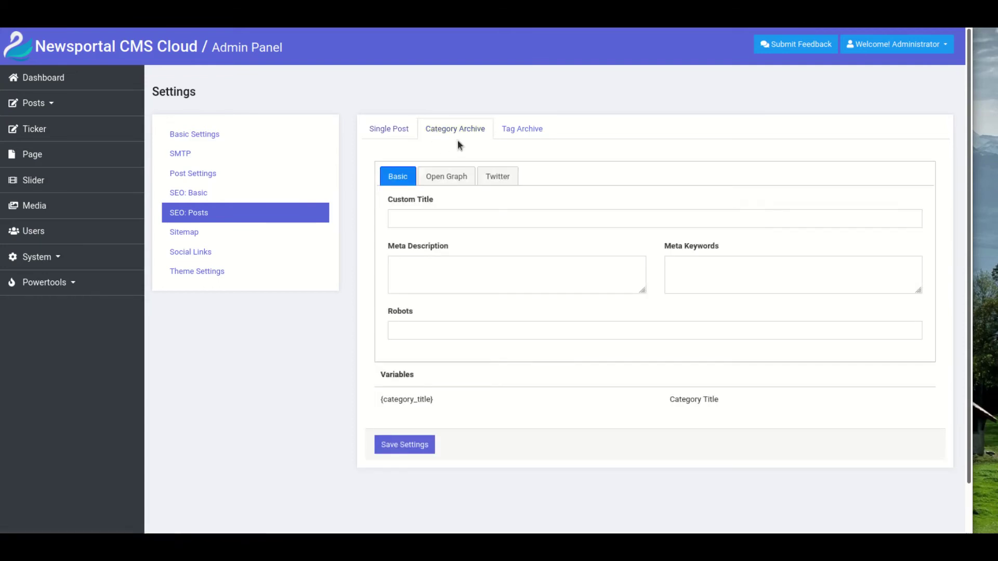
pyautogui.click(498, 138)
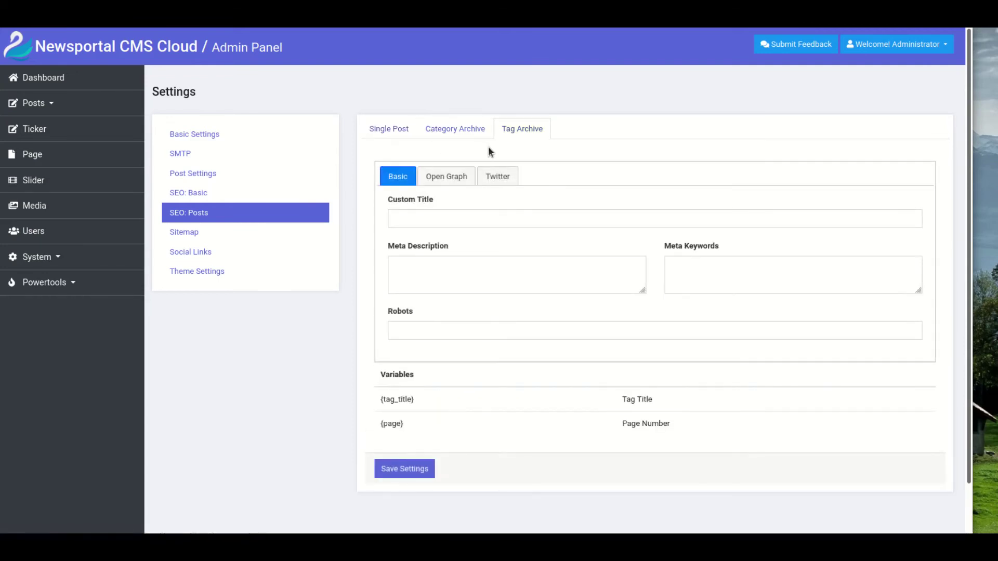
pyautogui.click(411, 137)
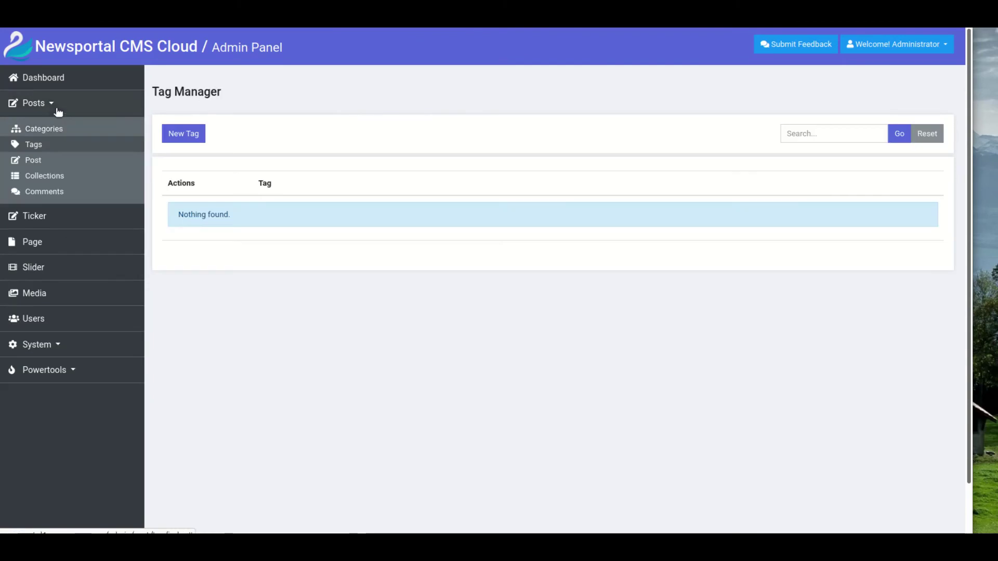
# Open the "#Draft: Add Your Title" post from the post list for editing
pyautogui.click(52, 175)
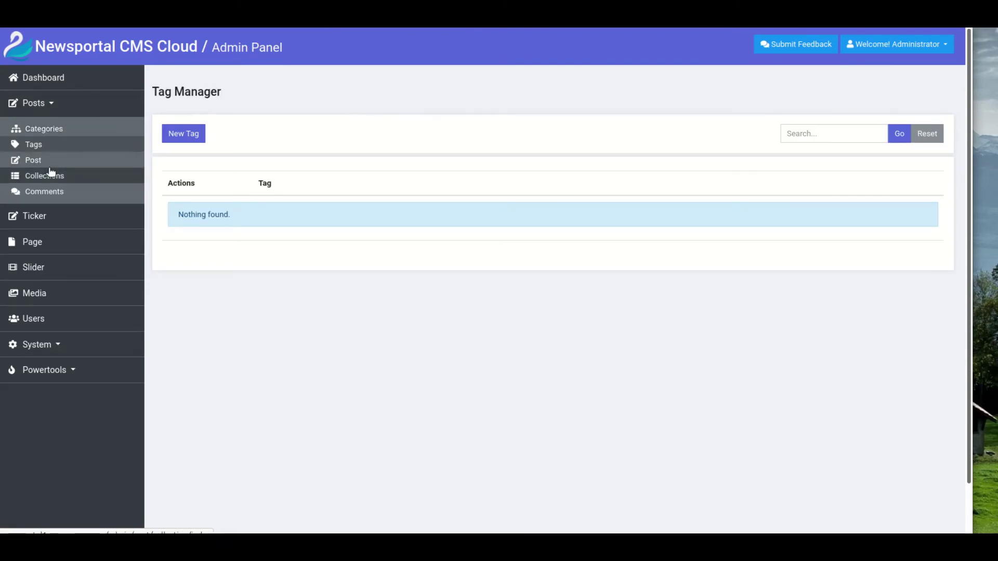
pyautogui.click(88, 164)
pyautogui.click(187, 284)
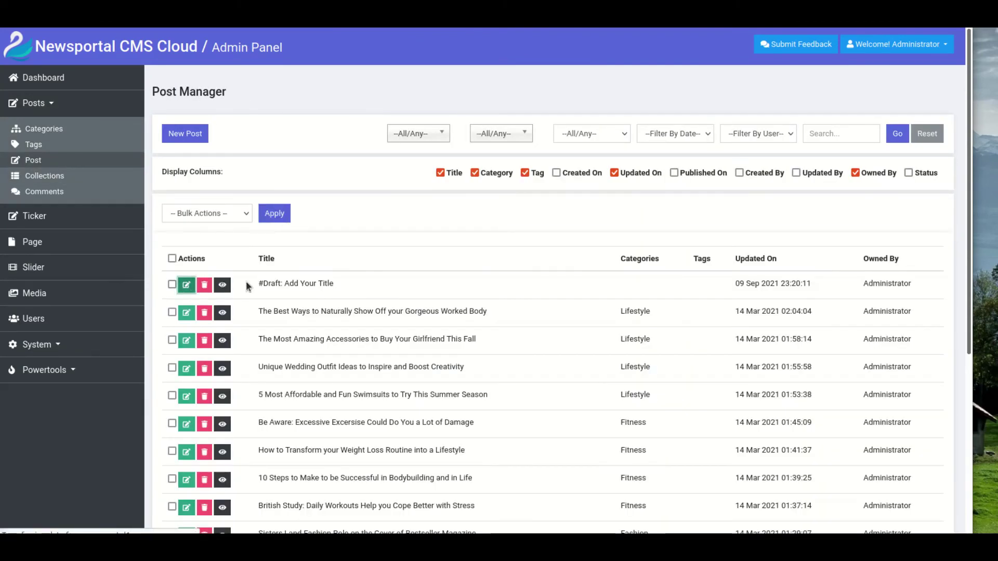
# Examine the draft post's Search Engine Optimization section, including its Open Graph fields and the list of available variables
pyautogui.scroll(-10, 304, 437)
pyautogui.click(240, 319)
pyautogui.press('Tab')
pyautogui.click(333, 285)
pyautogui.moveTo(182, 378); pyautogui.dragTo(233, 463)
pyautogui.click(233, 463)
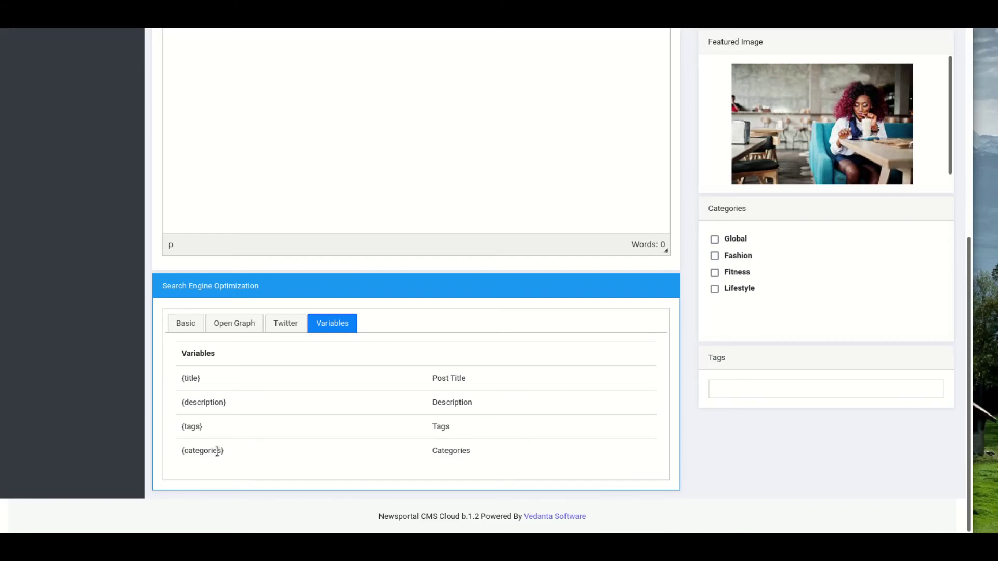
pyautogui.tripleClick(190, 427)
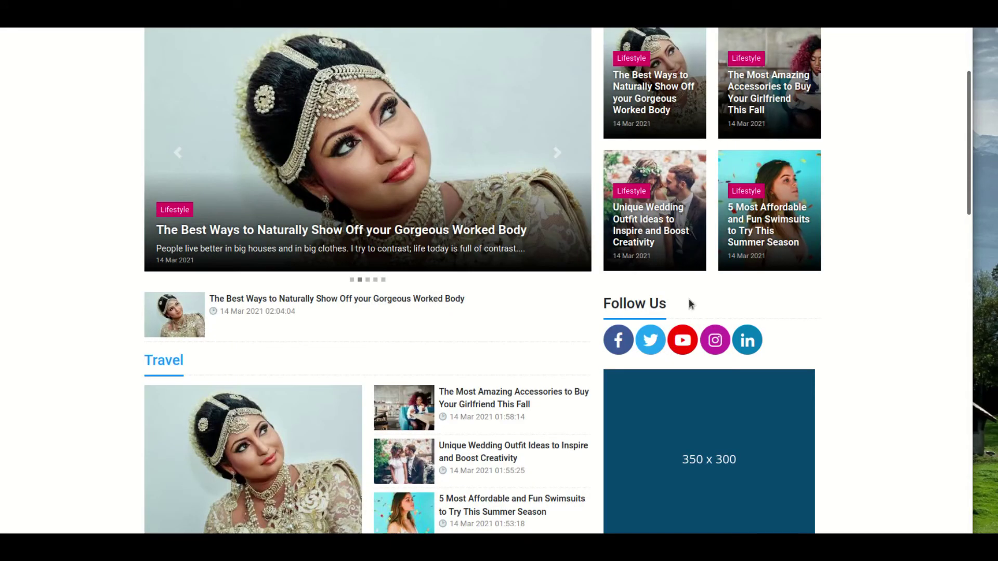
# View the public homepage's page source and examine its application/ld+json schema markup
pyautogui.scroll(3, 691, 306)
pyautogui.rightClick(847, 124)
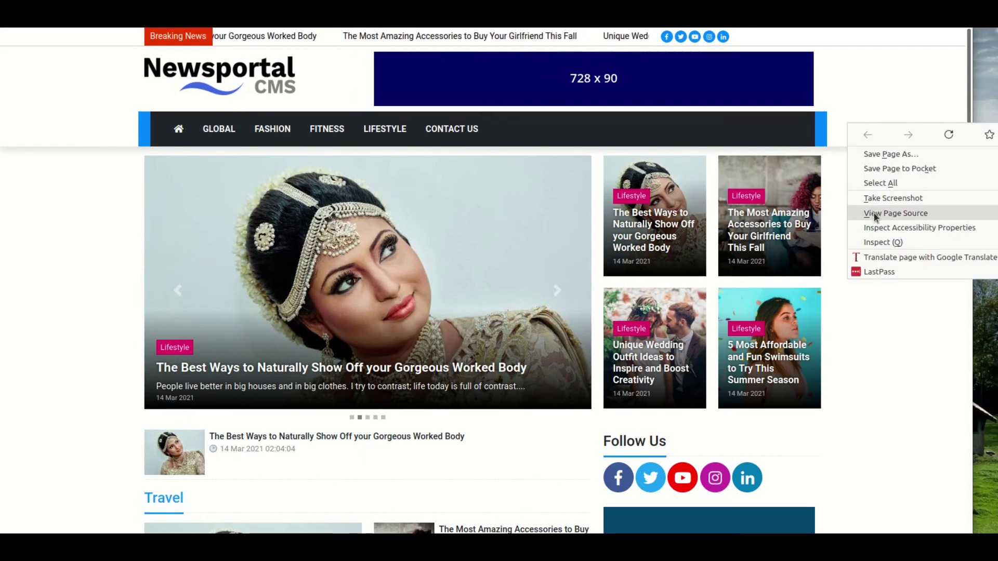
pyautogui.click(873, 213)
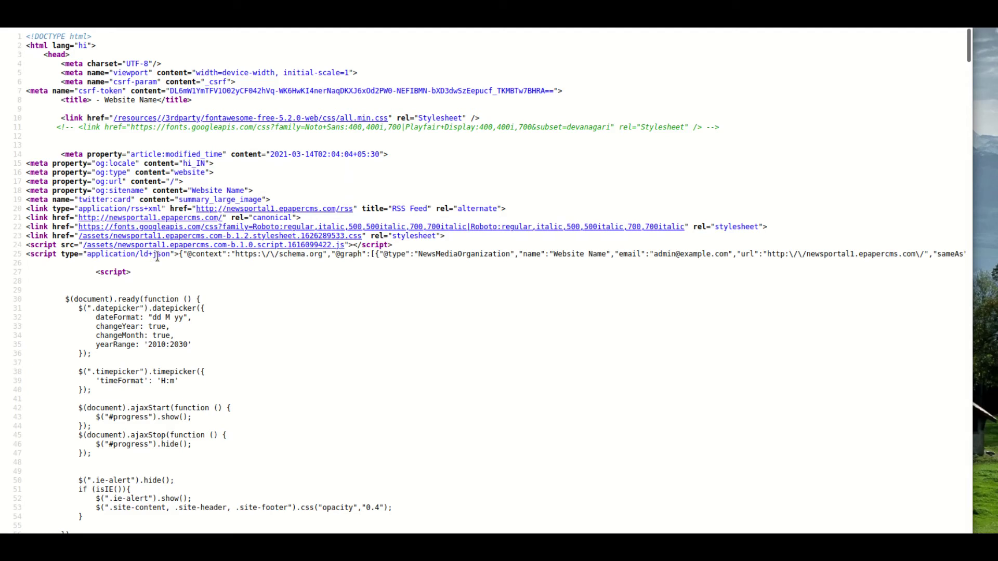
pyautogui.moveTo(186, 255); pyautogui.dragTo(847, 254)
pyautogui.click(847, 254)
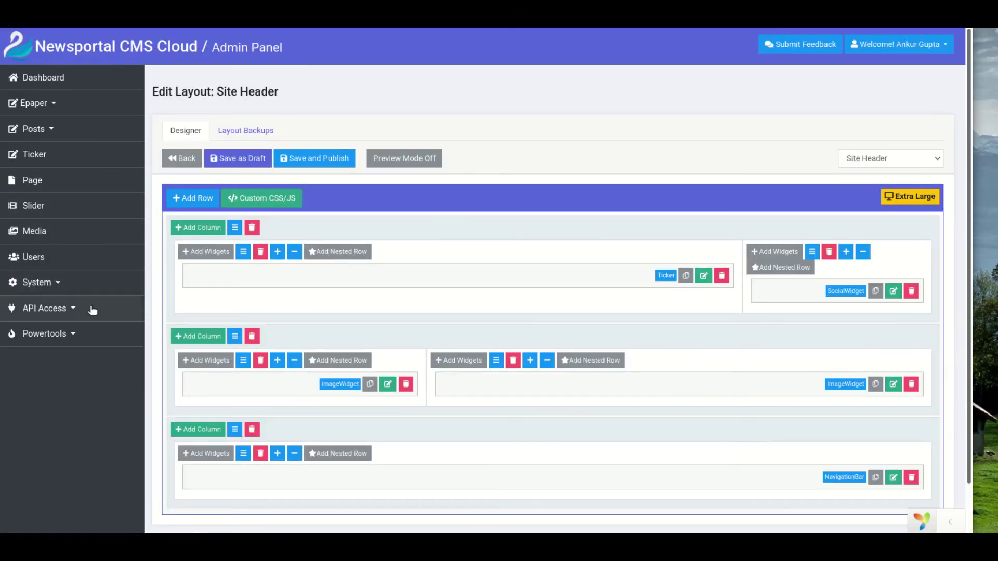
# In the second site's admin panel, open the system's Basic Settings and examine the Site Name field
pyautogui.click(83, 309)
pyautogui.click(62, 284)
pyautogui.click(67, 338)
pyautogui.click(429, 232)
pyautogui.tripleClick(491, 190)
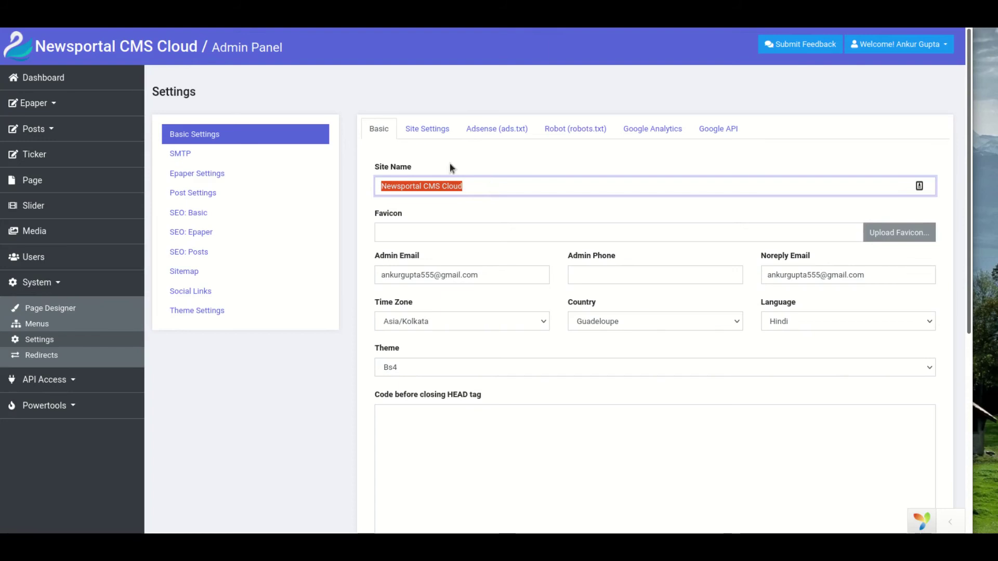
# Return to the second site's dashboard and look through its Posts and Epaper sections
pyautogui.click(43, 77)
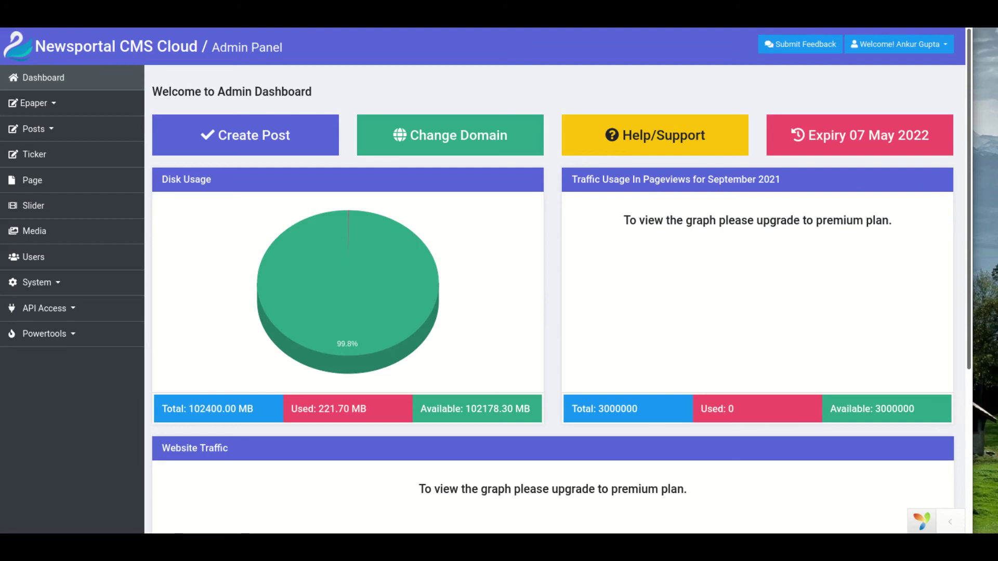
pyautogui.click(44, 113)
pyautogui.click(45, 218)
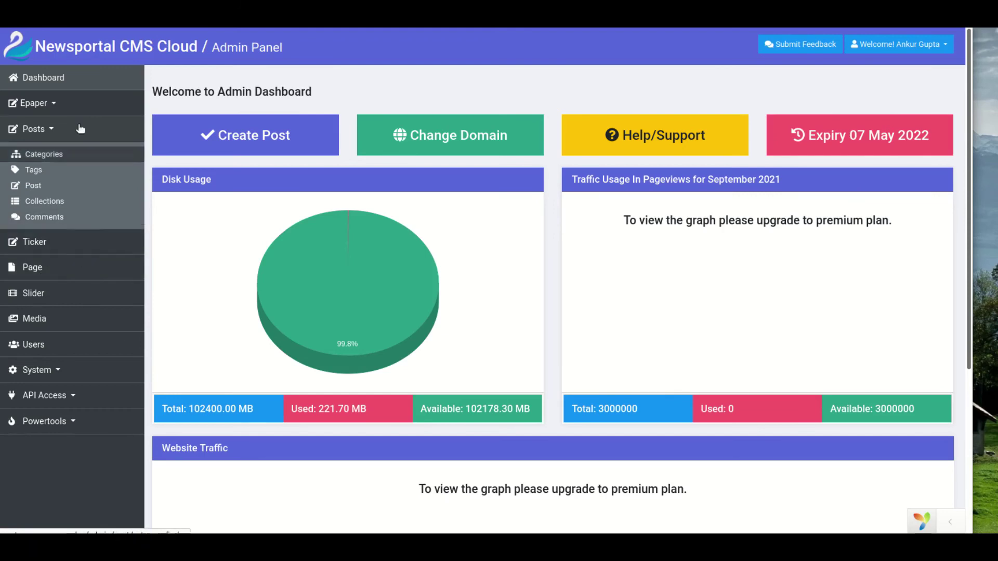
pyautogui.click(69, 109)
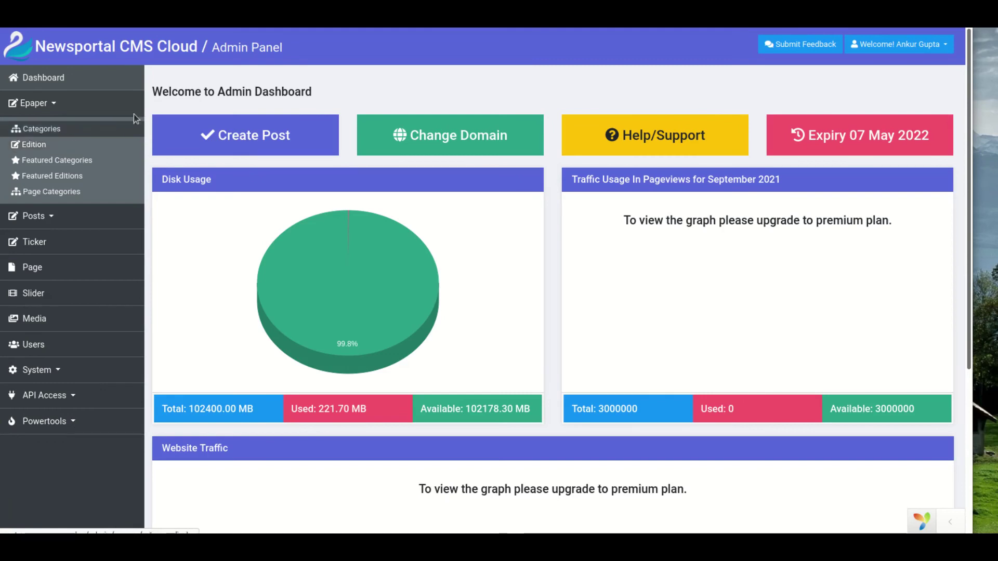
pyautogui.click(85, 144)
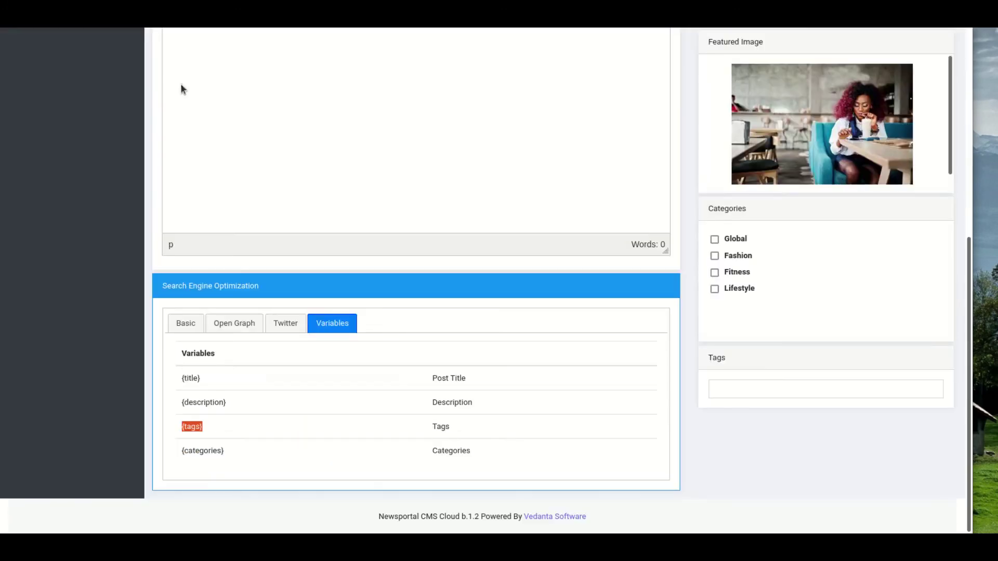
# Switch back to the first site's admin panel, view its dashboard and reopen the "#Draft: Add Your Title" post
pyautogui.scroll(10, 177, 104)
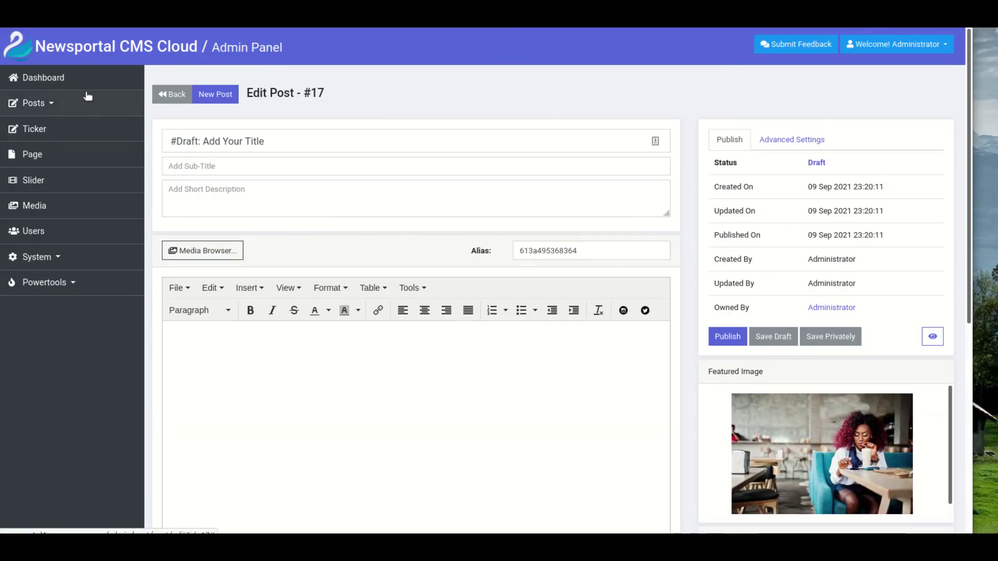
pyautogui.click(106, 84)
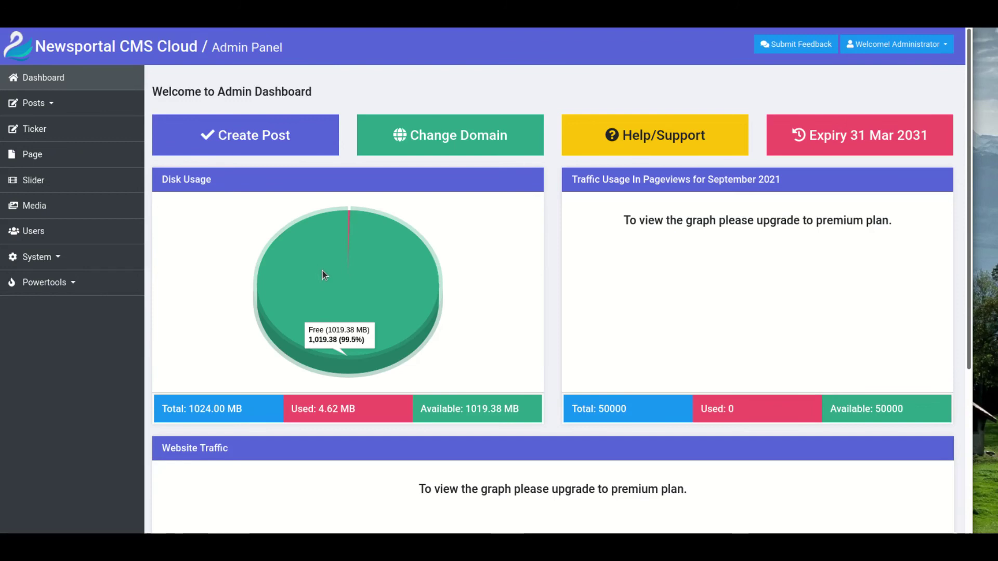
pyautogui.click(33, 104)
pyautogui.click(33, 159)
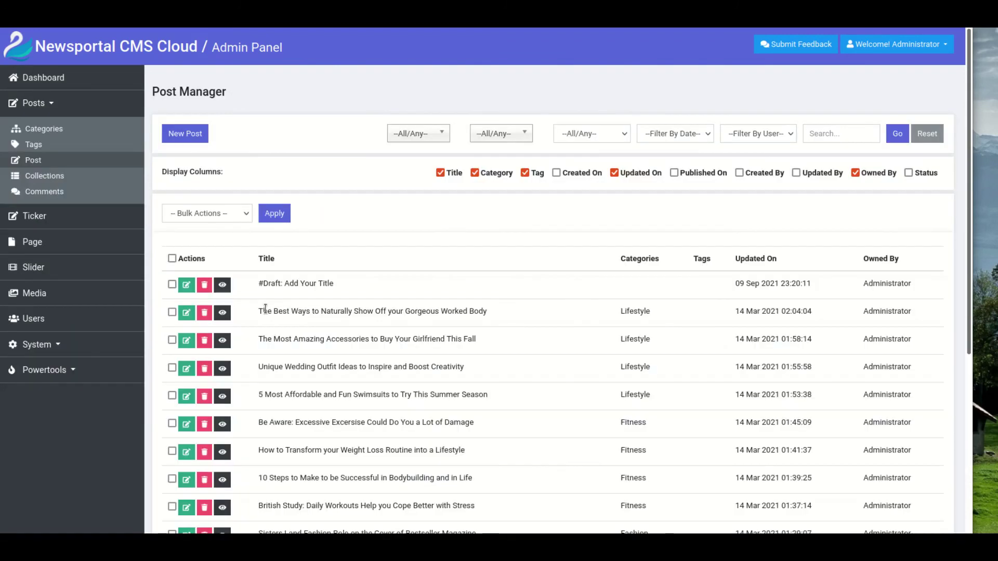
pyautogui.click(186, 284)
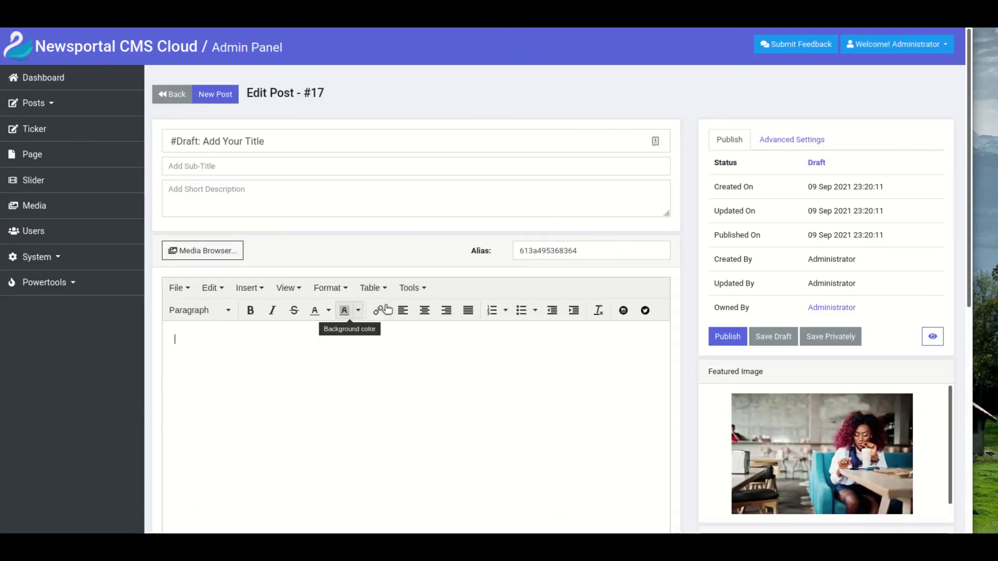
# Insert the portrait of the woman in bridal jewellery from the media browser into the draft post's body
pyautogui.click(201, 250)
pyautogui.click(183, 85)
pyautogui.click(331, 168)
pyautogui.click(777, 251)
pyautogui.click(778, 283)
pyautogui.click(829, 293)
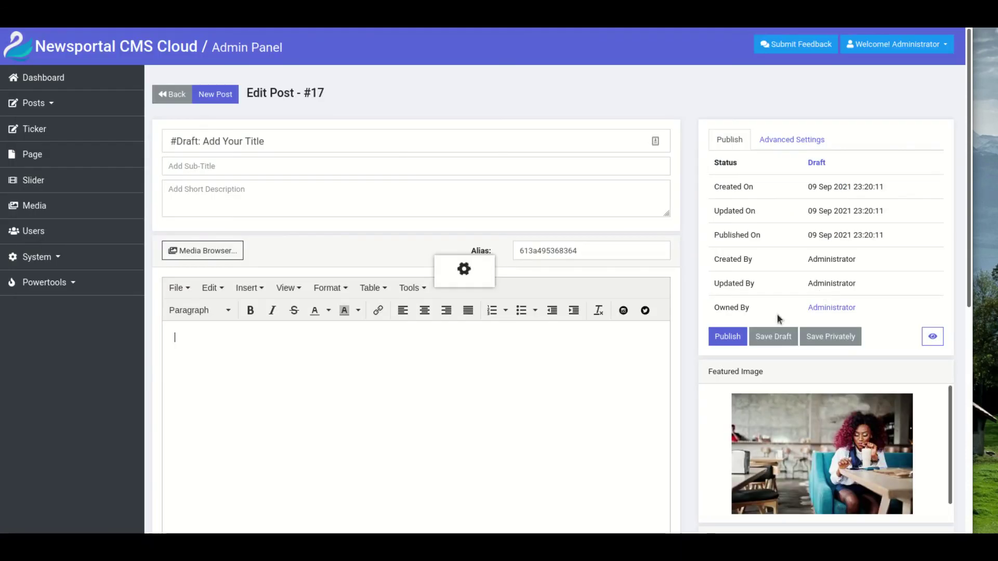
pyautogui.click(391, 397)
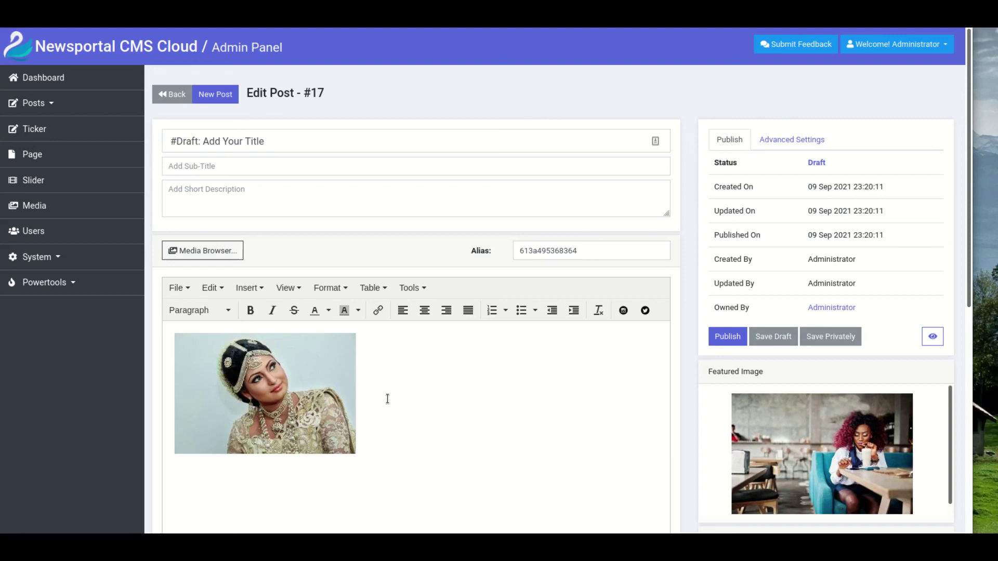
# View the feedback form for the post editor page and close it without submitting anything
pyautogui.hotkey('shift', 'Left')
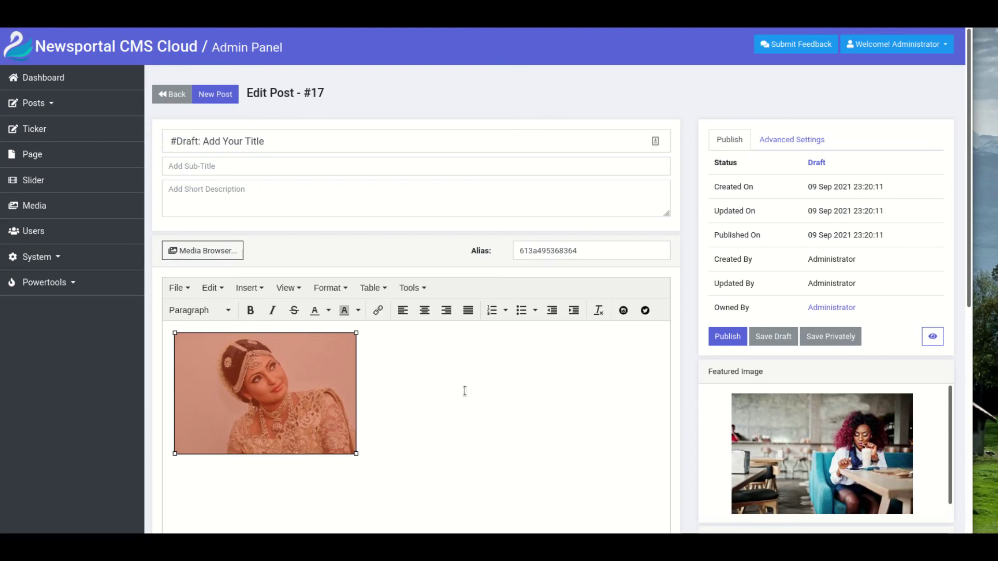
pyautogui.click(767, 52)
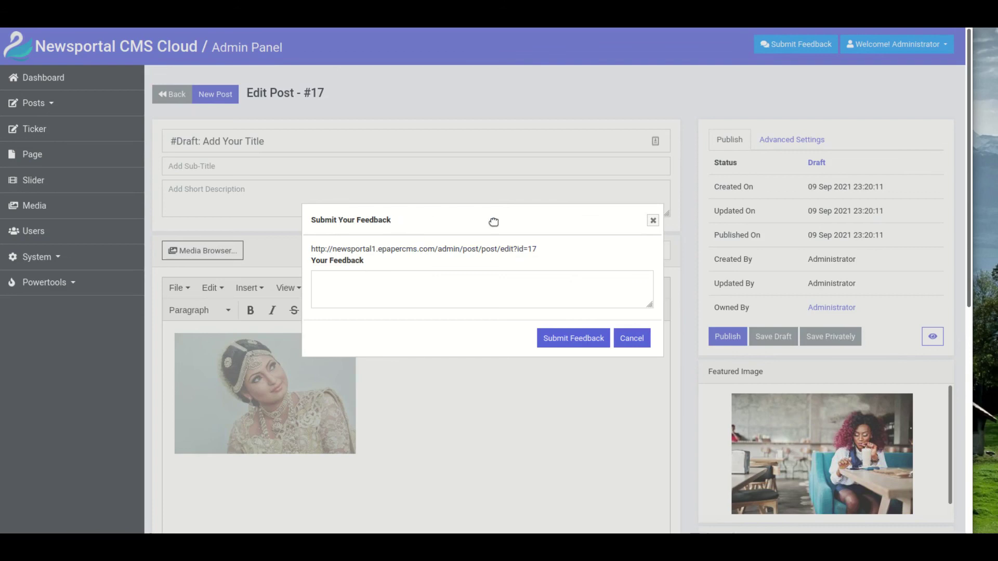
pyautogui.click(653, 221)
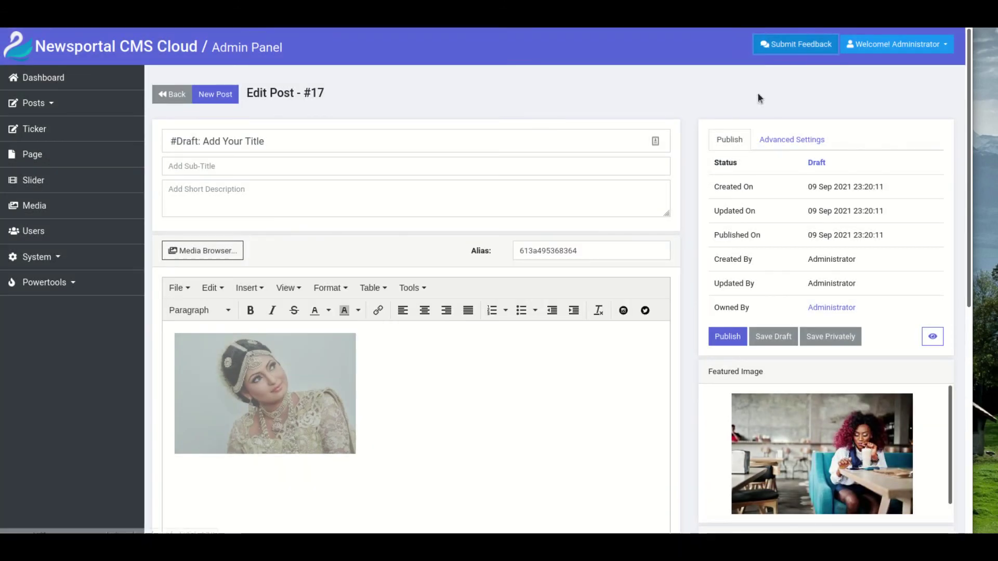